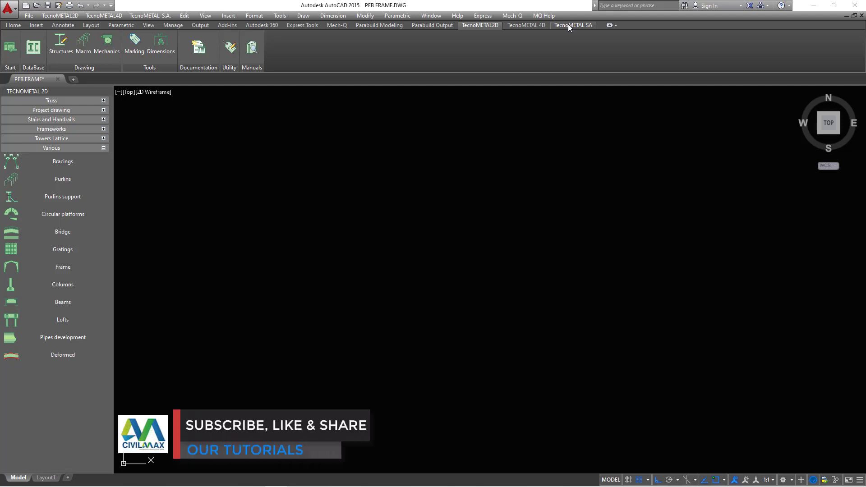
Step: Switch between the TecnoMETAL 4D and 2D tool sets and toggle the Various tool group
click(526, 25)
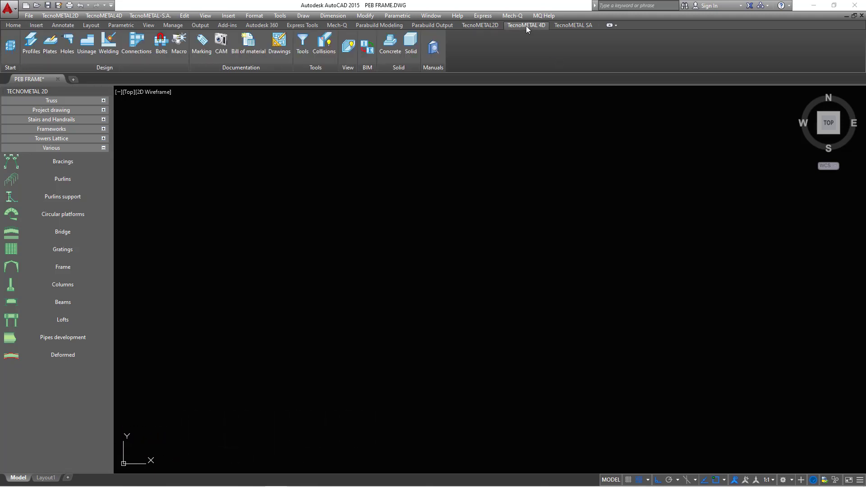
click(475, 26)
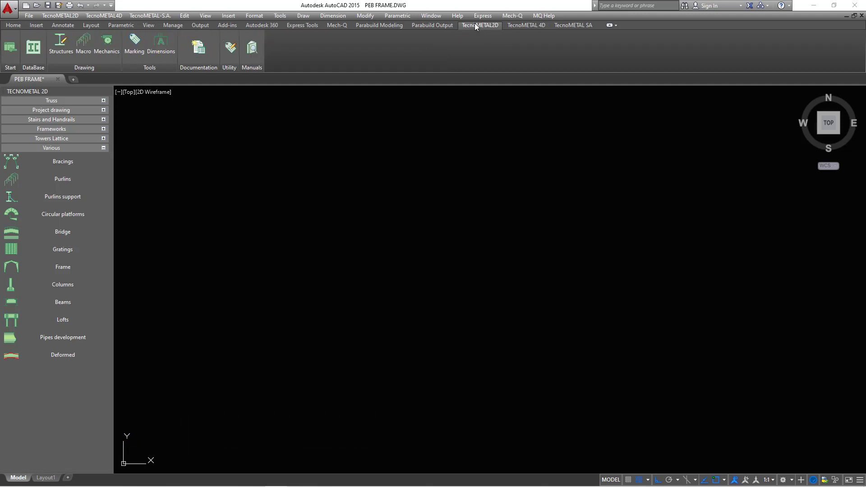
click(453, 211)
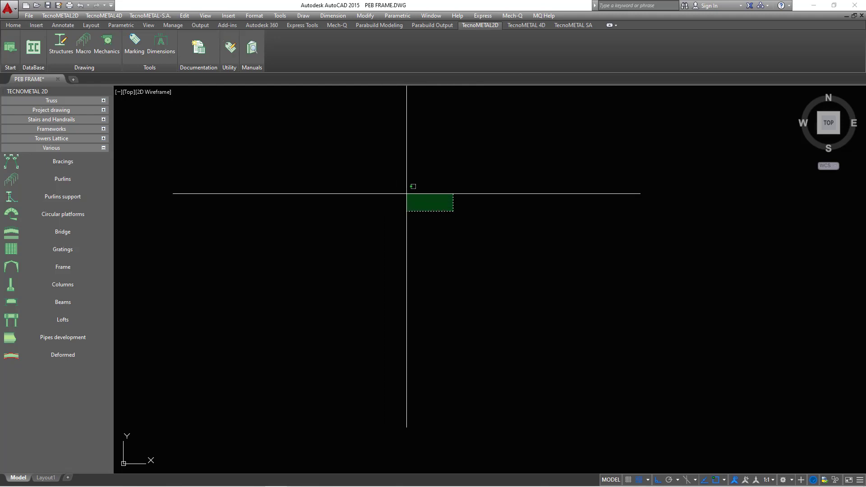
click(445, 199)
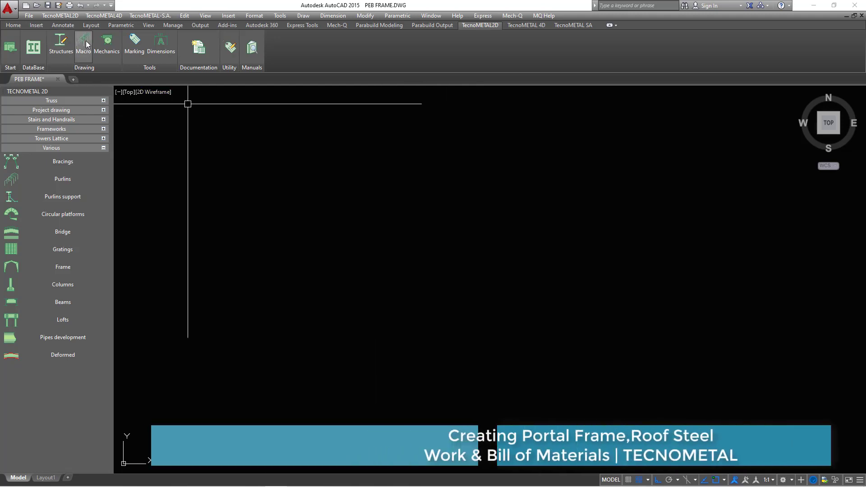
click(103, 148)
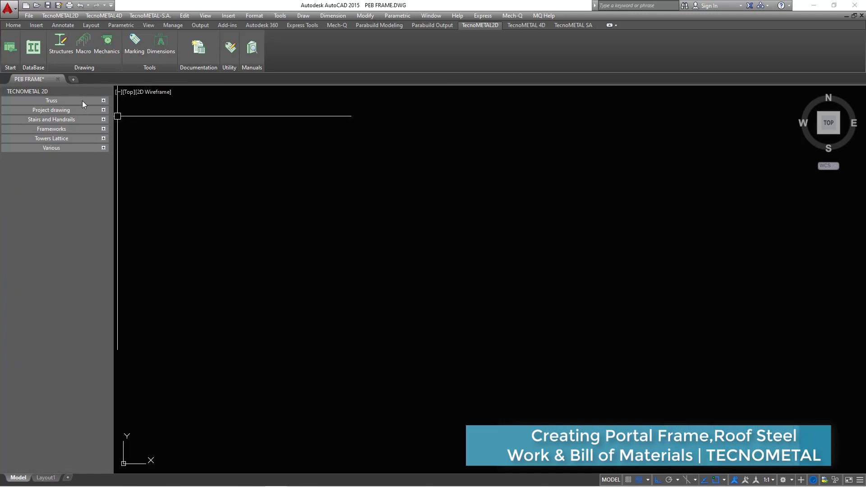
click(104, 148)
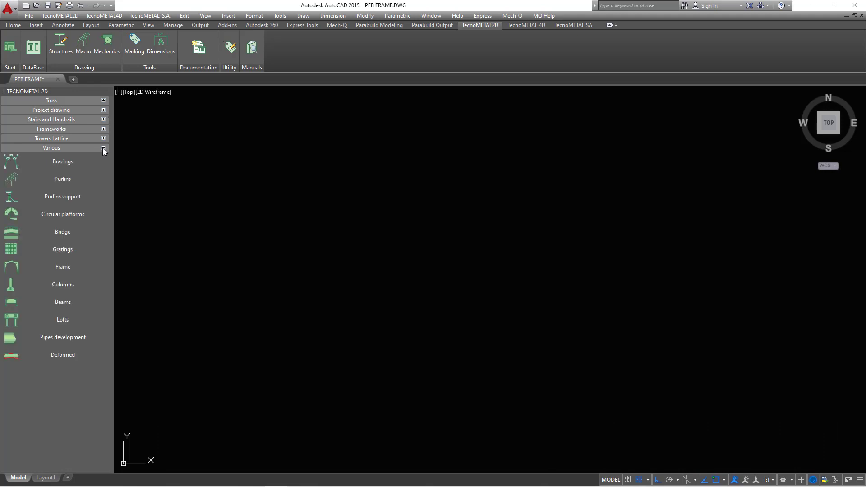
Step: Start a portal frame and check its B 2500 and column height A 7000 values
click(60, 267)
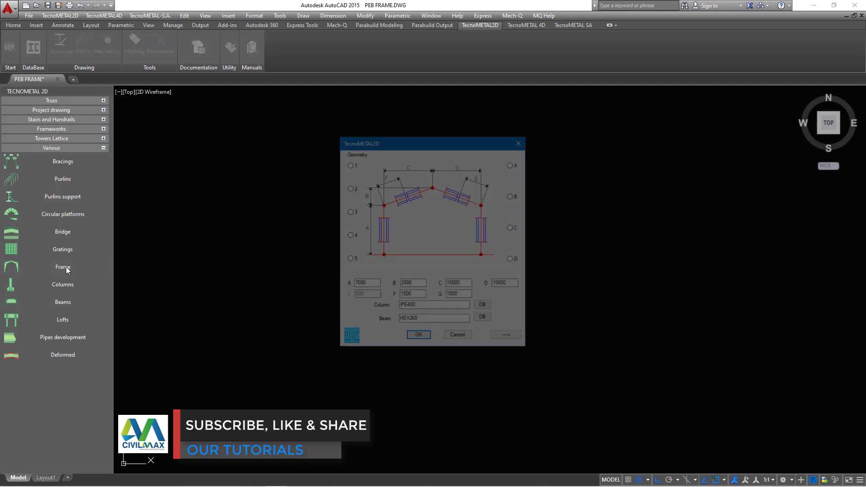
drag(431, 139, 333, 166)
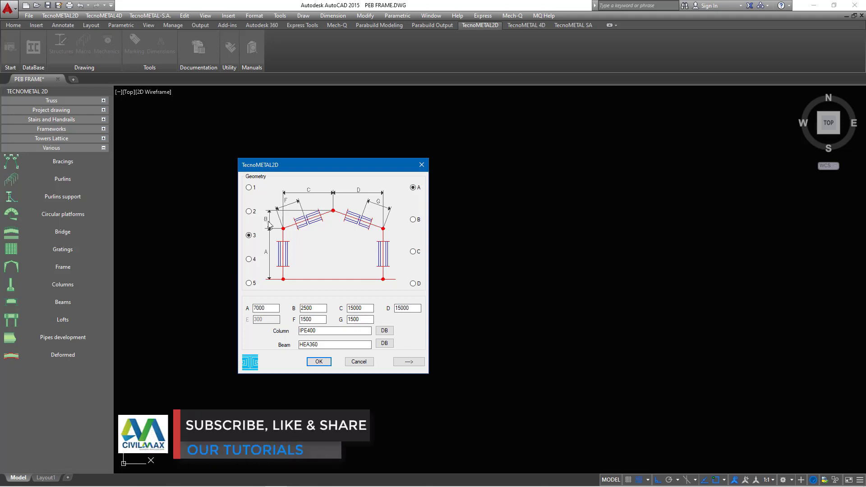
drag(316, 307, 301, 306)
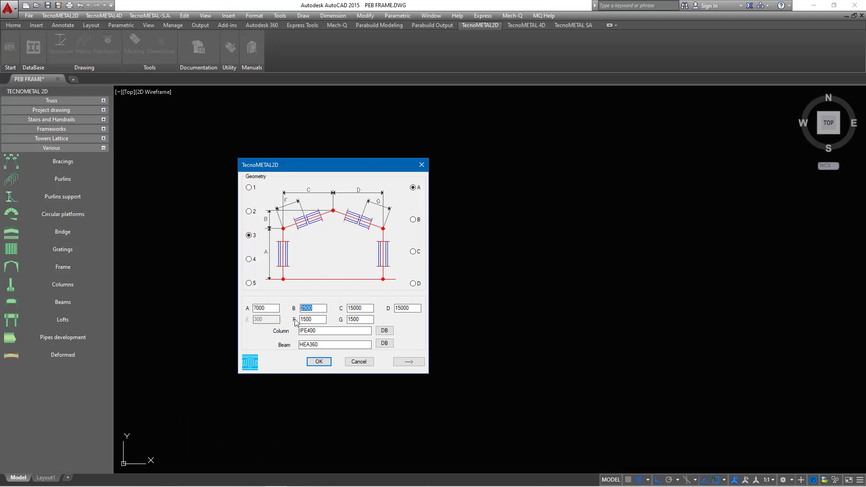
drag(273, 308, 253, 307)
click(248, 212)
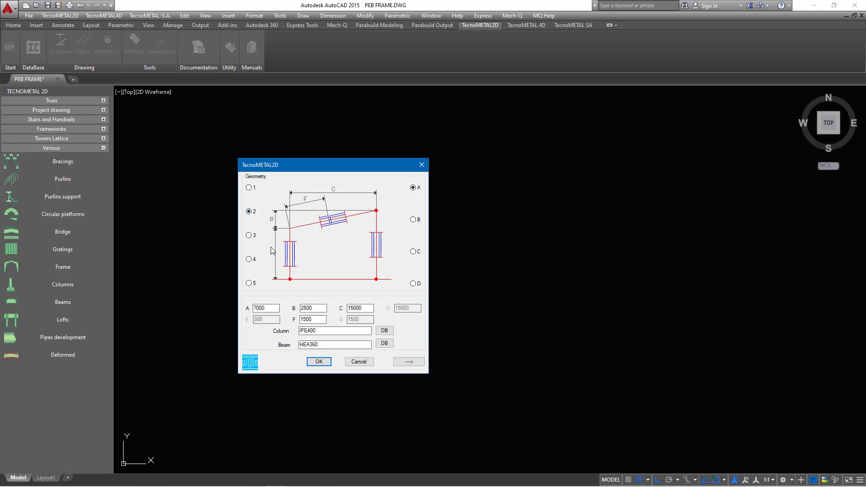
click(249, 235)
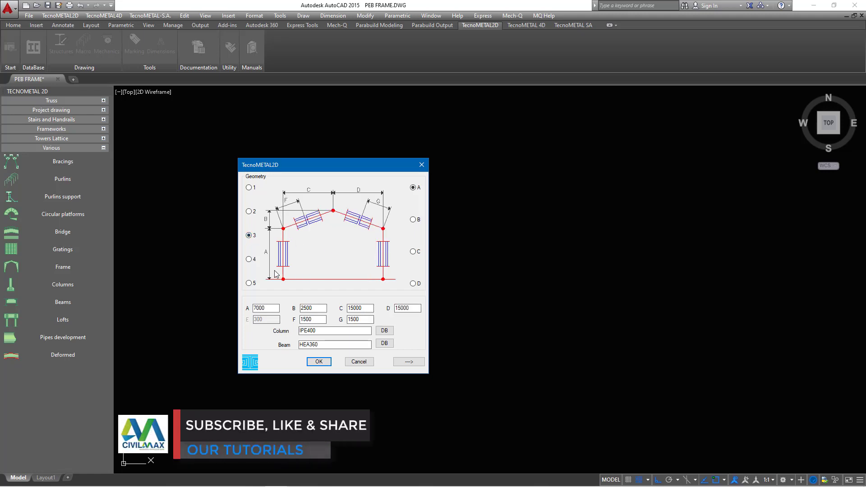
click(249, 258)
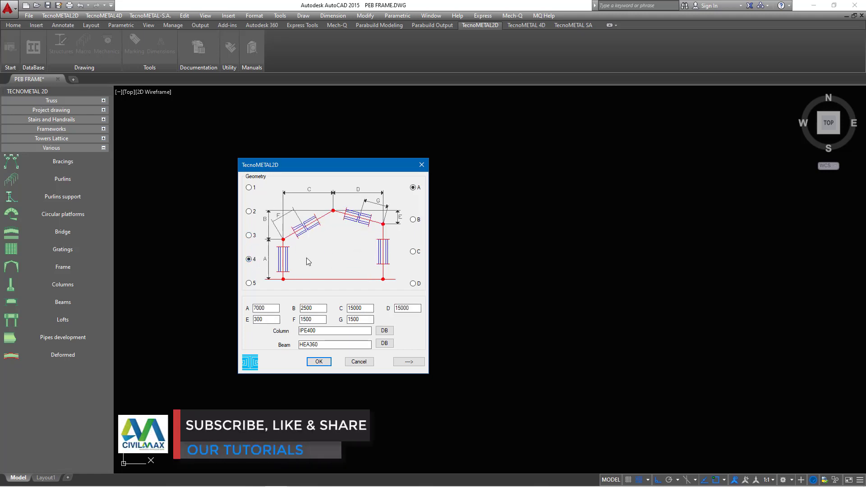
click(249, 283)
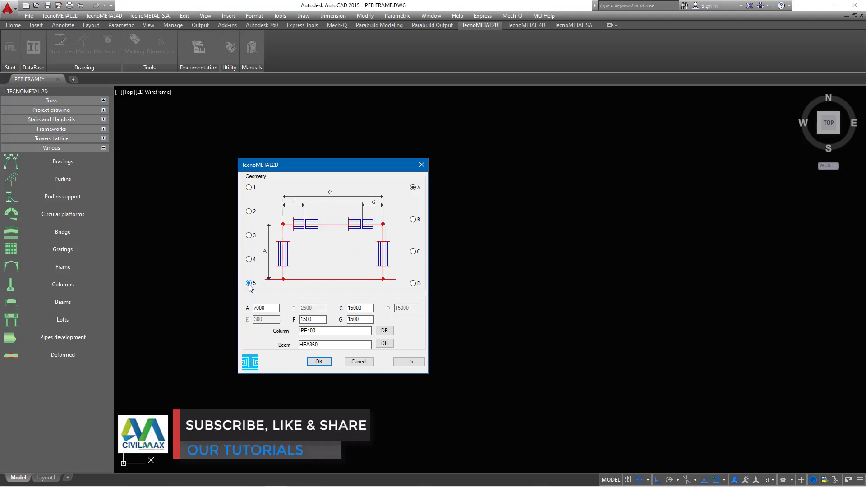
click(412, 219)
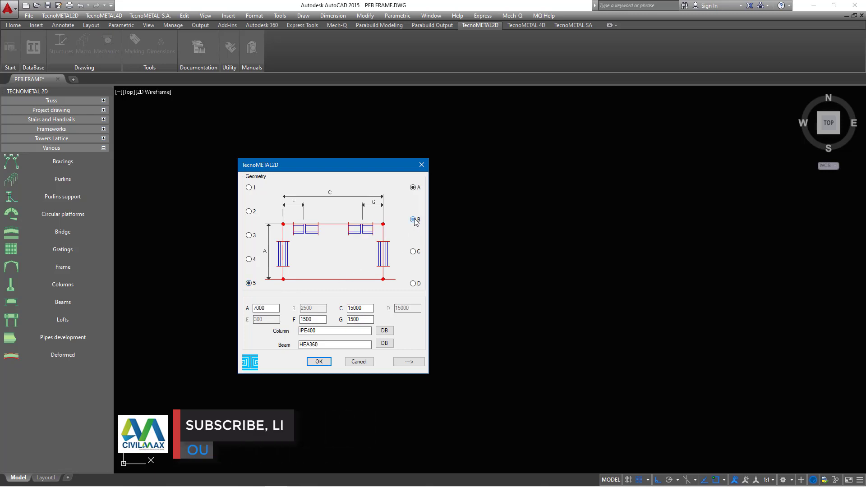
click(413, 251)
click(413, 283)
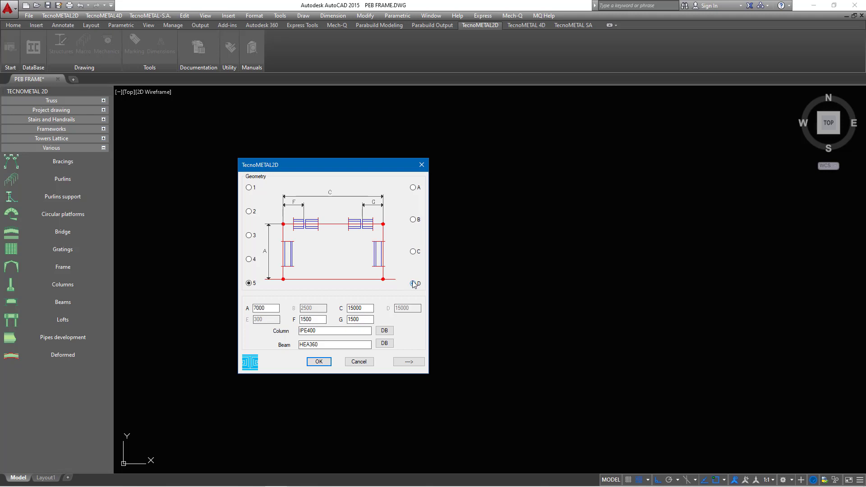
click(413, 221)
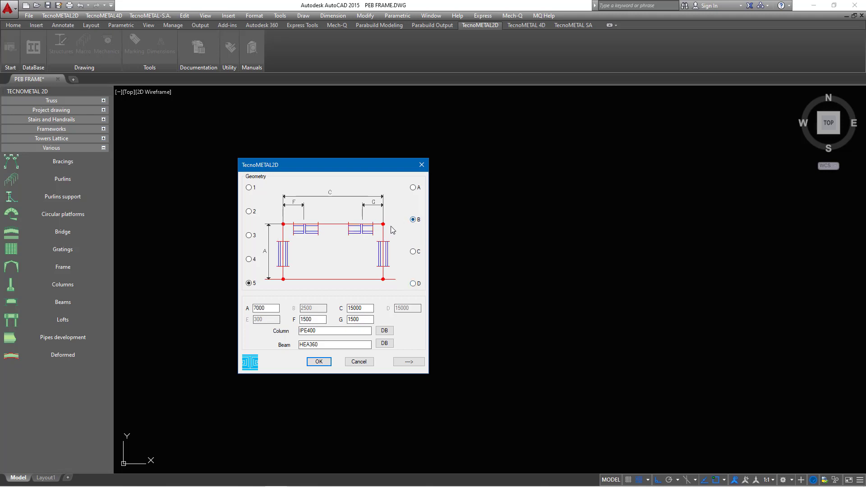
click(414, 190)
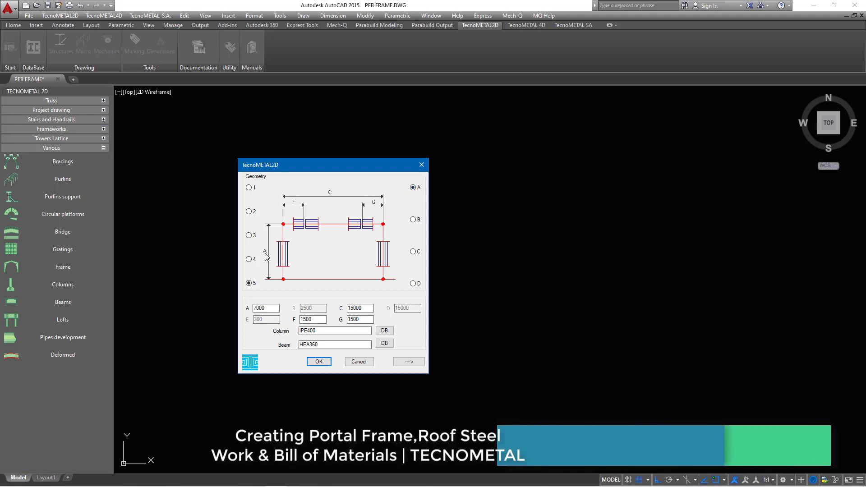
click(249, 212)
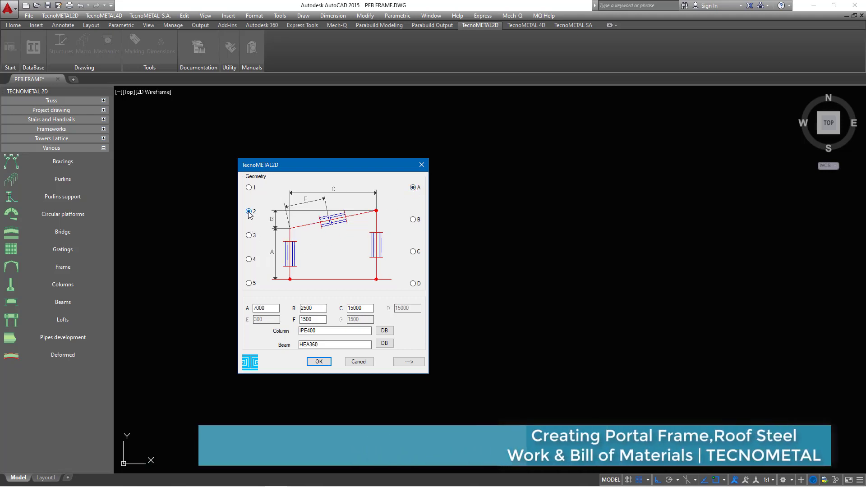
click(249, 235)
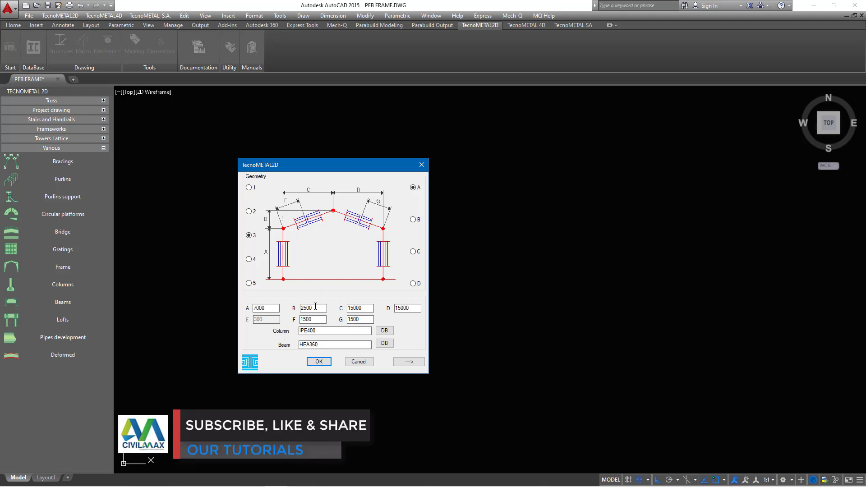
click(409, 311)
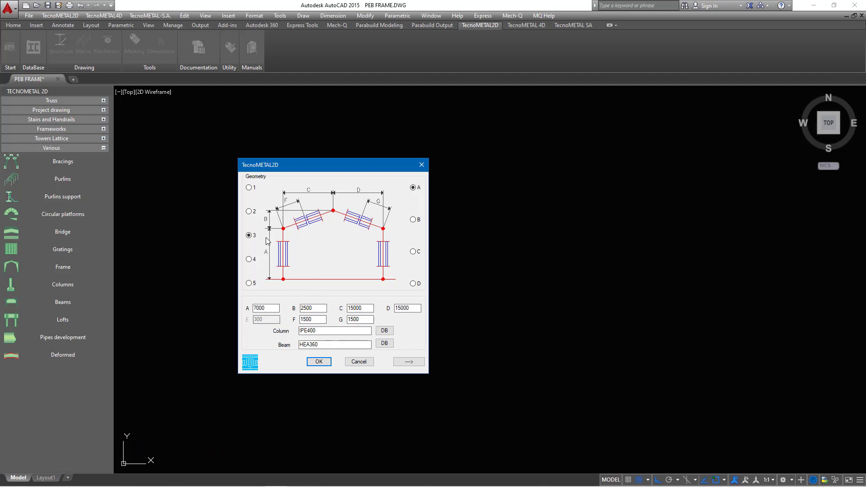
double_click(262, 310)
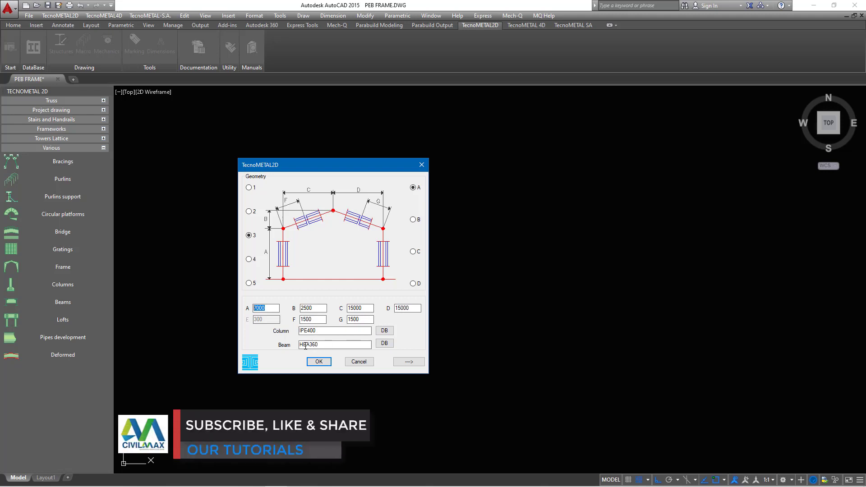
Step: Replace the HEA360 beam profile with IPE360 from the H profile family
click(384, 343)
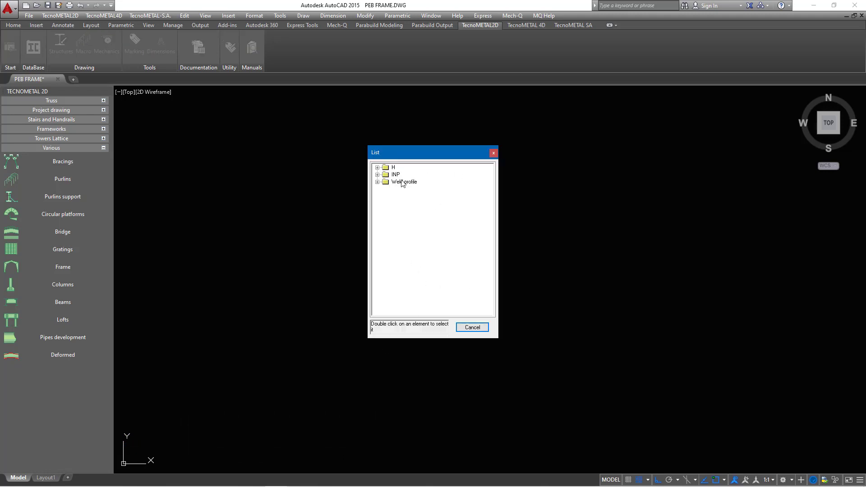
click(377, 168)
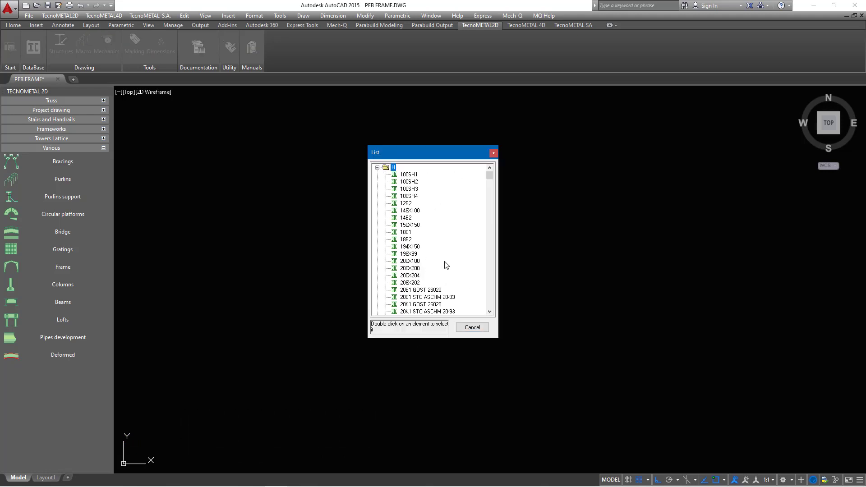
scroll(446, 258, down, 10)
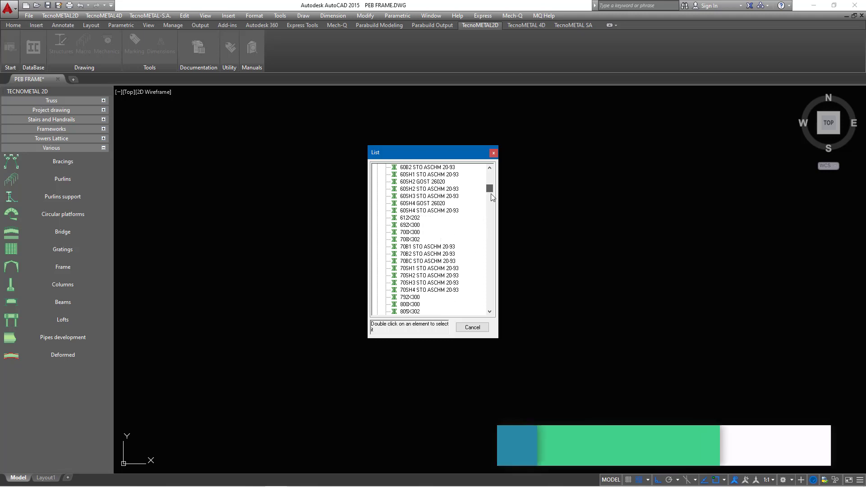
drag(491, 194, 492, 225)
scroll(426, 258, down, 15)
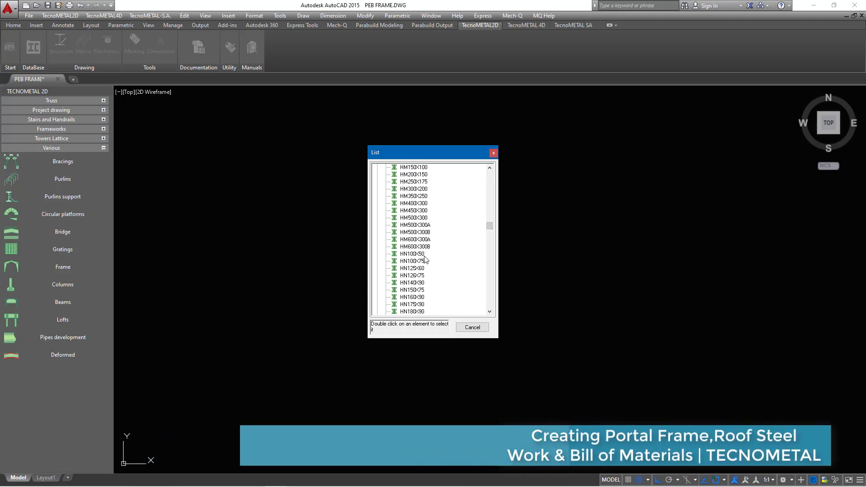
scroll(425, 258, down, 15)
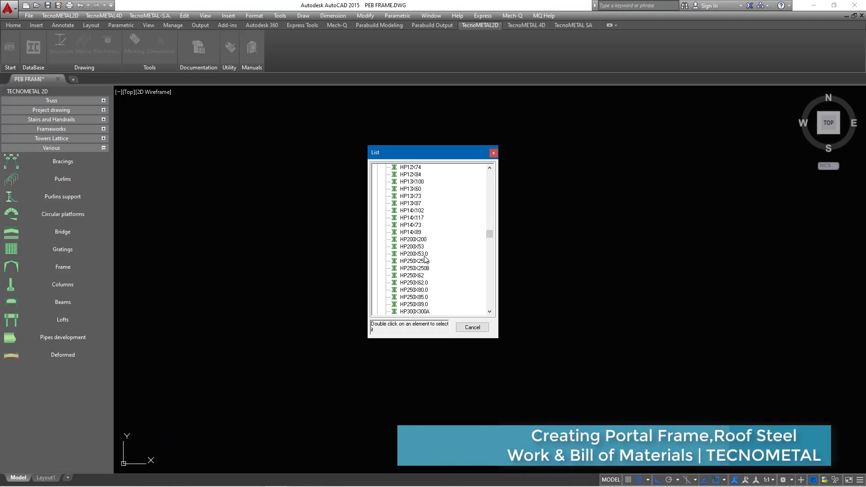
scroll(425, 258, down, 15)
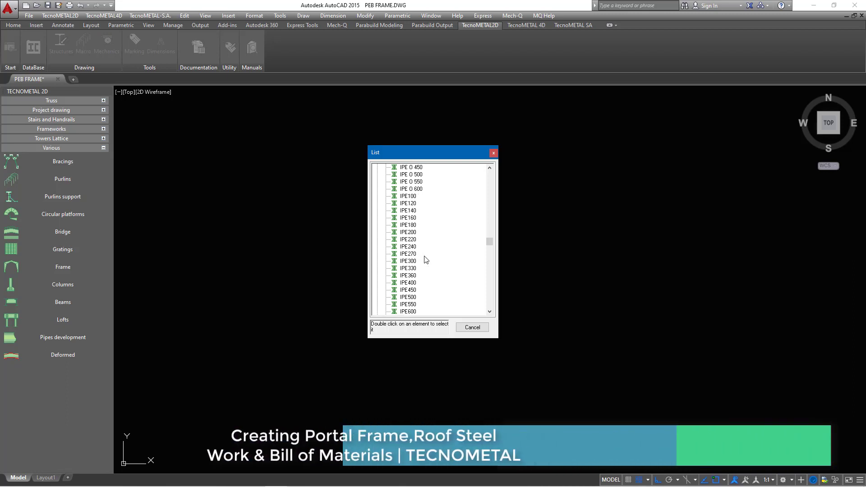
click(405, 283)
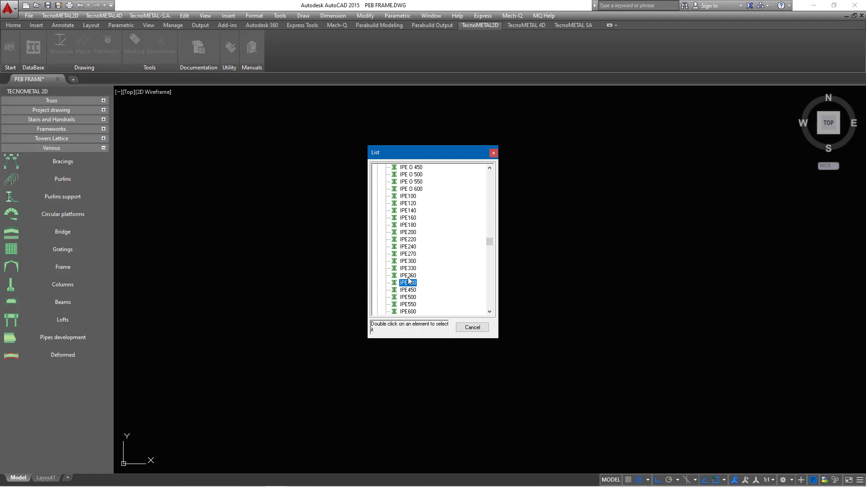
double_click(408, 282)
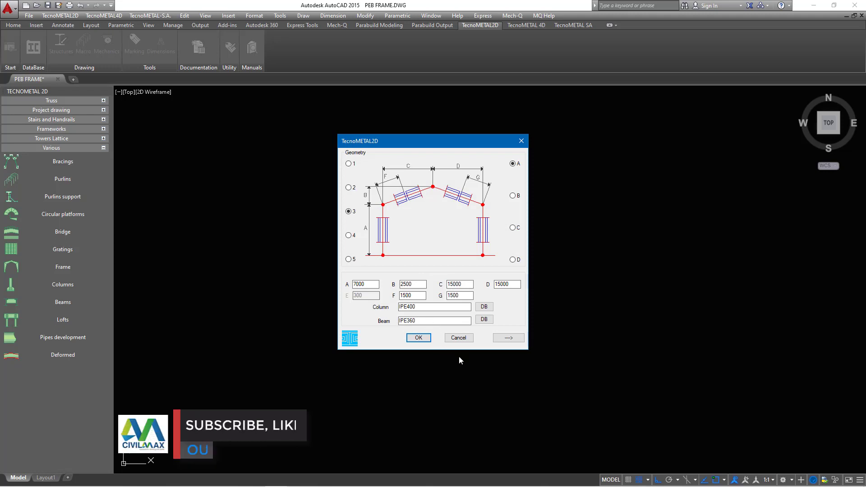
Step: Try bolted and plated rafter splices, remove the splice, and open the DB2 connection list
click(508, 338)
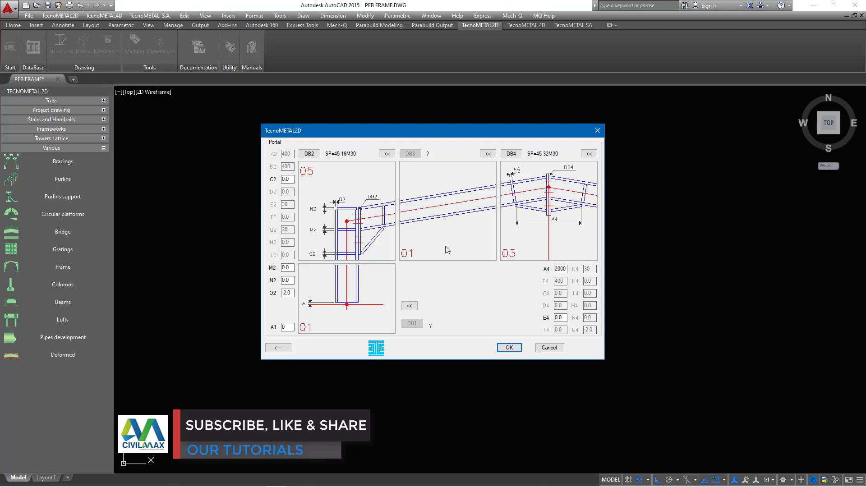
click(453, 228)
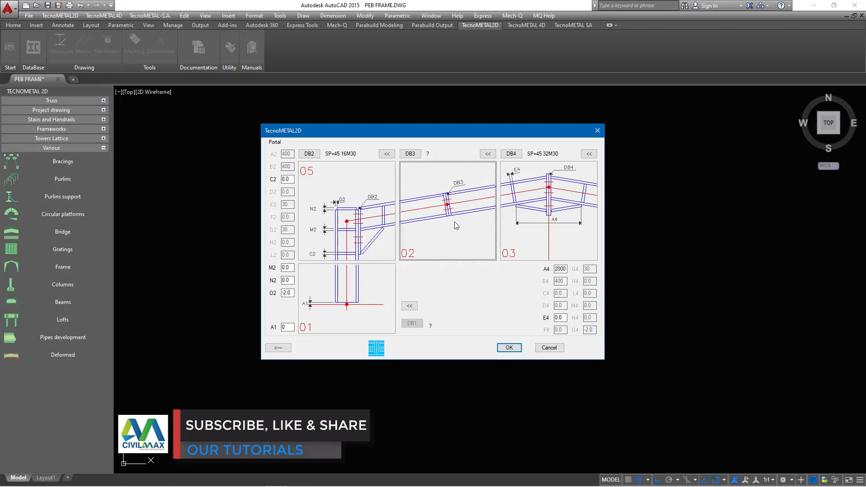
click(453, 221)
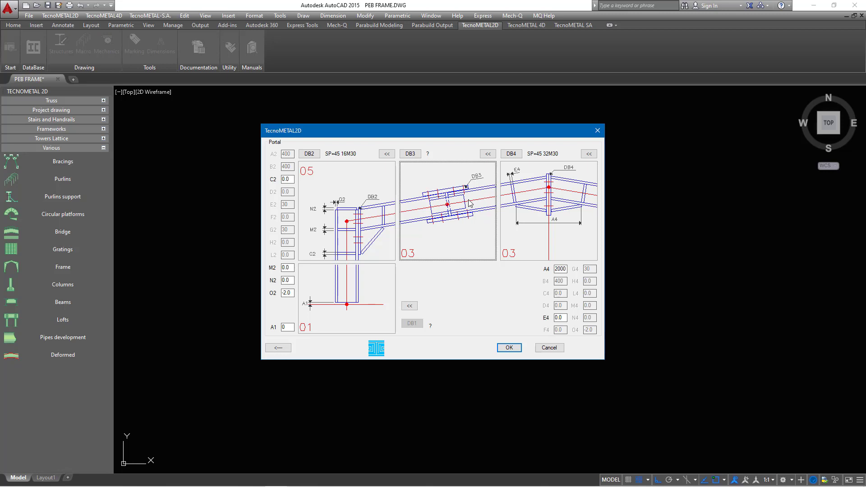
click(470, 206)
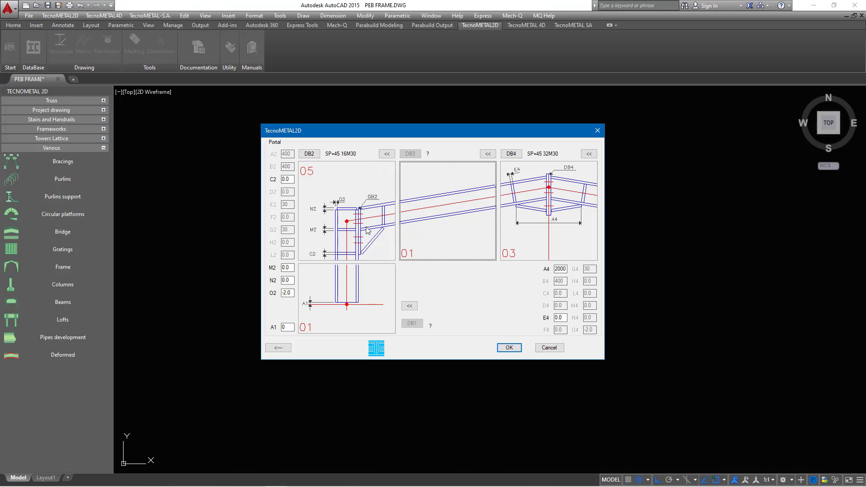
click(309, 154)
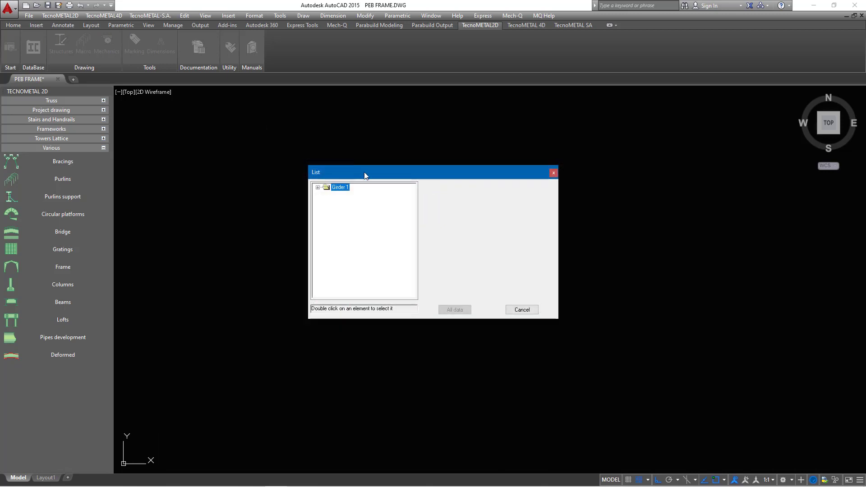
Step: Assign the Girder 1 IPE360 connection to the eave joint DB2
click(318, 187)
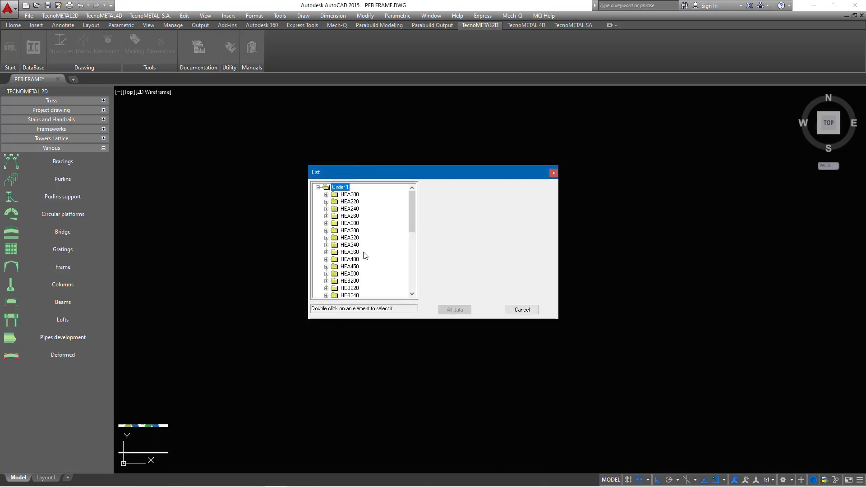
scroll(365, 247, down, 4)
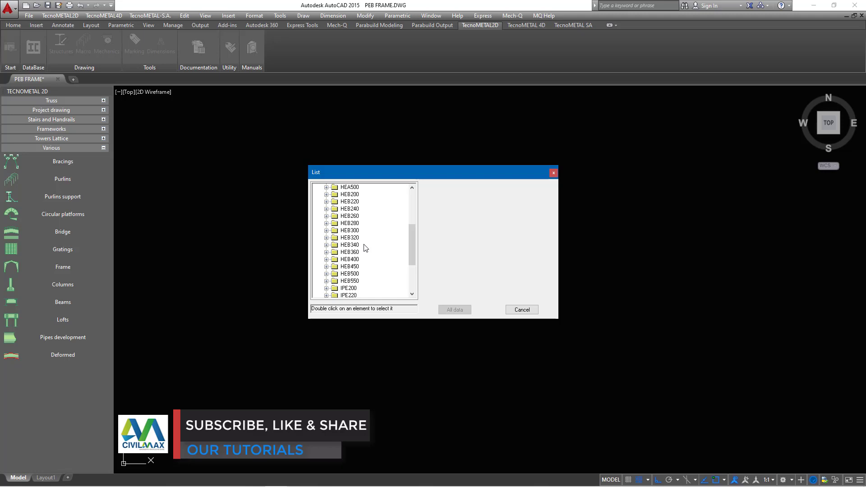
scroll(365, 248, down, 2)
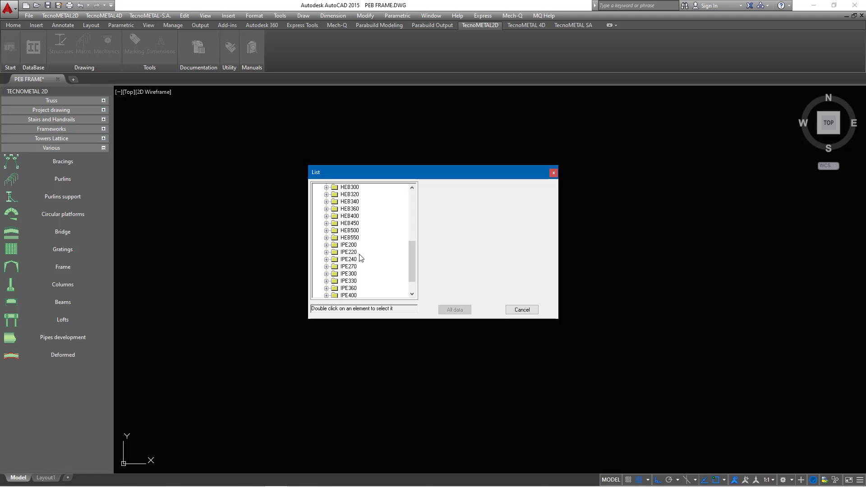
click(326, 288)
double_click(349, 294)
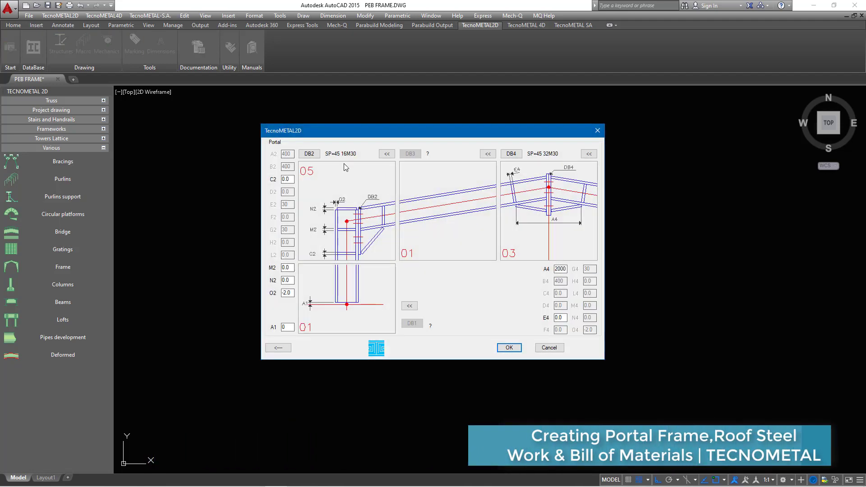
Step: Assign the IPE360 SP=45 16M30 connection to the ridge joint DB4
click(514, 154)
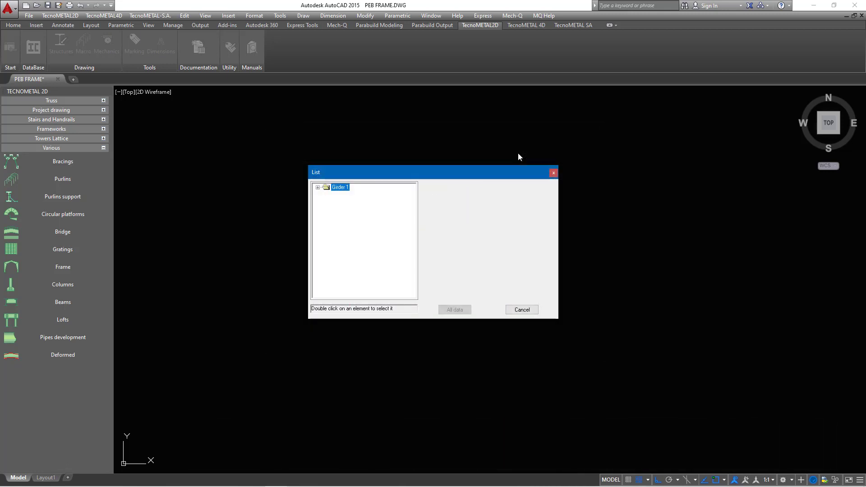
click(317, 187)
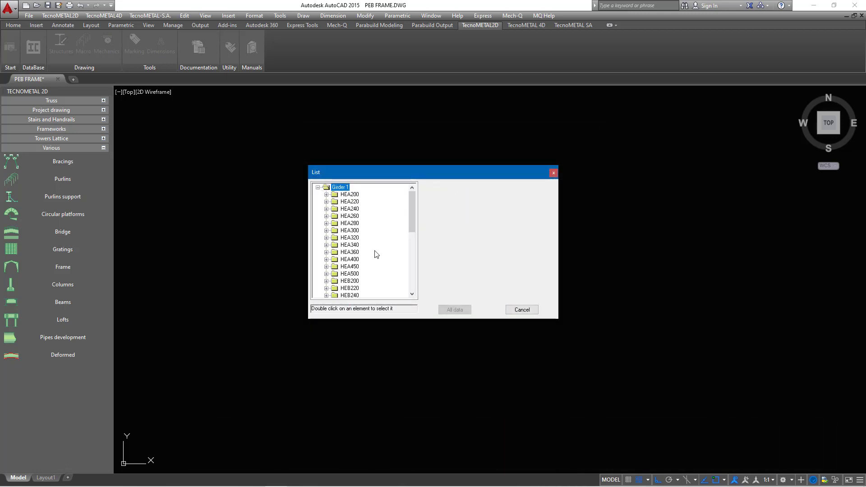
scroll(375, 262, down, 7)
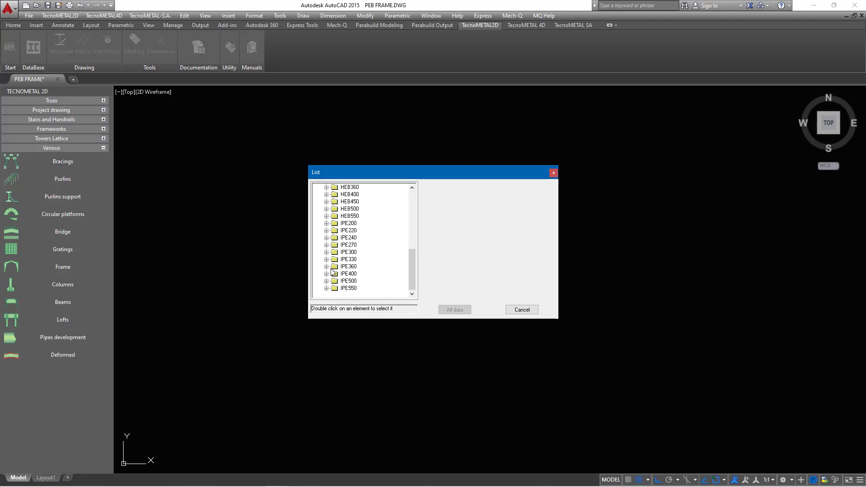
click(331, 269)
double_click(367, 273)
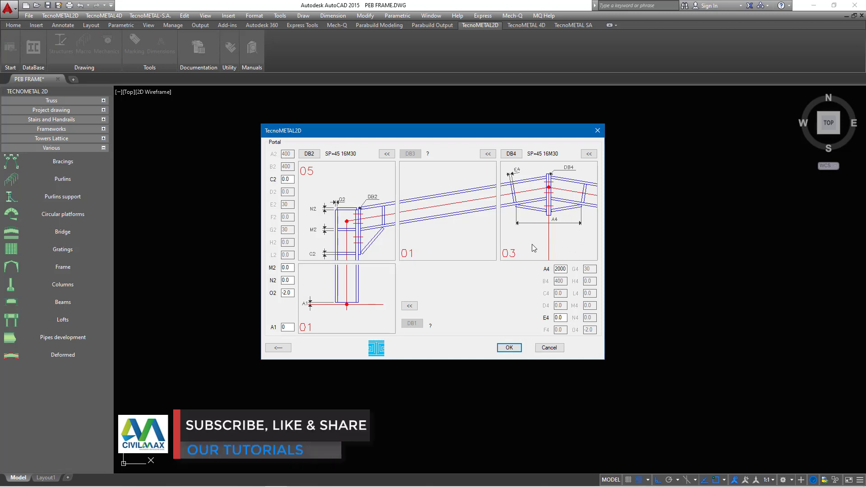
Step: Check A4 is 2000 and confirm the portal settings to draw the frame
double_click(569, 269)
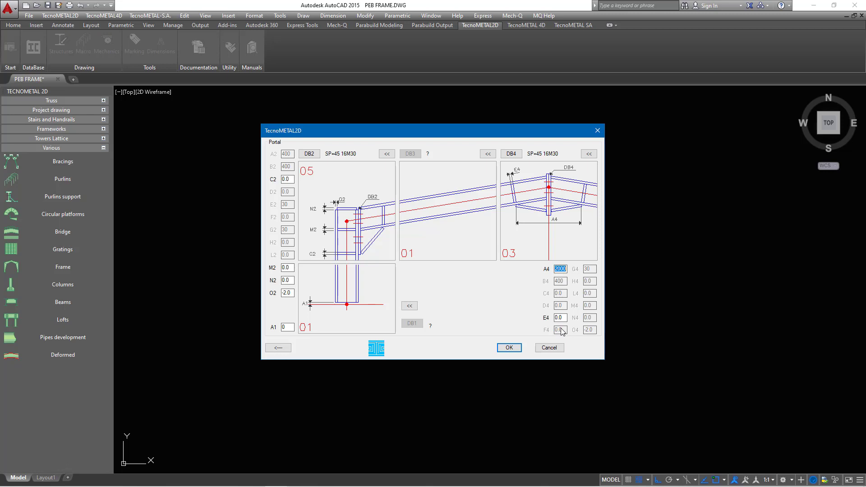
click(510, 350)
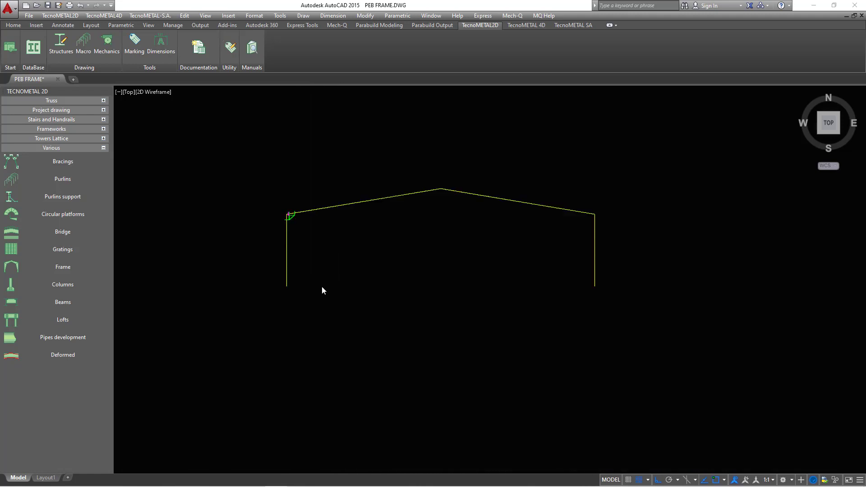
Step: Zoom in on the eave joint and IPE360 - 14972.9 rafter label, then back out to the whole frame
scroll(293, 211, up, 4)
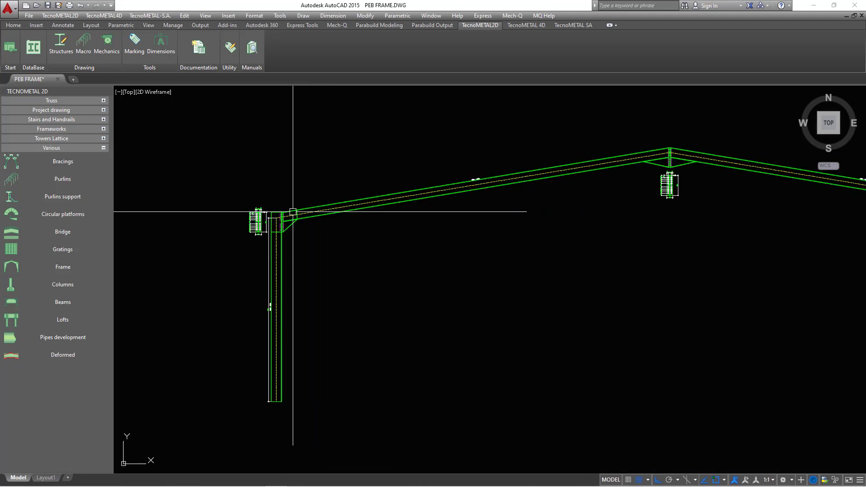
scroll(293, 211, up, 5)
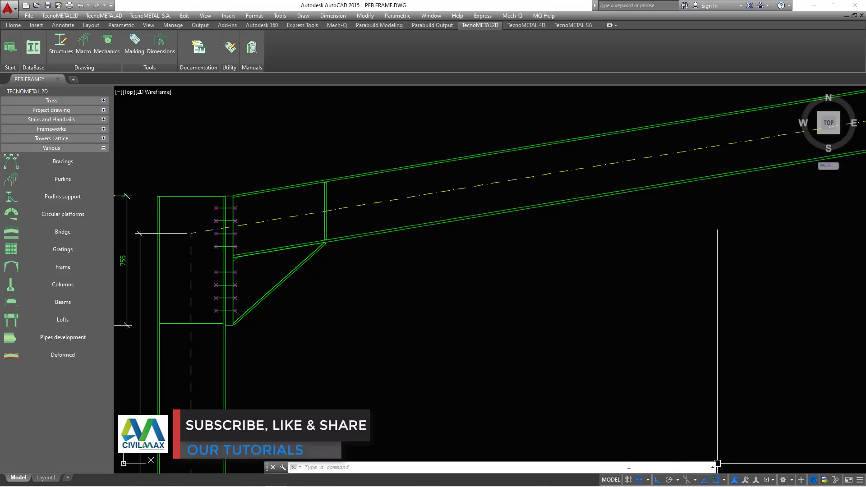
scroll(477, 347, down, 10)
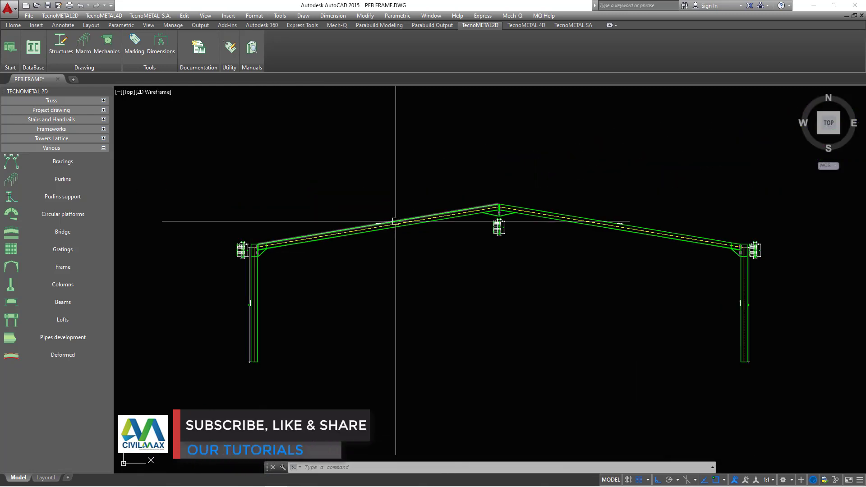
scroll(339, 225, up, 6)
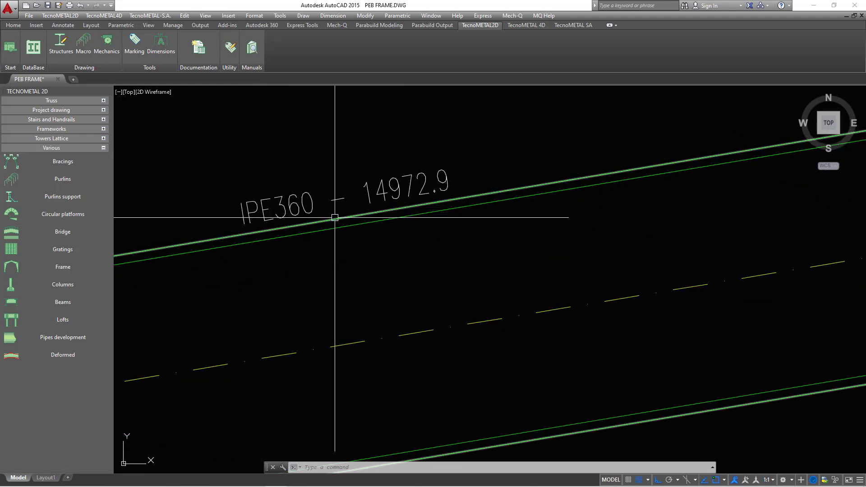
scroll(363, 218, down, 6)
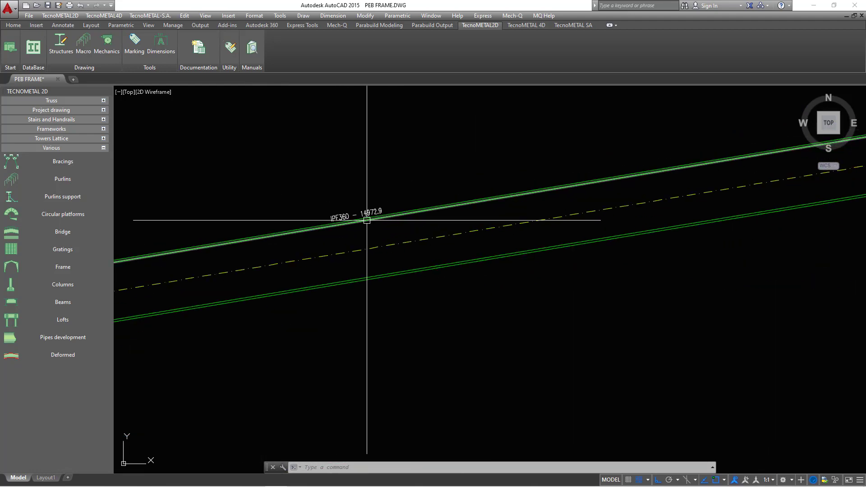
scroll(366, 220, up, 4)
scroll(413, 220, down, 4)
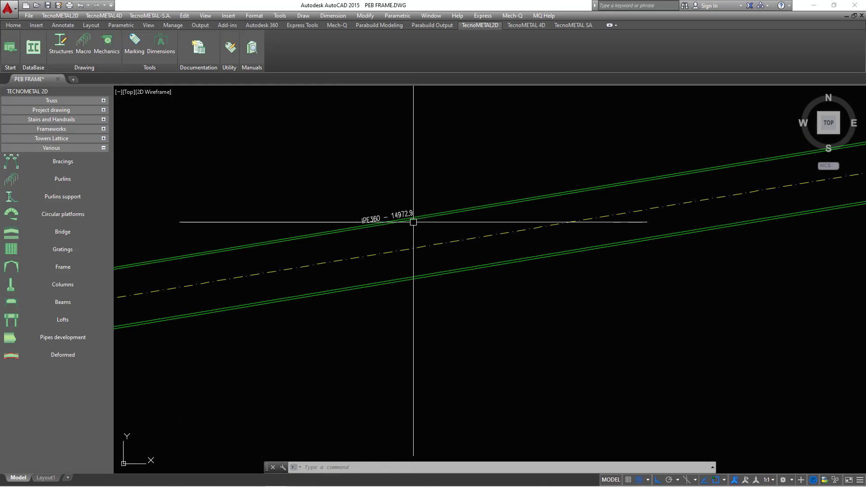
scroll(361, 251, down, 6)
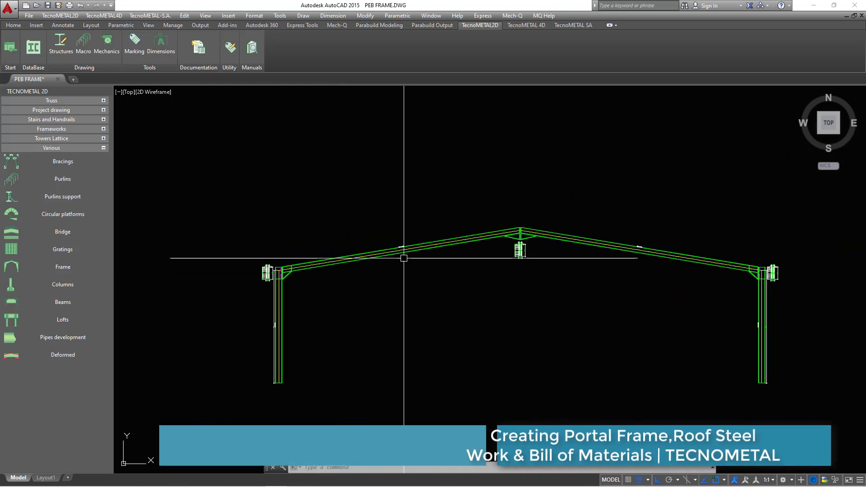
scroll(301, 266, up, 4)
scroll(275, 269, down, 2)
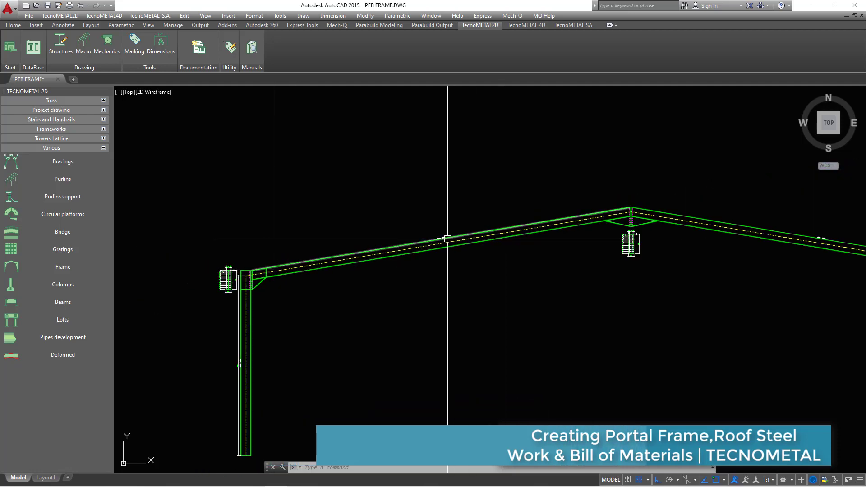
scroll(439, 244, up, 5)
scroll(439, 244, up, 2)
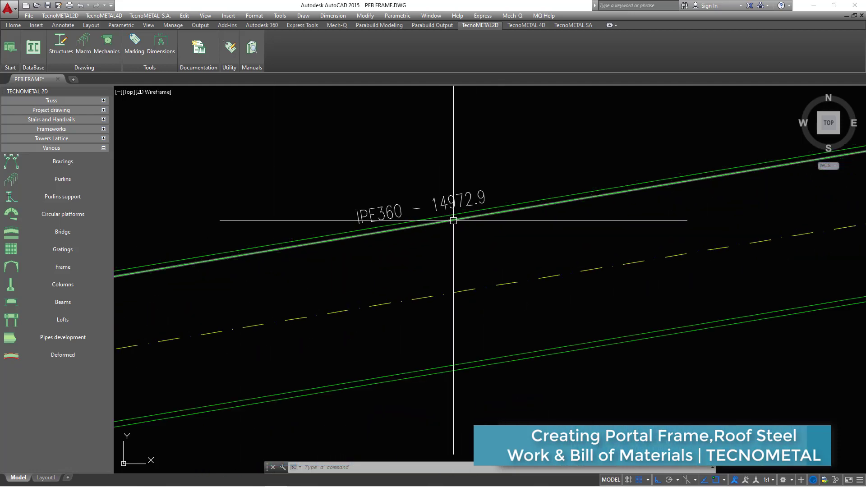
scroll(422, 236, down, 4)
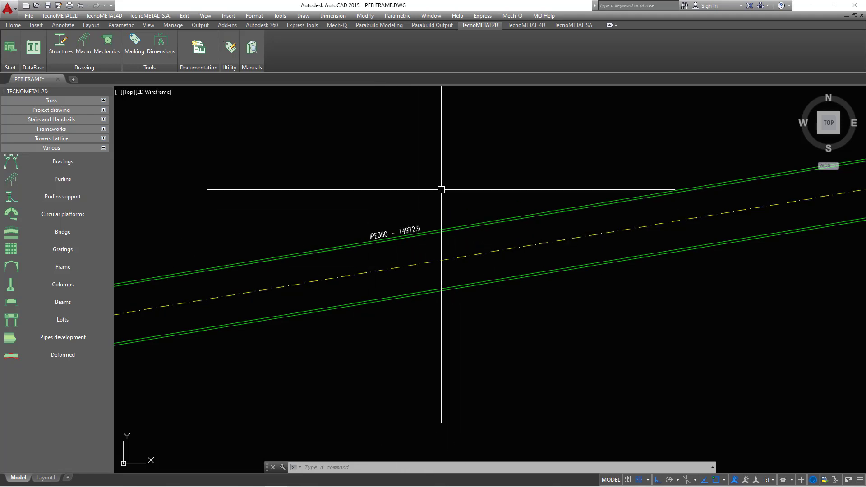
scroll(386, 251, down, 2)
scroll(406, 247, up, 4)
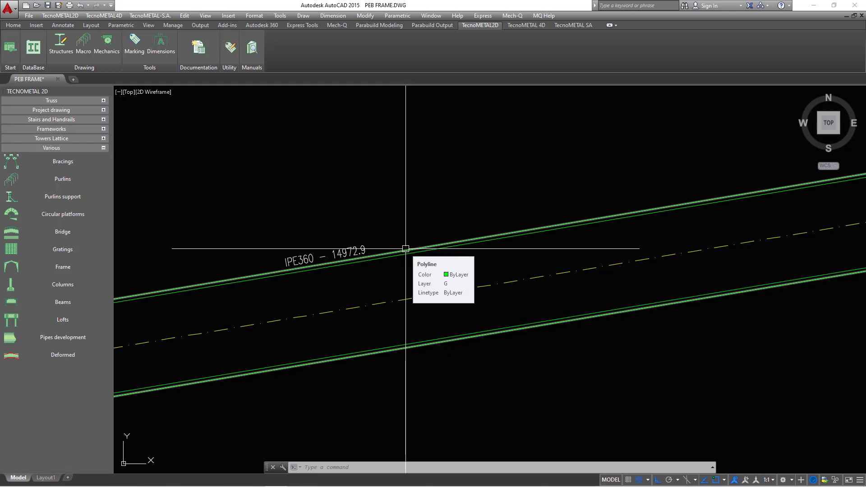
scroll(405, 248, down, 8)
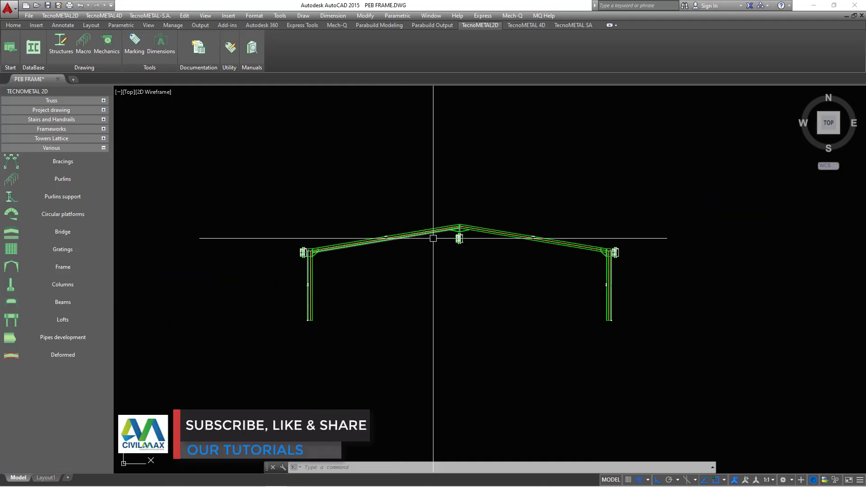
Step: Window-select the entire portal frame (170 objects) and delete it
click(660, 199)
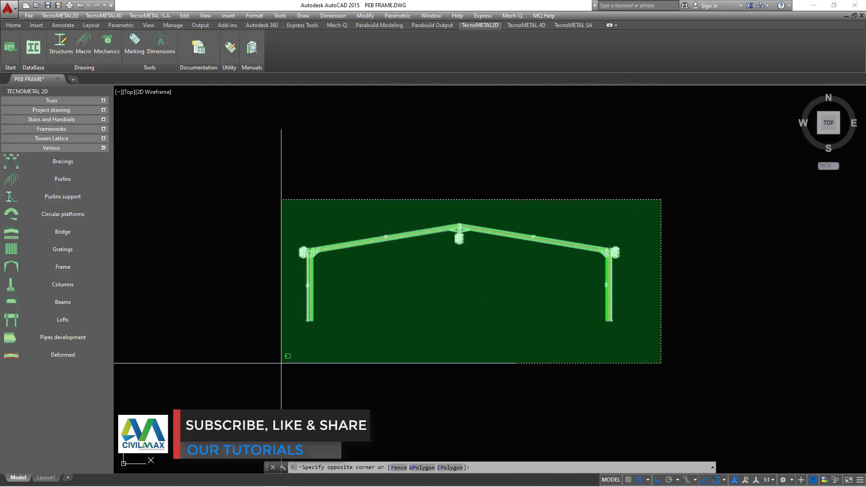
click(281, 363)
key(Delete)
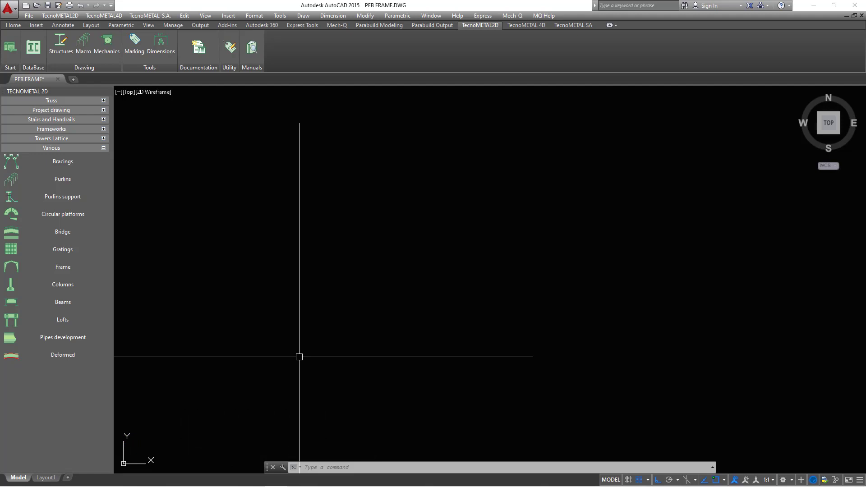
Step: Define a new frame with a mid-rafter DB3 splice using an HEB360 connection, and accept
click(65, 269)
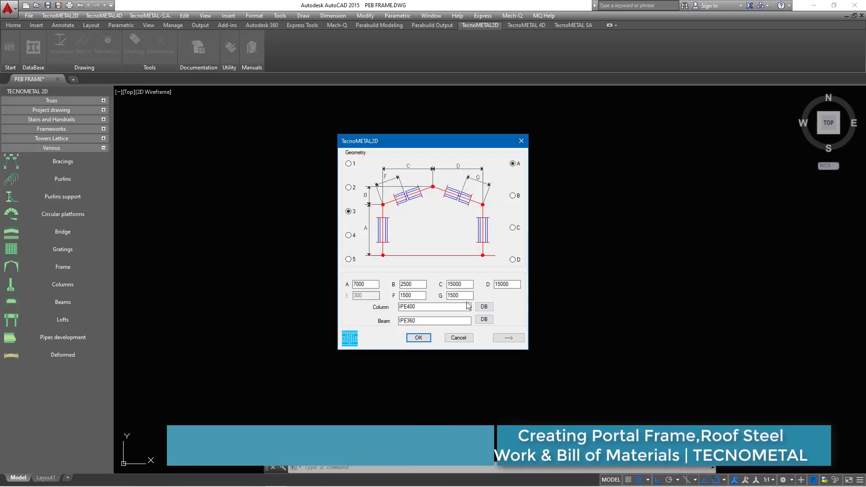
click(509, 337)
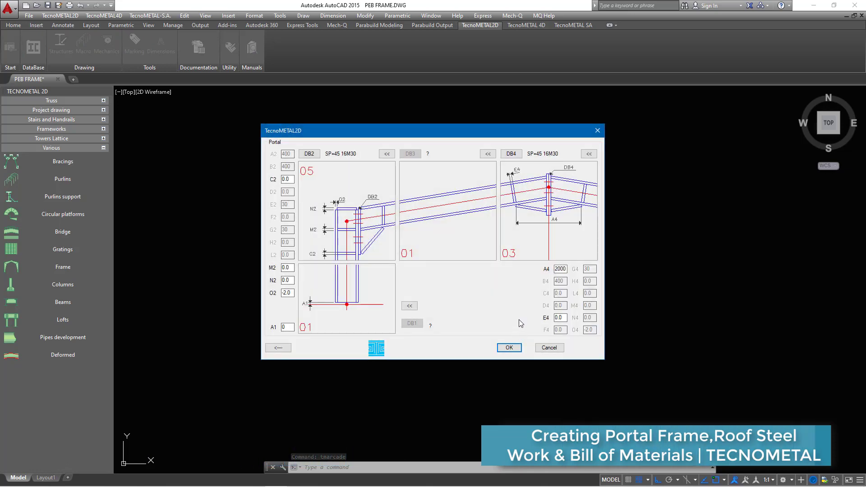
click(456, 226)
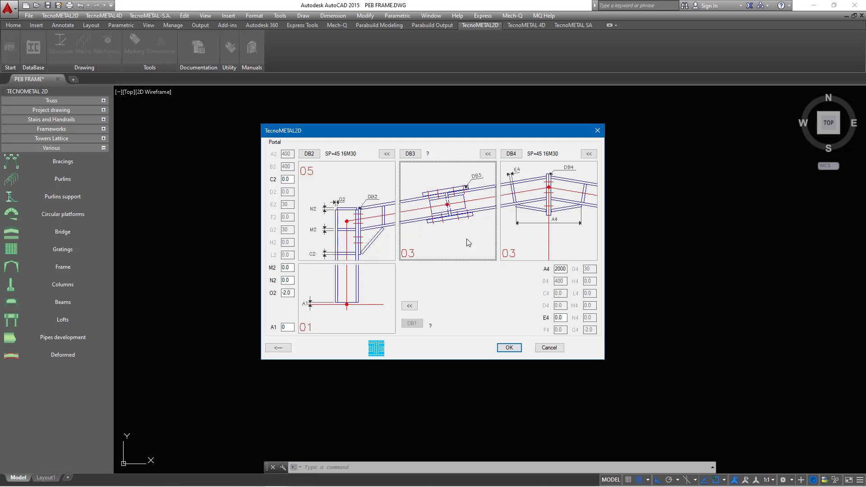
click(412, 156)
click(318, 187)
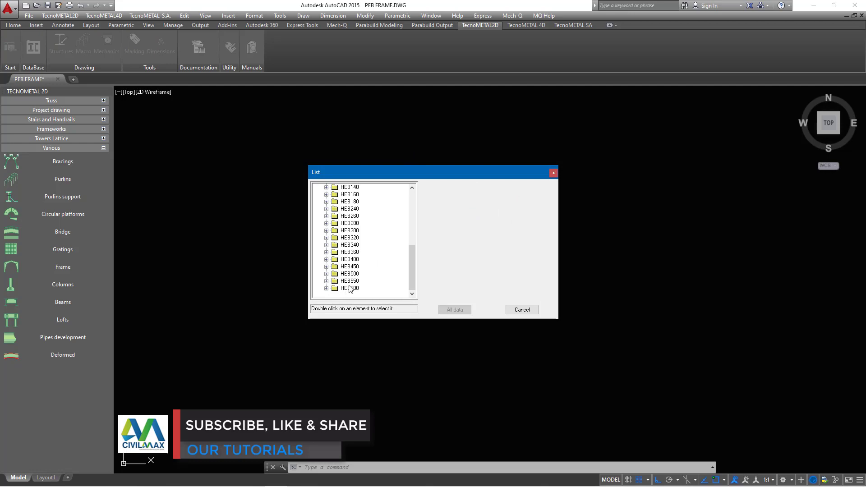
double_click(341, 260)
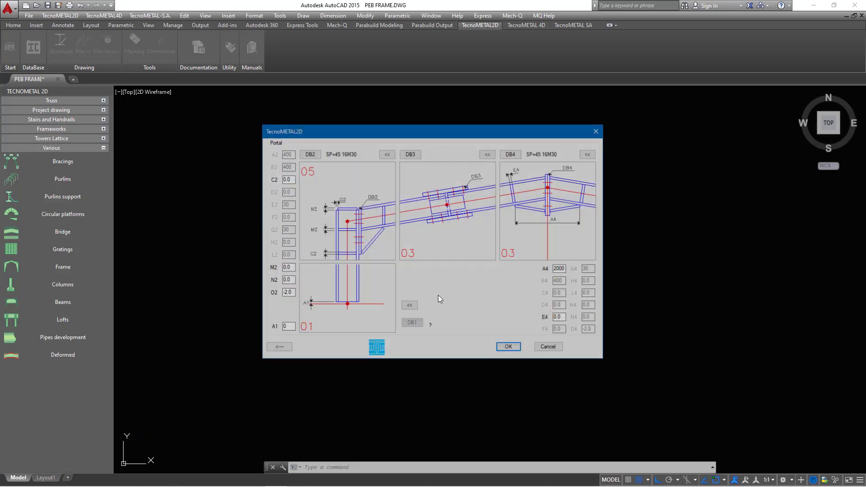
click(510, 348)
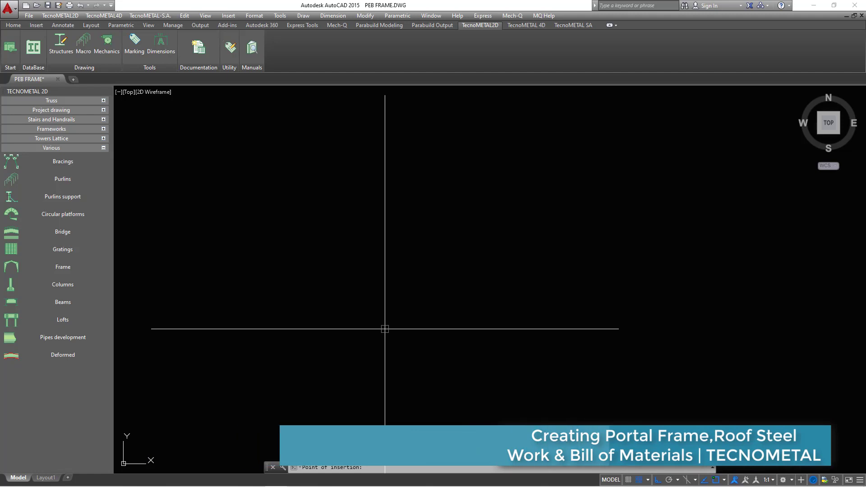
Step: Place the new portal frame and zoom around its bolted eave and rafter splice connections
click(298, 300)
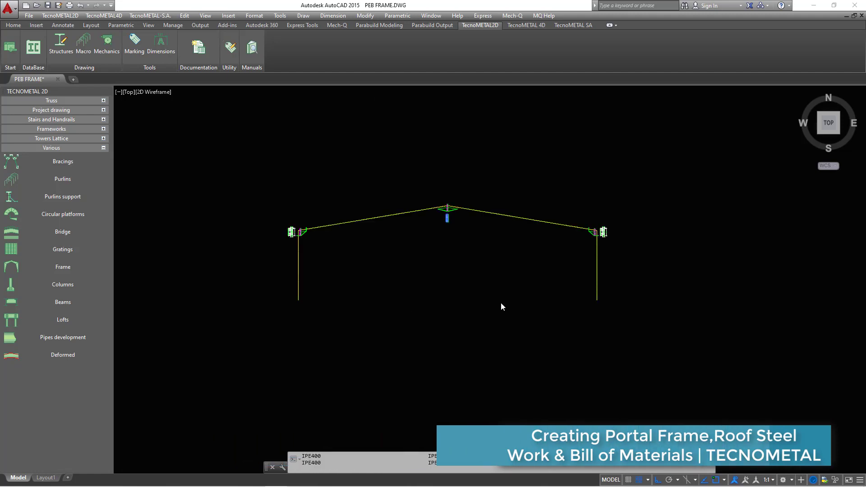
scroll(377, 222, up, 8)
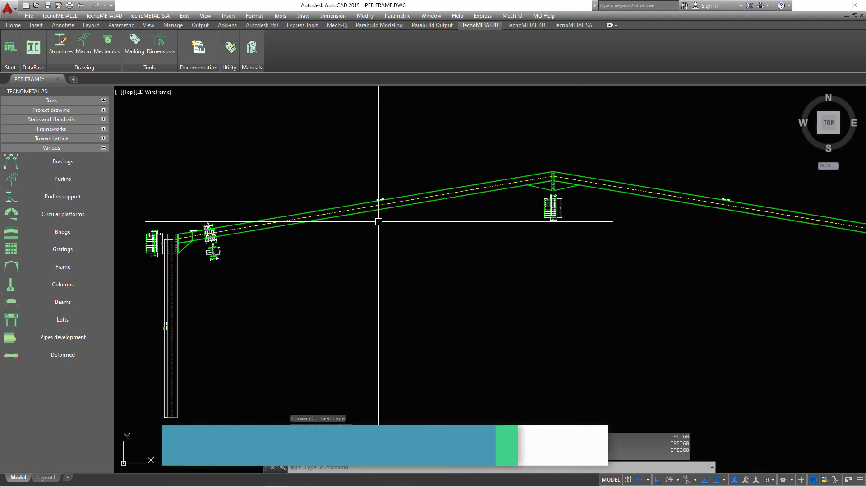
scroll(471, 241, down, 8)
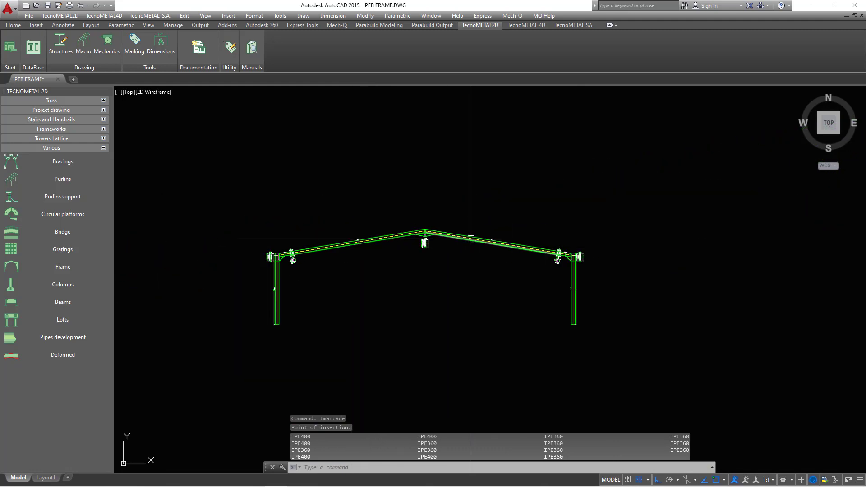
scroll(529, 245, up, 8)
scroll(780, 284, up, 6)
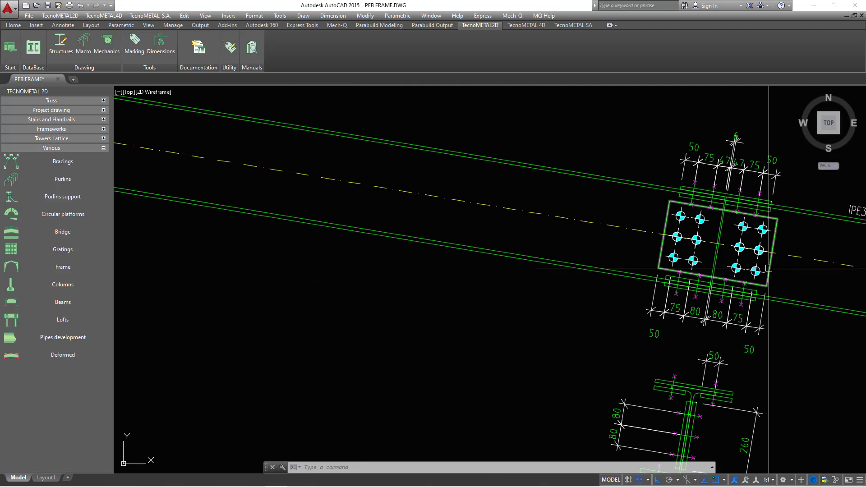
scroll(757, 268, down, 8)
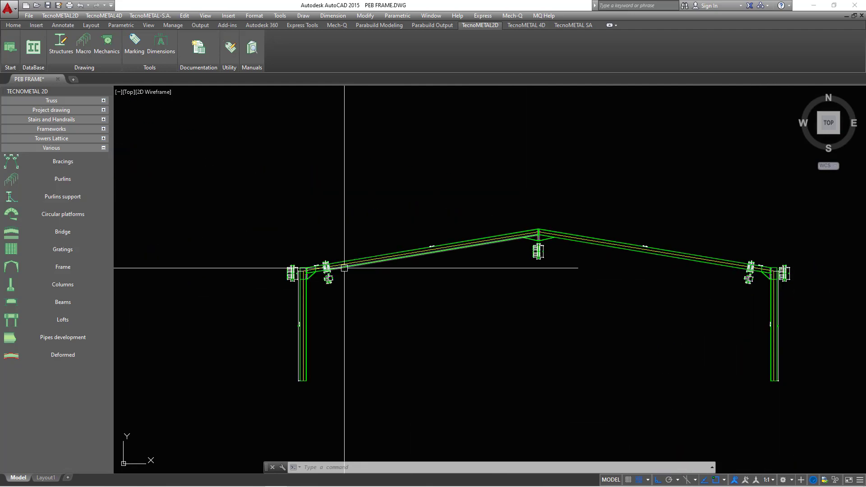
scroll(336, 267, up, 8)
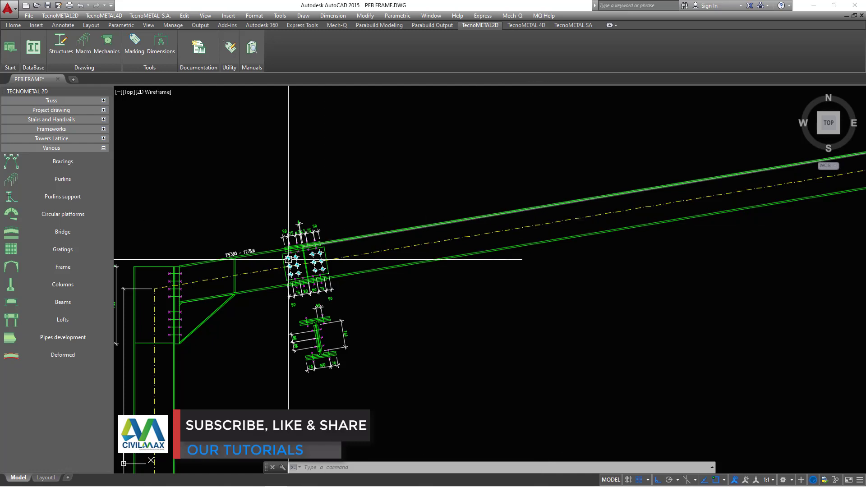
scroll(303, 262, up, 5)
scroll(302, 263, down, 10)
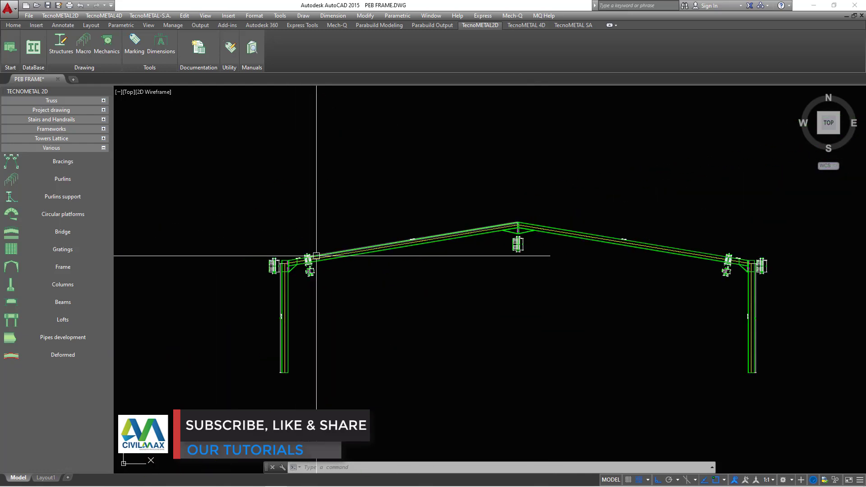
click(564, 214)
Step: Delete the frame and regenerate it through the geometry (F 6000) and joint settings pages
click(269, 354)
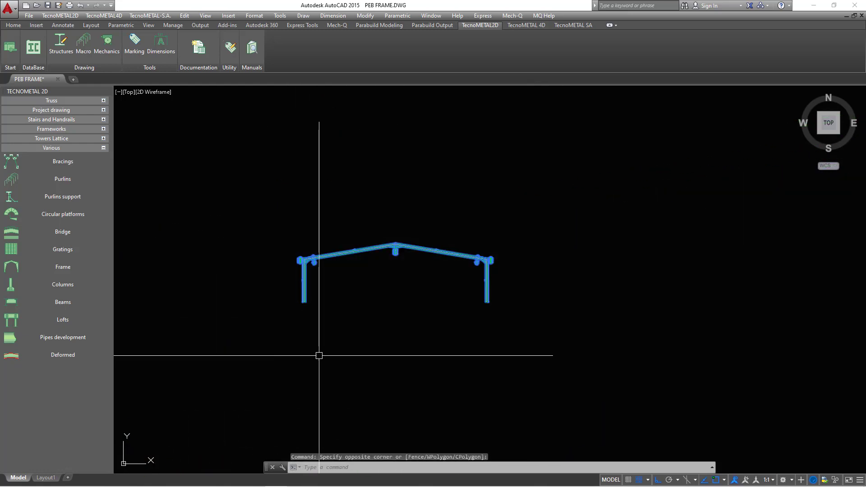
key(Delete)
click(63, 271)
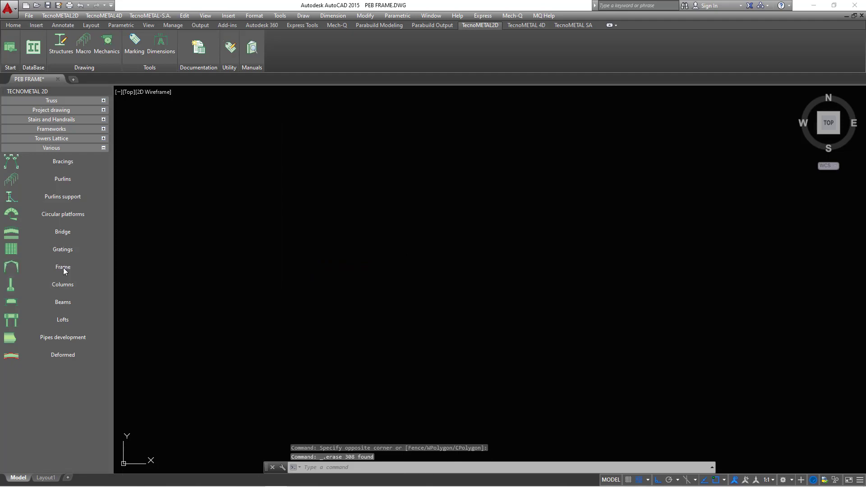
click(509, 338)
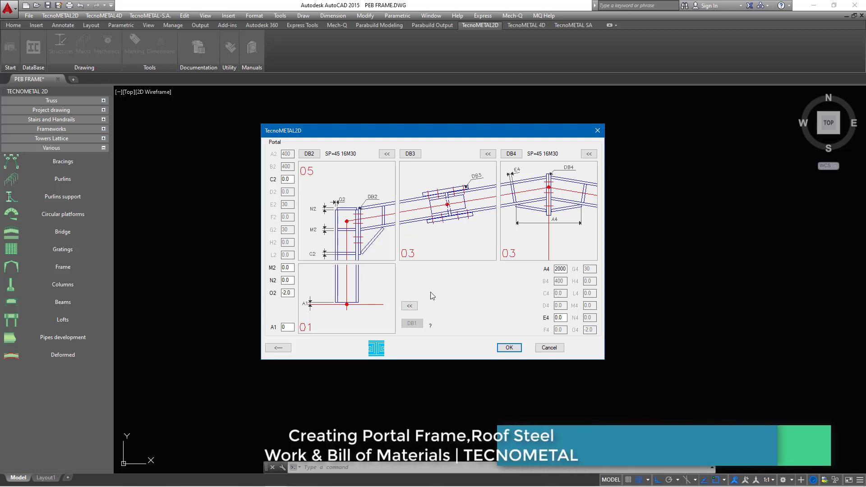
click(279, 347)
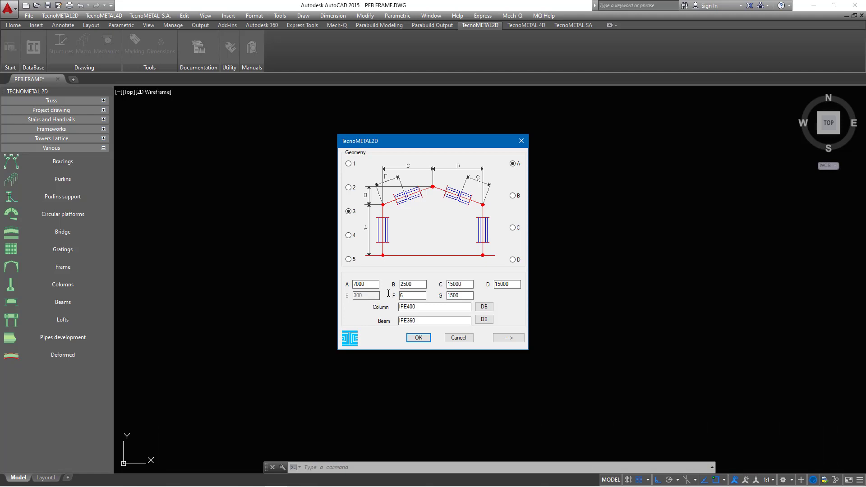
click(419, 338)
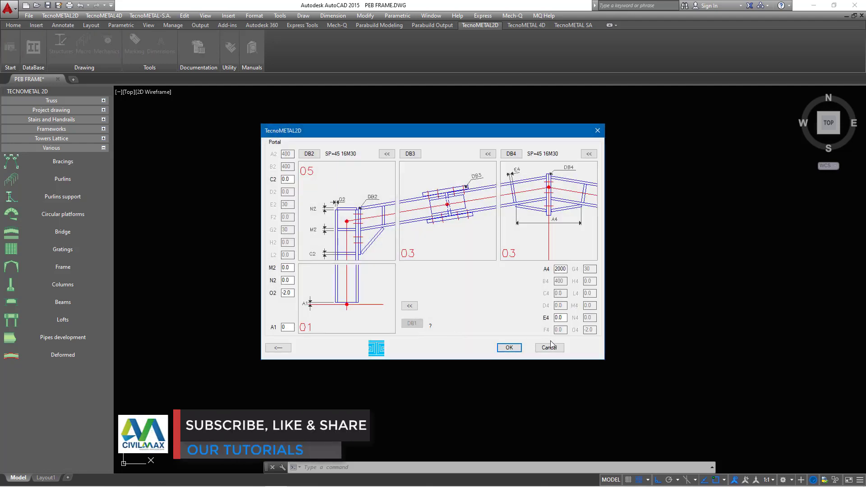
click(509, 348)
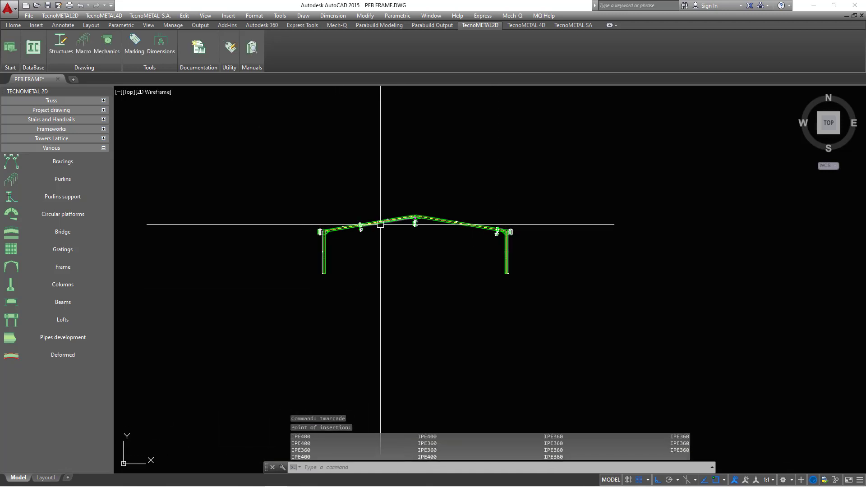
Step: Erase the whole regenerated gable frame (308 objects) using a crossing selection window
scroll(383, 226, up, 10)
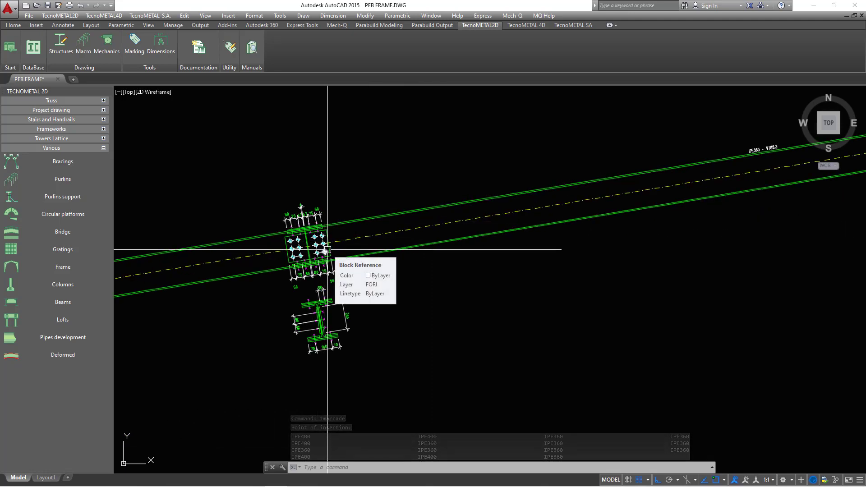
scroll(326, 249, down, 6)
scroll(325, 250, up, 6)
scroll(324, 251, down, 7)
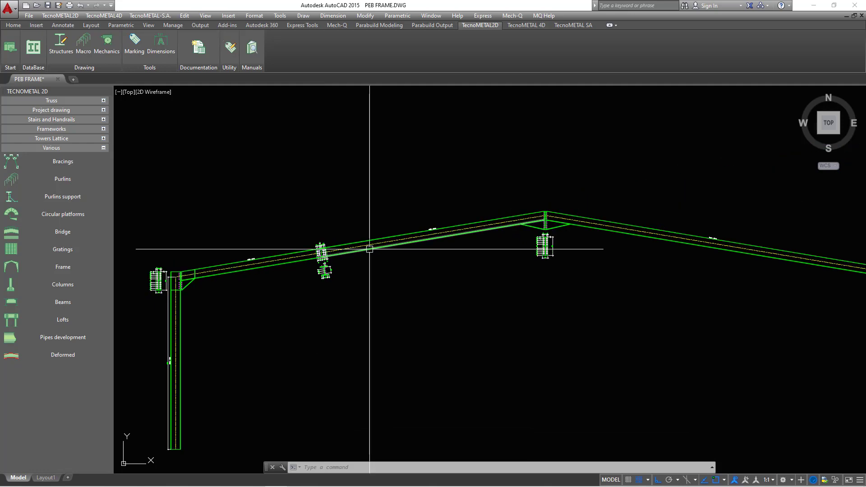
scroll(541, 244, up, 6)
scroll(540, 244, down, 7)
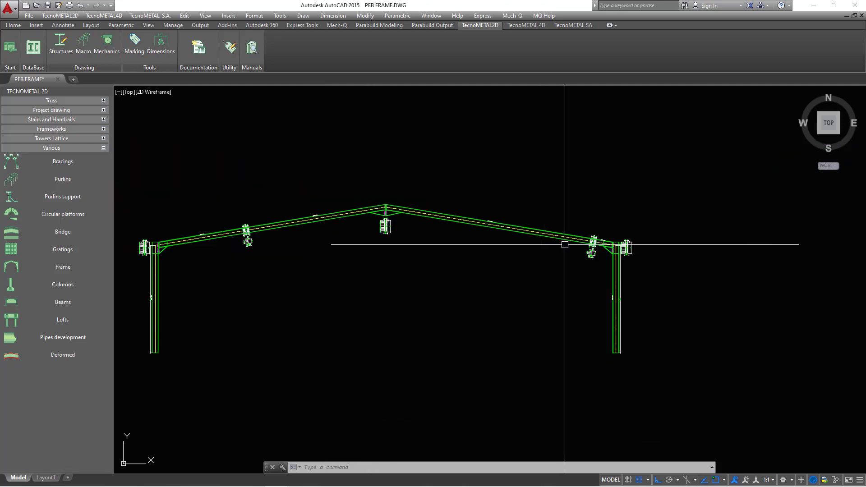
scroll(251, 236, up, 4)
scroll(341, 226, down, 5)
scroll(341, 226, down, 2)
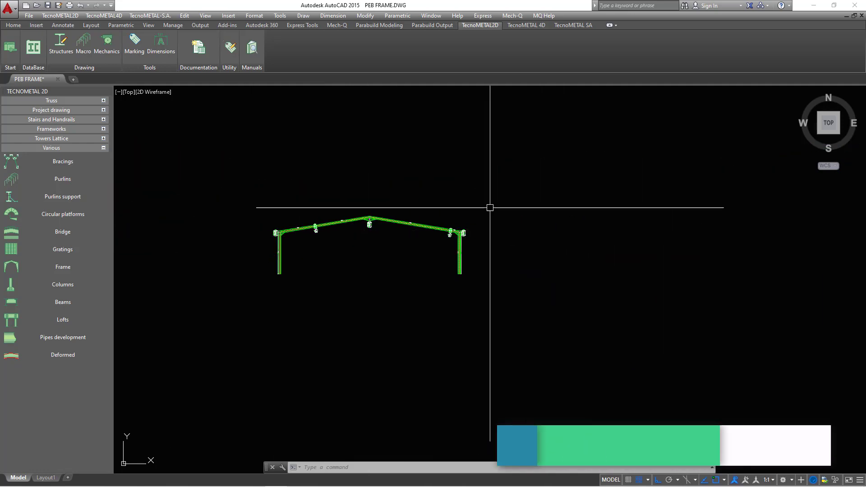
click(513, 194)
click(232, 338)
key(Delete)
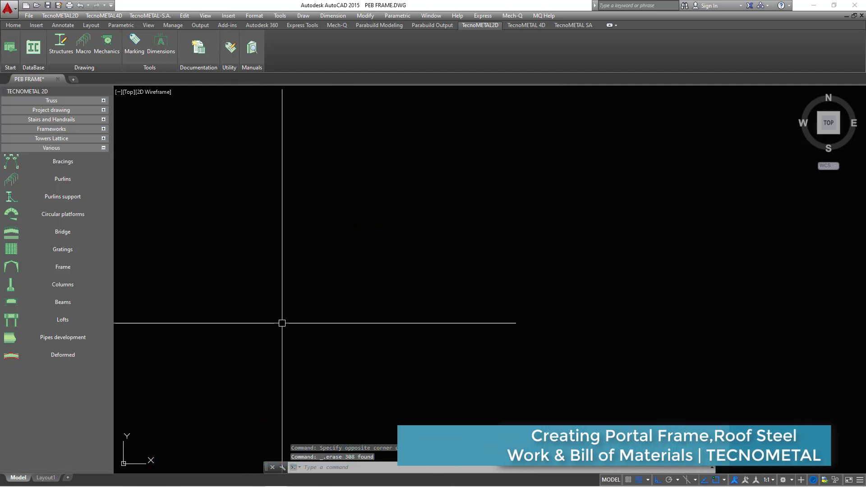
Step: In the Frame generator, copy F's 6000 into G and accept the connection settings
click(63, 267)
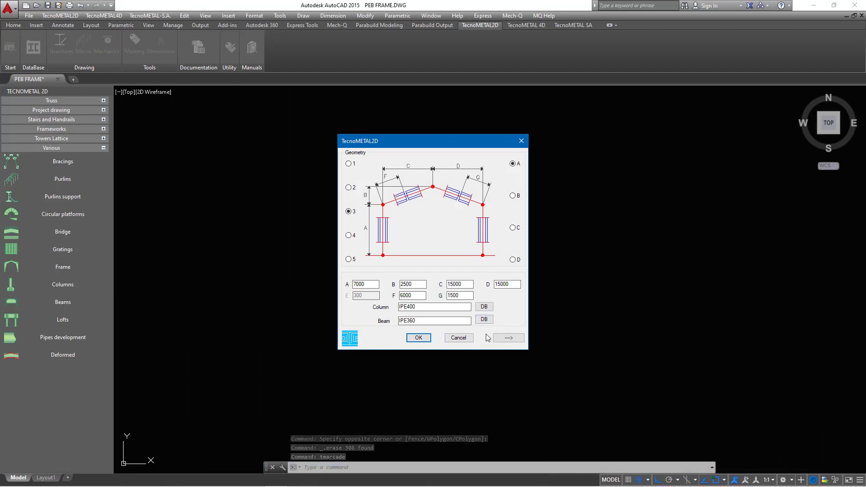
click(509, 338)
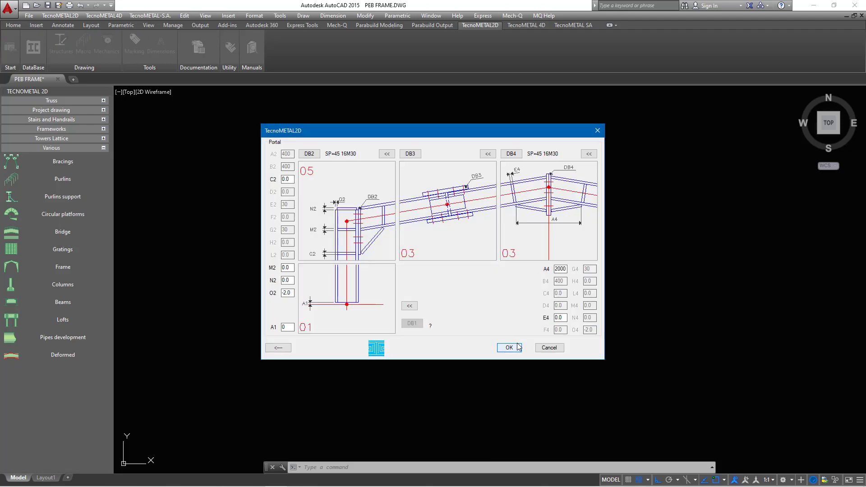
click(281, 348)
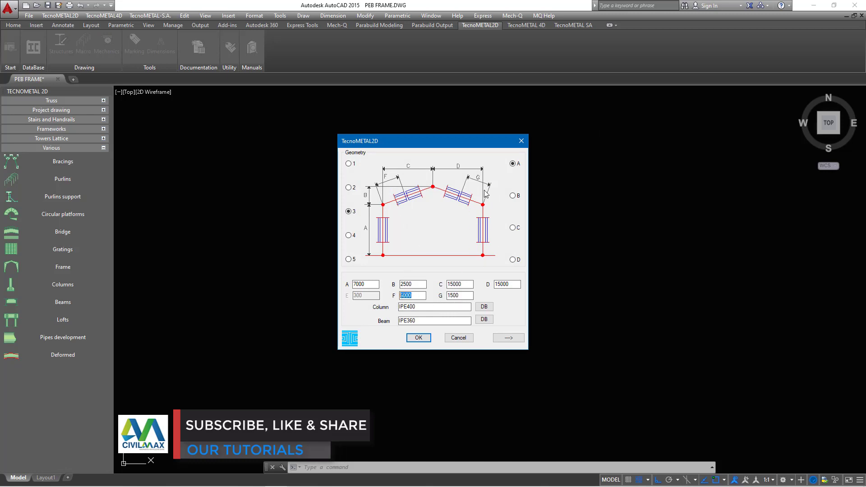
right_click(407, 296)
click(440, 324)
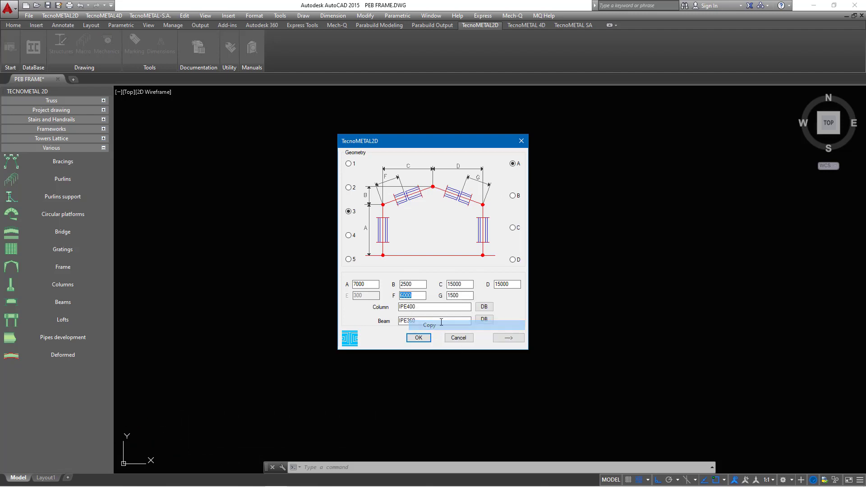
right_click(453, 297)
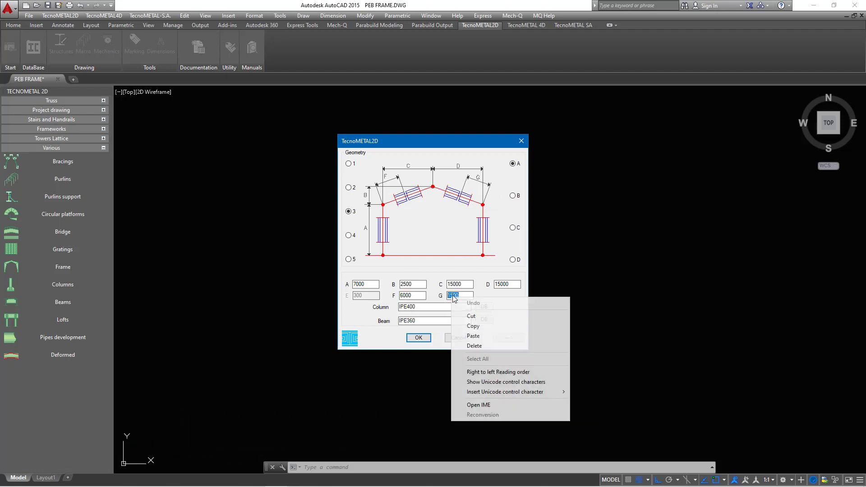
click(479, 336)
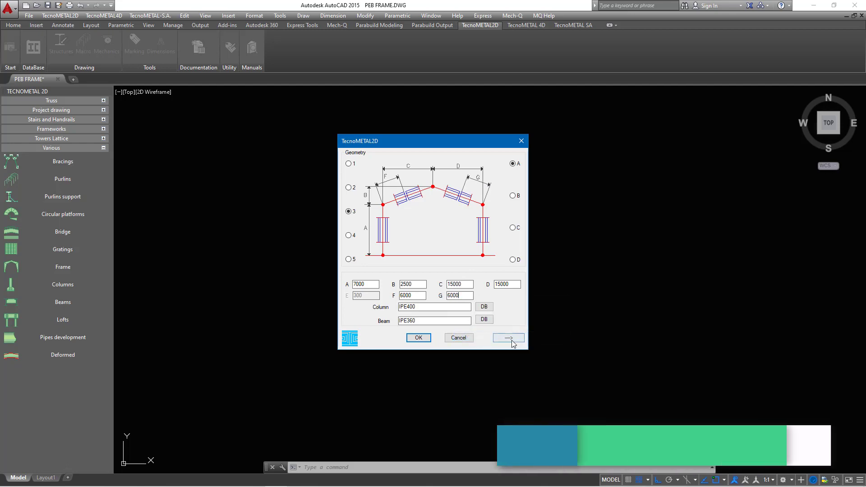
click(512, 339)
click(505, 349)
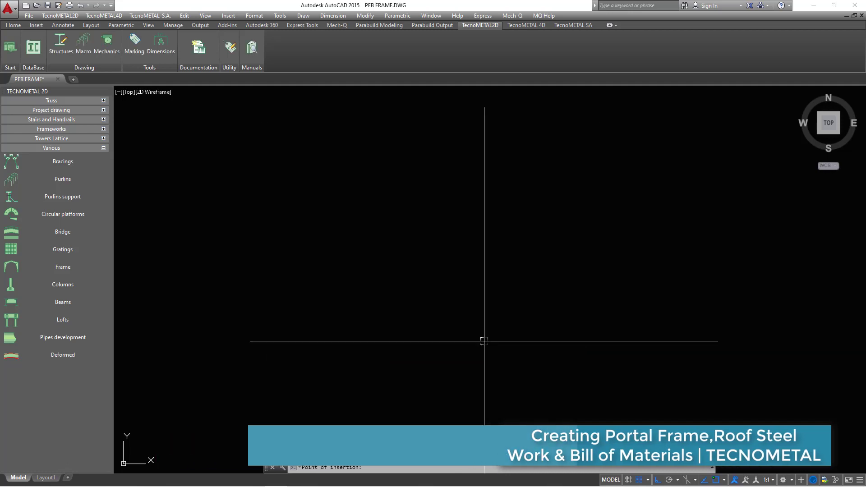
click(394, 289)
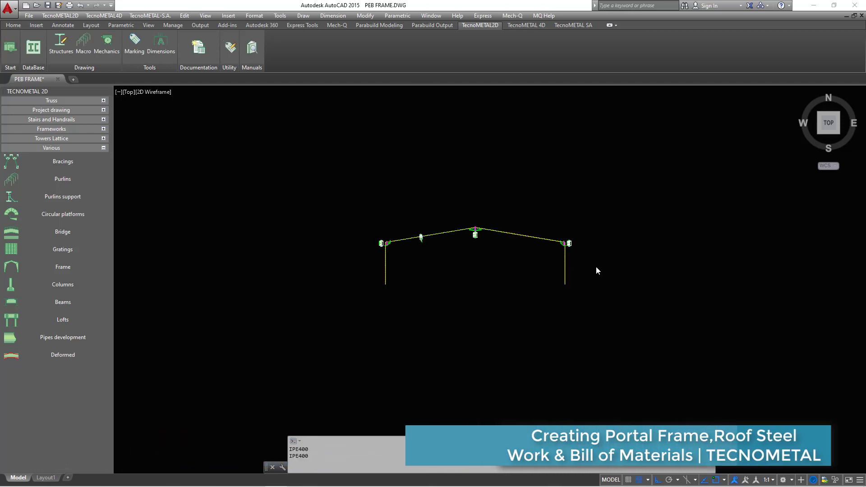
scroll(473, 234, up, 6)
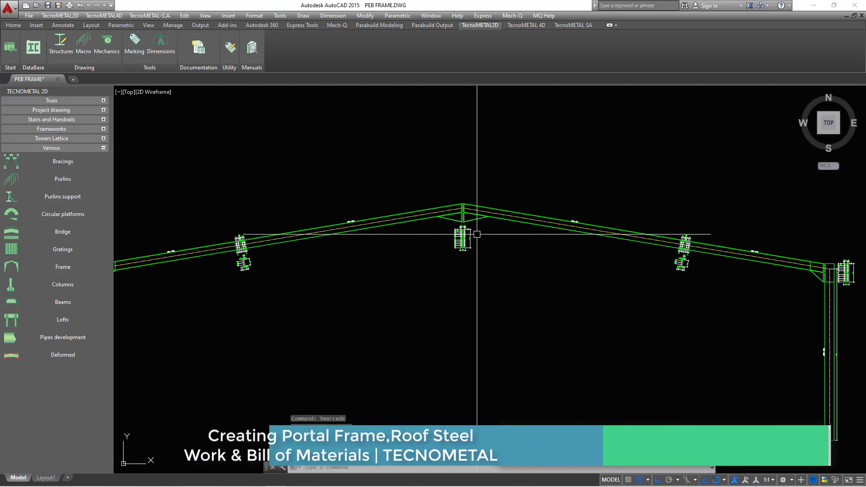
scroll(676, 256, up, 5)
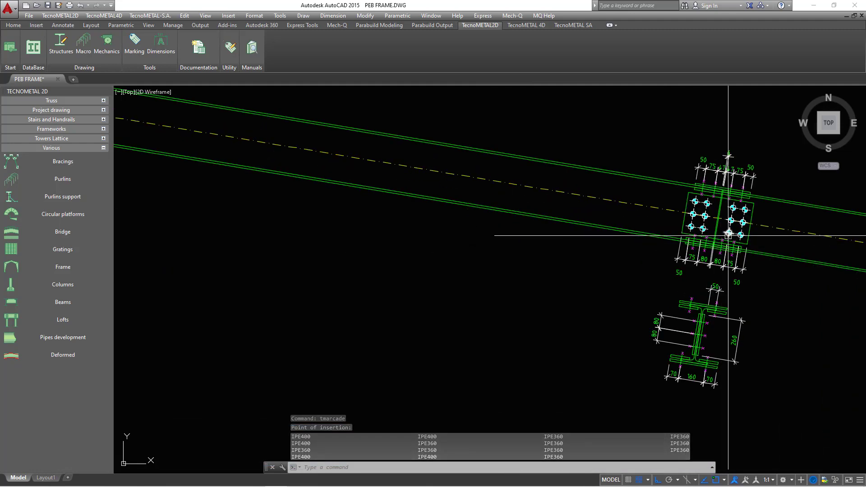
scroll(622, 223, down, 3)
scroll(581, 193, up, 6)
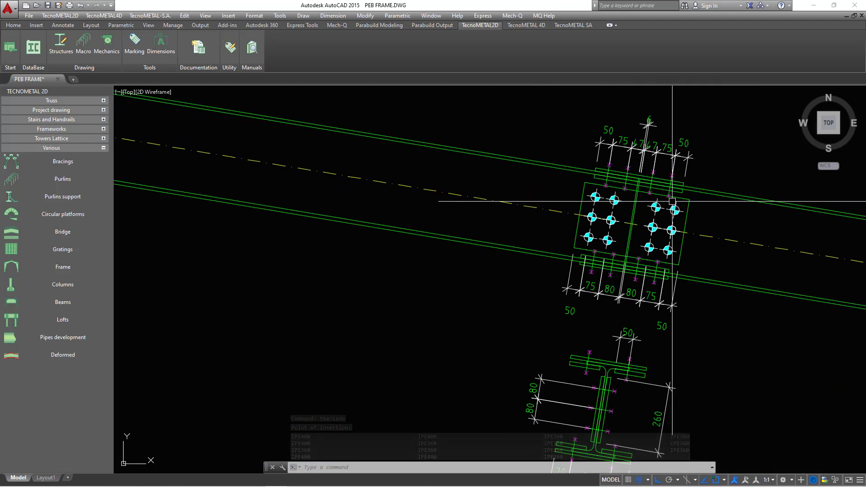
scroll(631, 226, down, 3)
scroll(594, 276, up, 6)
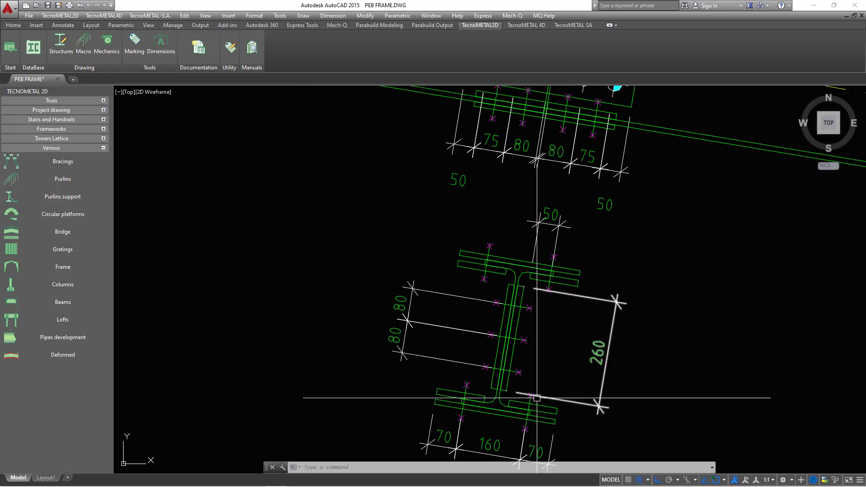
scroll(529, 390, down, 4)
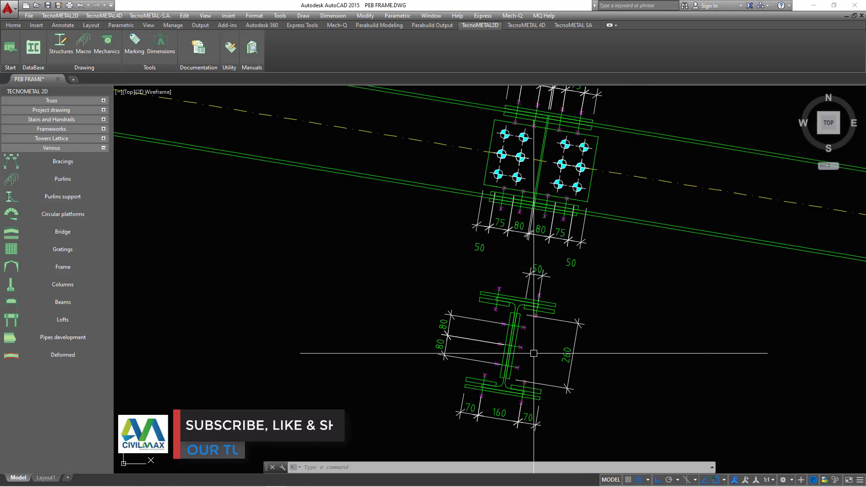
scroll(522, 384, down, 2)
scroll(498, 412, down, 6)
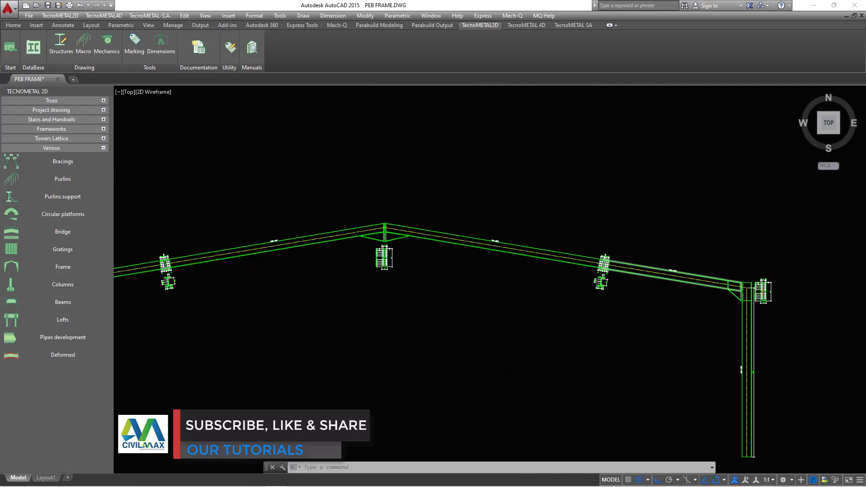
scroll(319, 281, up, 5)
scroll(300, 290, up, 2)
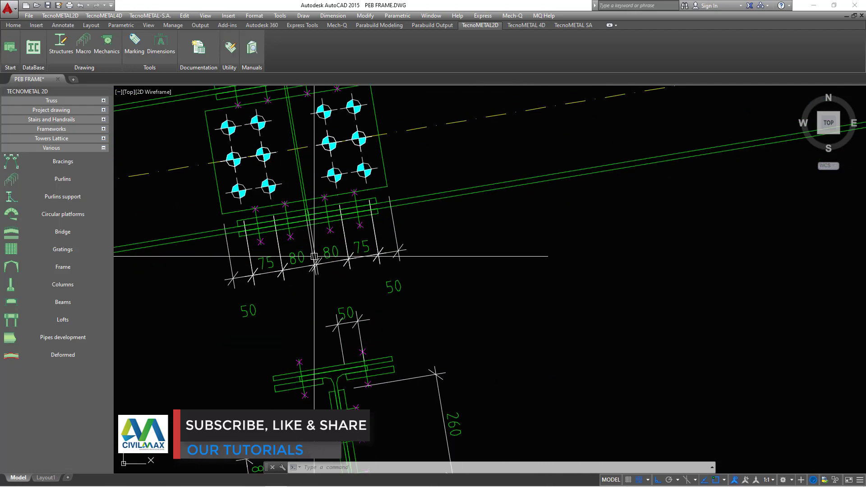
scroll(396, 236, down, 7)
scroll(499, 226, up, 6)
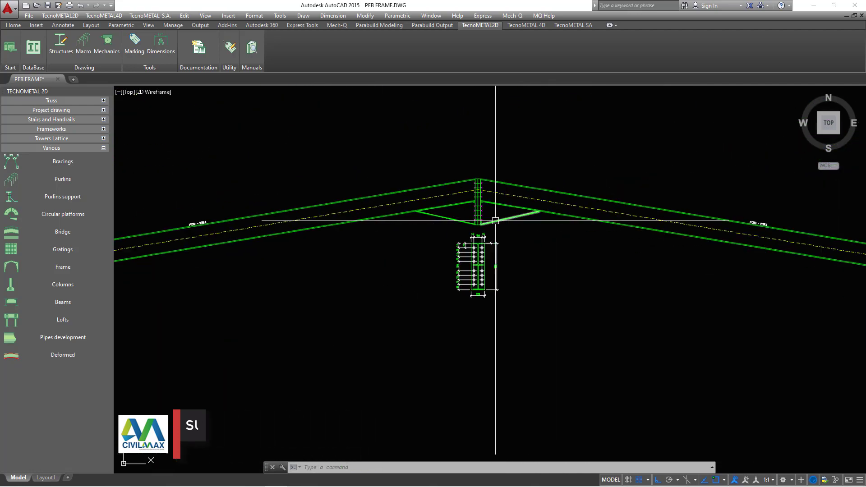
scroll(444, 235, down, 4)
scroll(454, 286, up, 8)
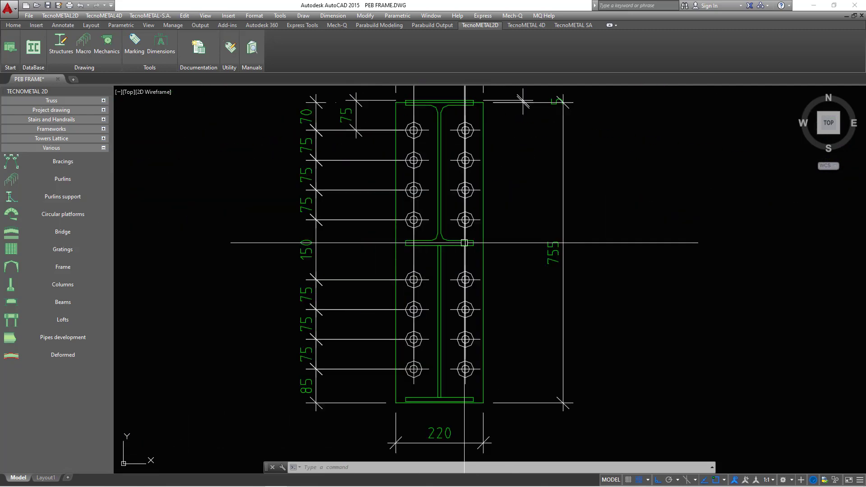
scroll(482, 244, down, 9)
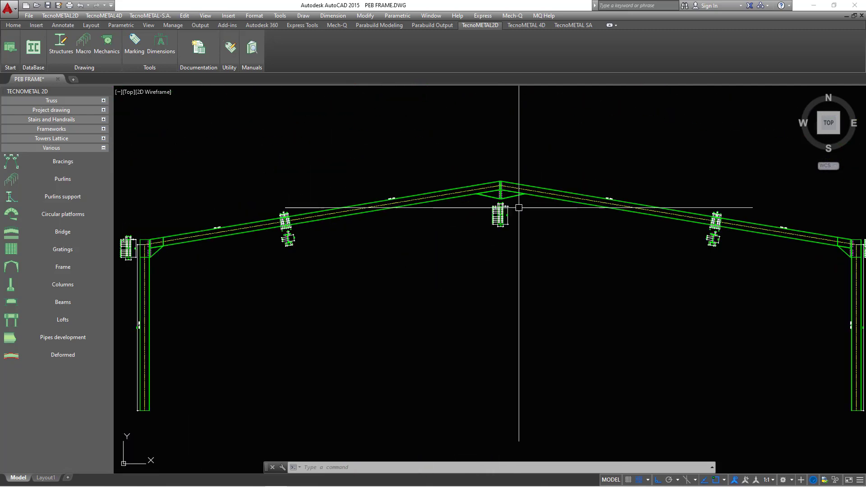
scroll(300, 238, up, 9)
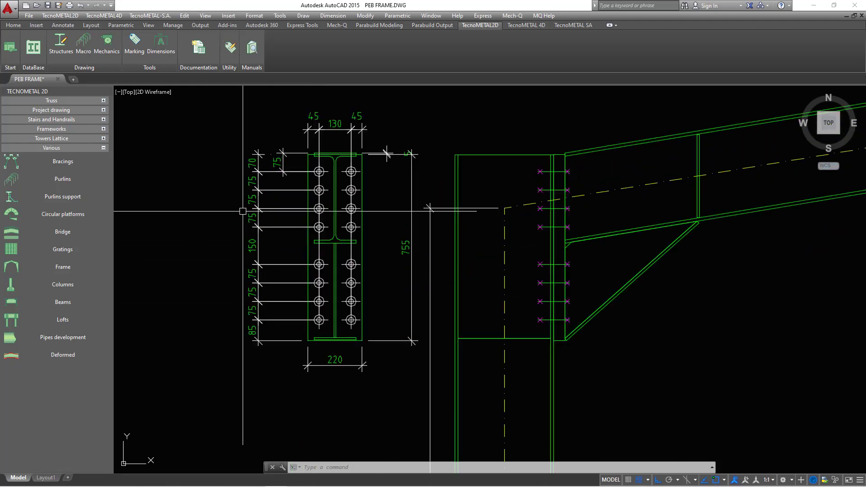
scroll(347, 233, down, 9)
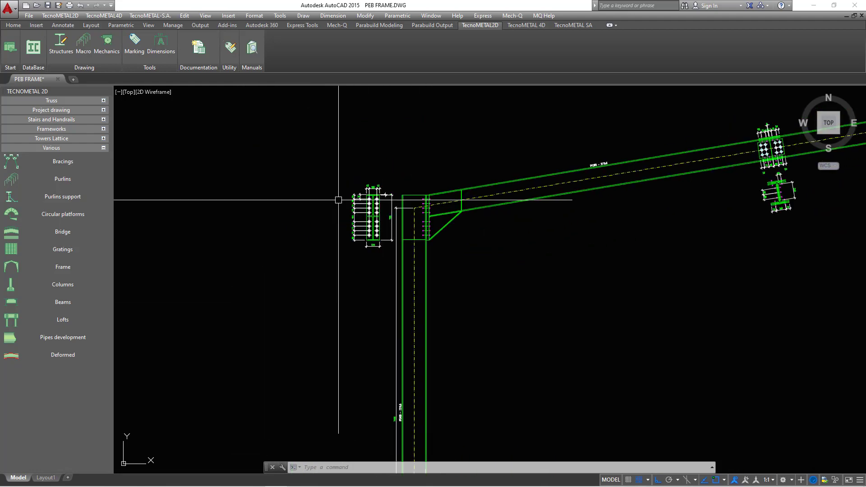
scroll(349, 239, up, 6)
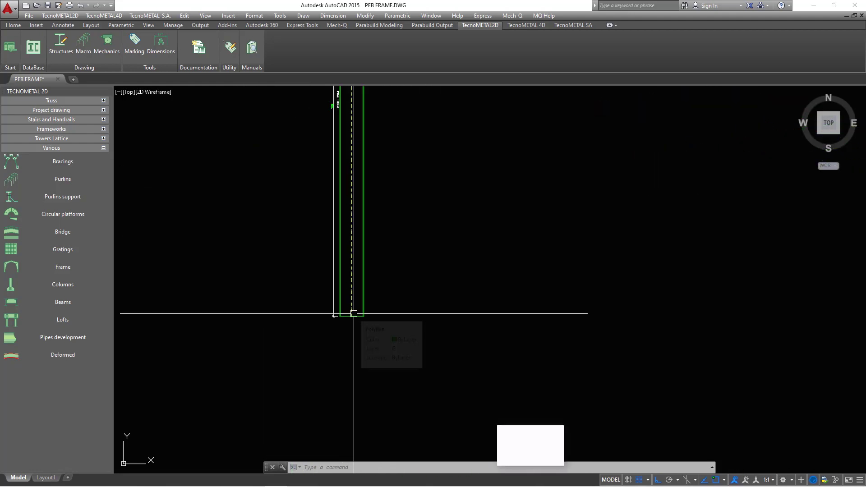
scroll(378, 356, down, 2)
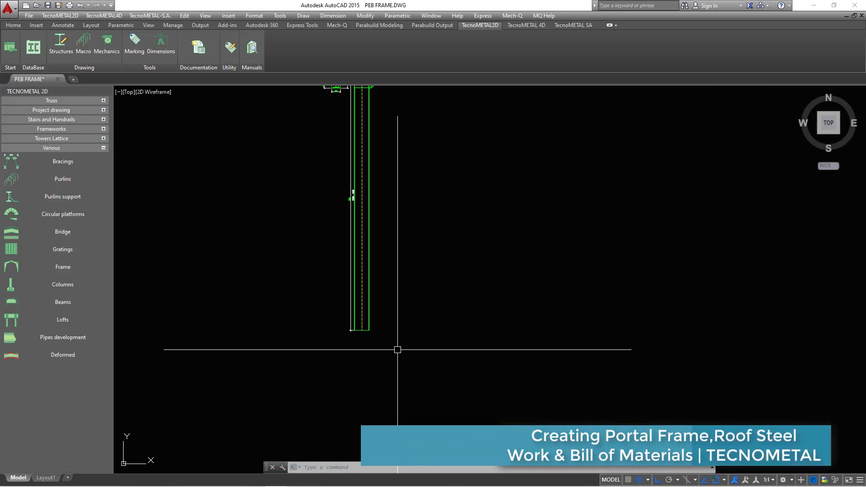
Step: Start the Parametric Base plate tool from the Structures palette
click(104, 148)
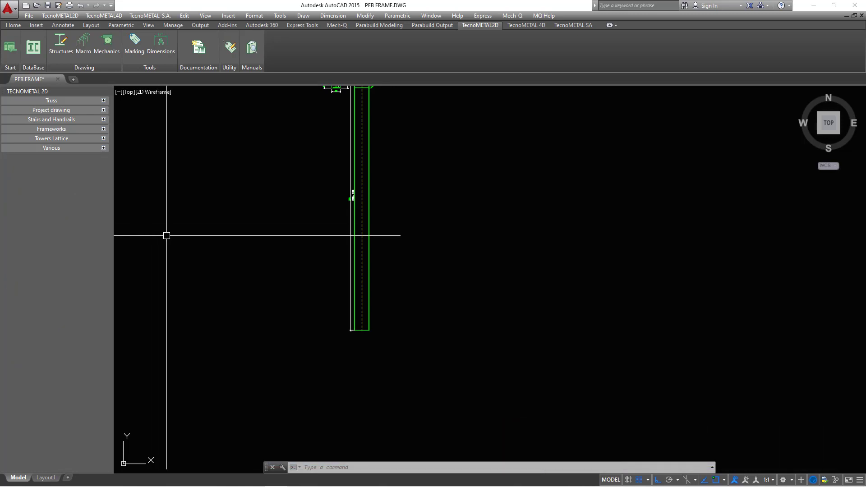
click(62, 48)
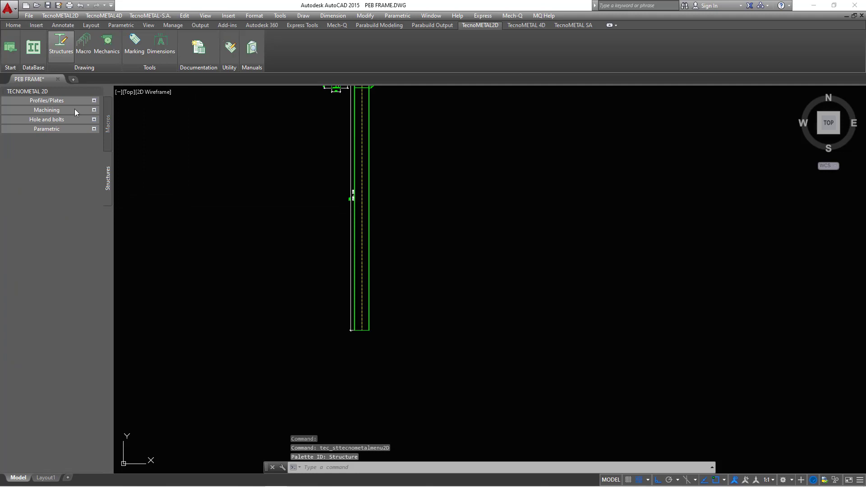
click(94, 128)
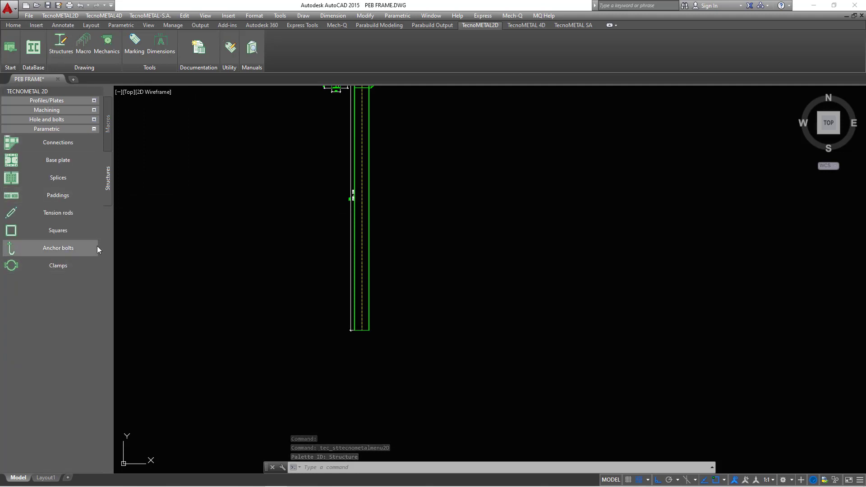
click(62, 163)
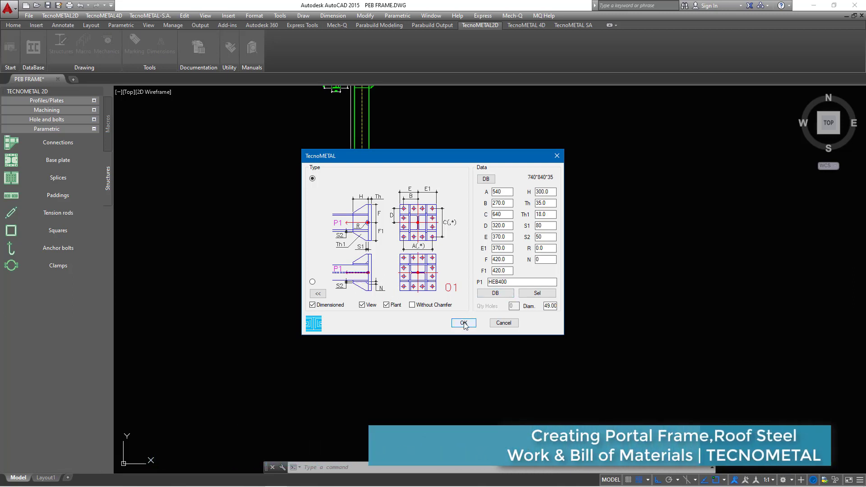
Step: Choose IPE400 from the H profile family as the base plate's column profile
click(494, 293)
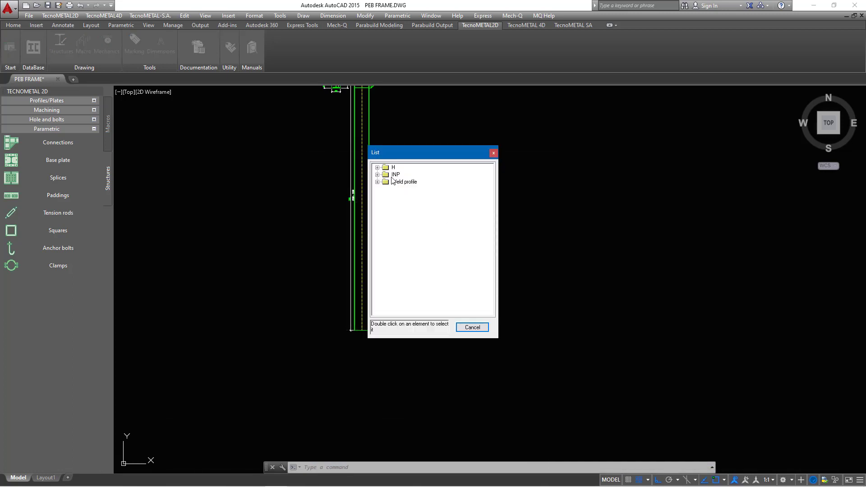
click(377, 167)
scroll(429, 248, down, 10)
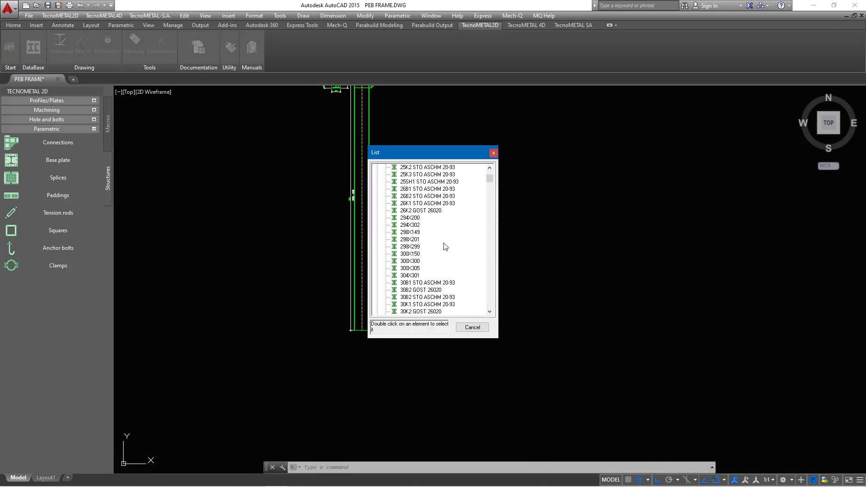
drag(493, 184, 492, 230)
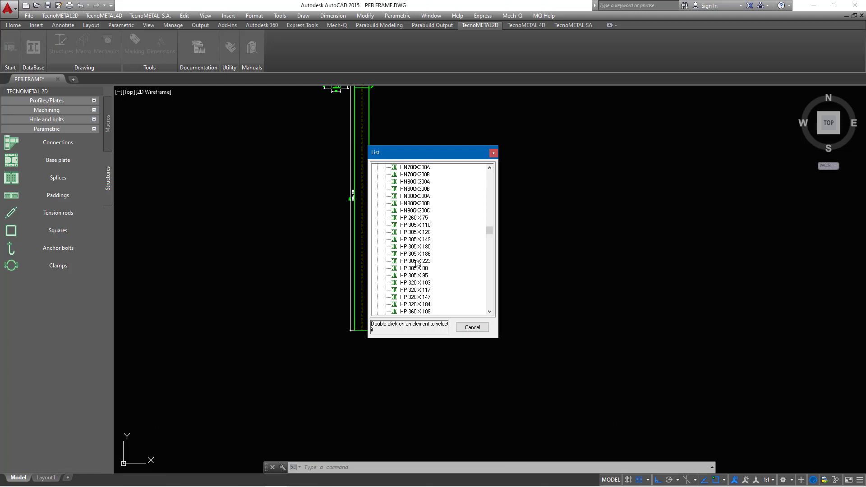
scroll(415, 262, down, 10)
scroll(428, 282, down, 10)
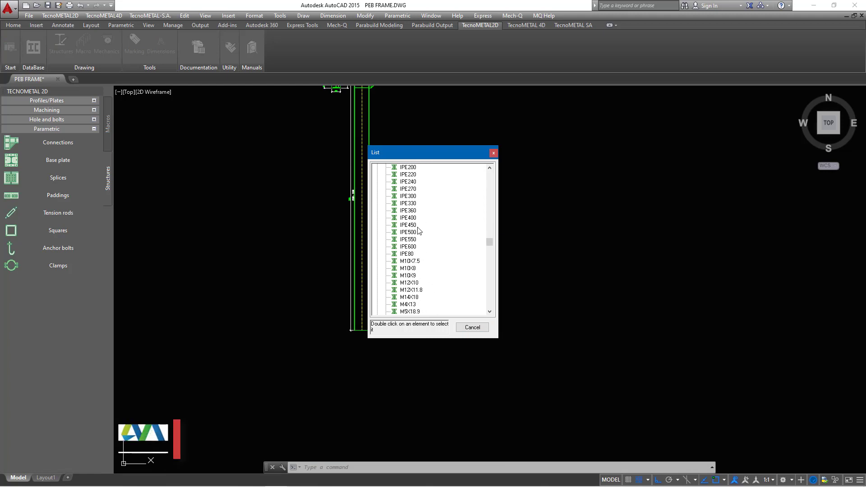
double_click(408, 217)
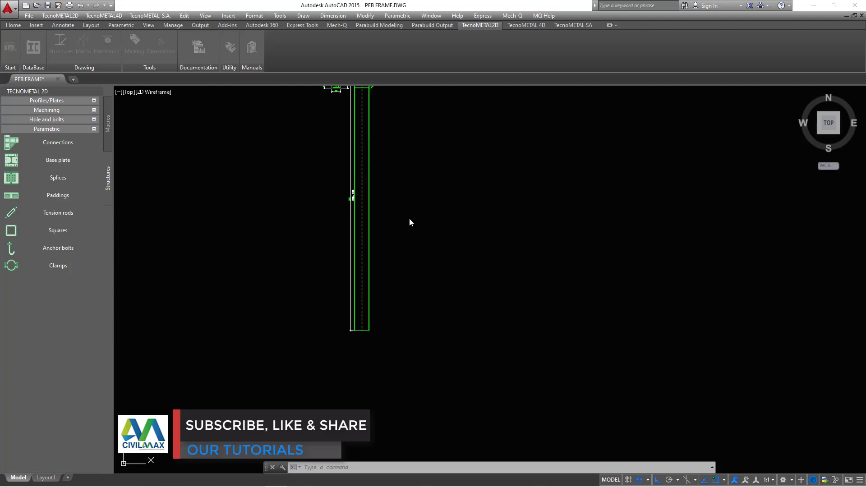
Step: Place the IPE400 base plate at the left column's bottom-edge midpoint with default rotation
click(467, 325)
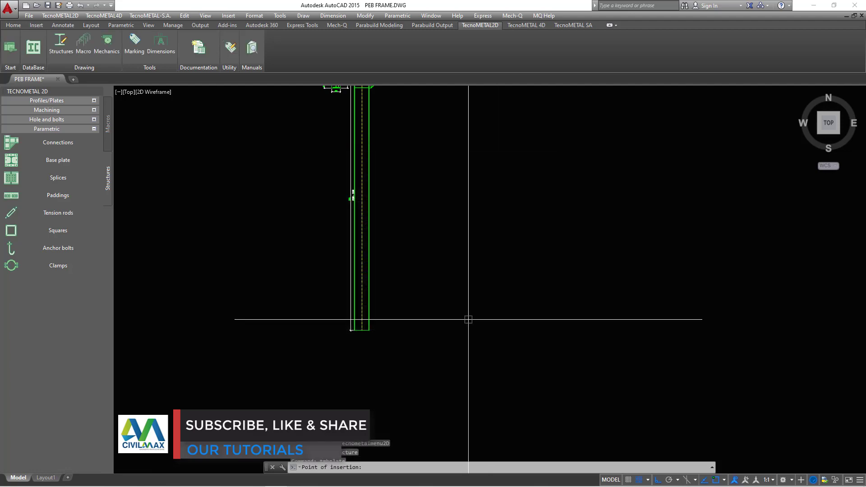
scroll(396, 336, up, 8)
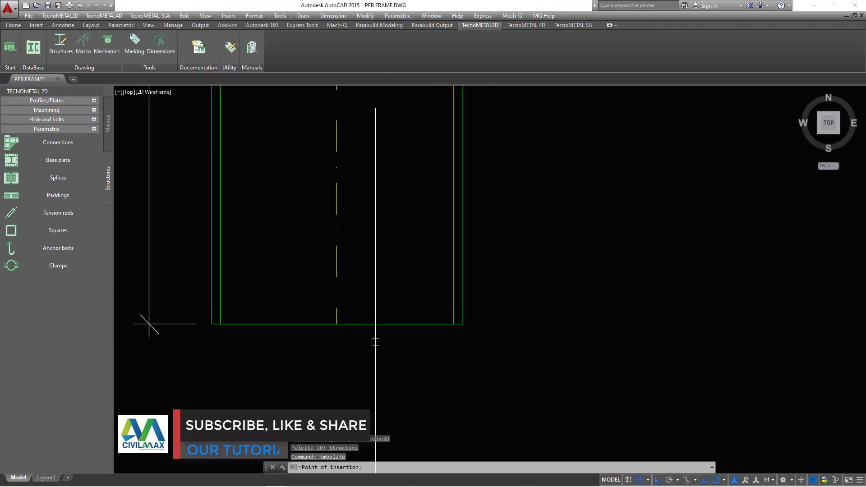
scroll(336, 325, up, 2)
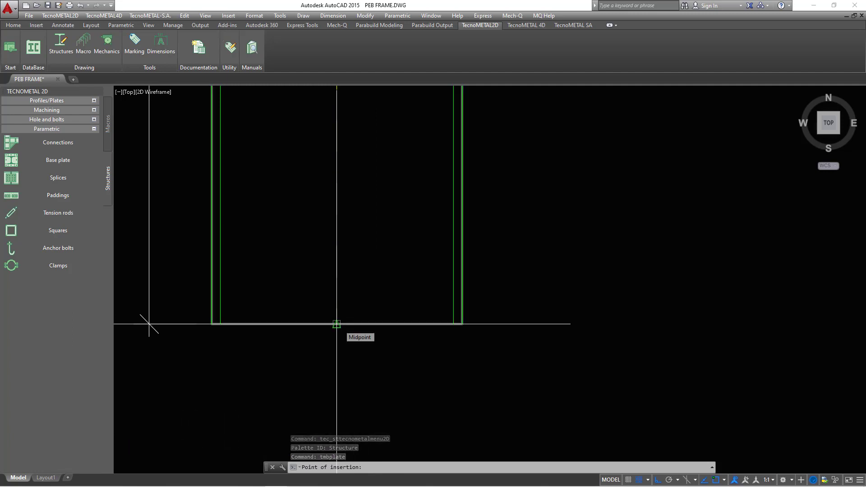
click(336, 323)
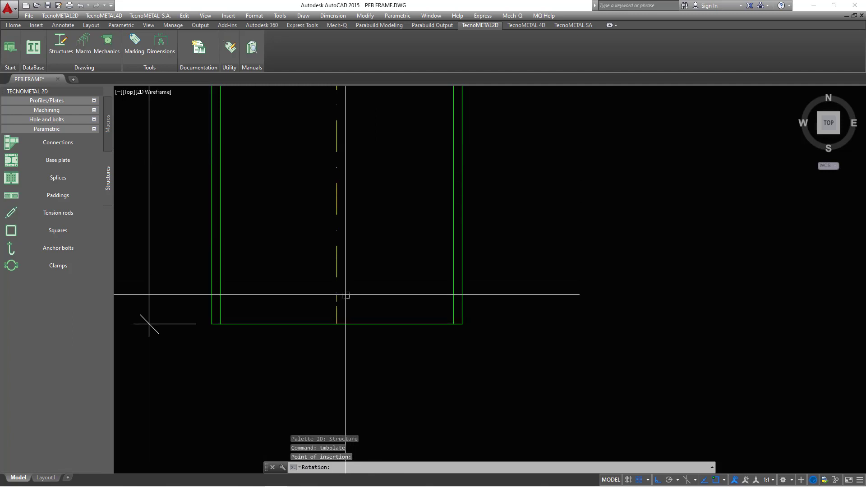
scroll(353, 189, down, 2)
key(Return)
scroll(390, 242, down, 4)
scroll(380, 344, up, 2)
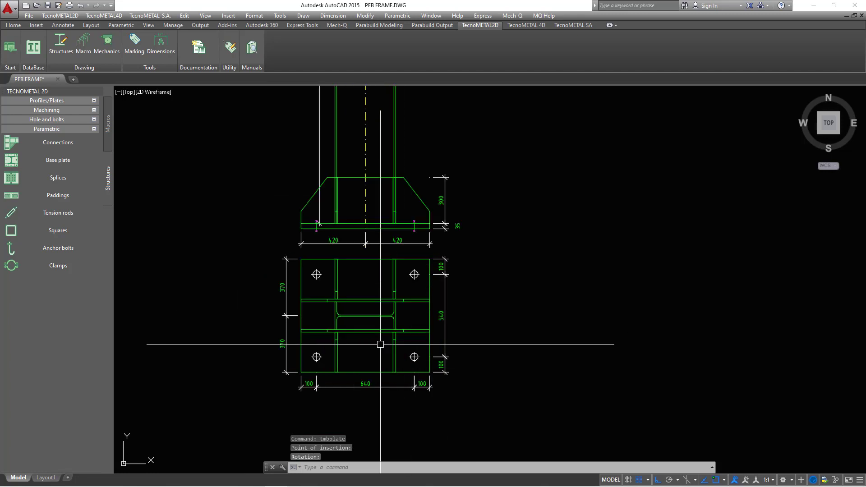
scroll(383, 226, up, 2)
scroll(387, 251, down, 3)
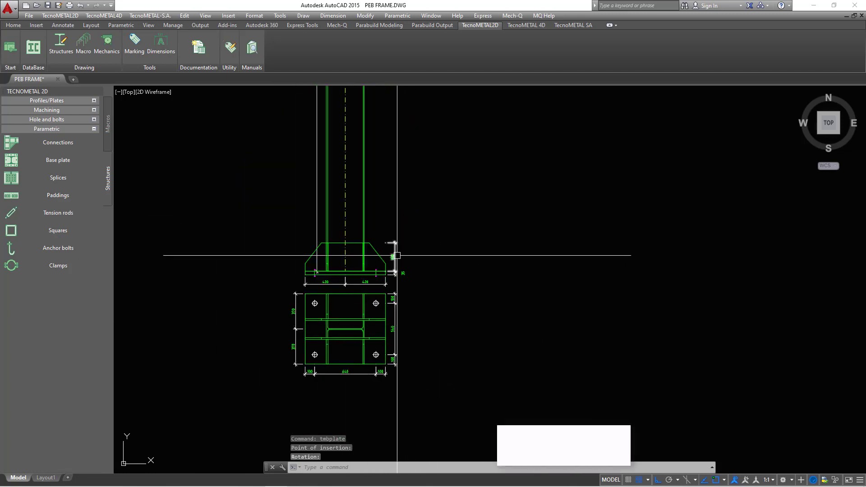
scroll(367, 256, up, 3)
scroll(367, 256, down, 8)
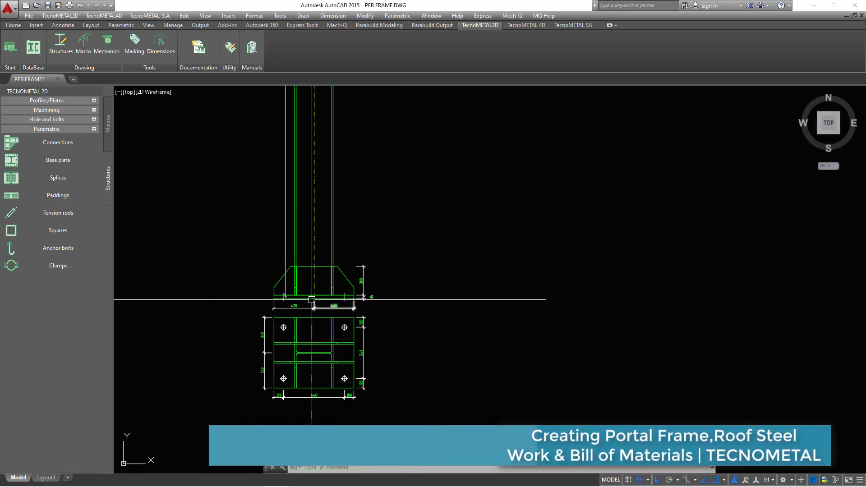
scroll(351, 300, up, 4)
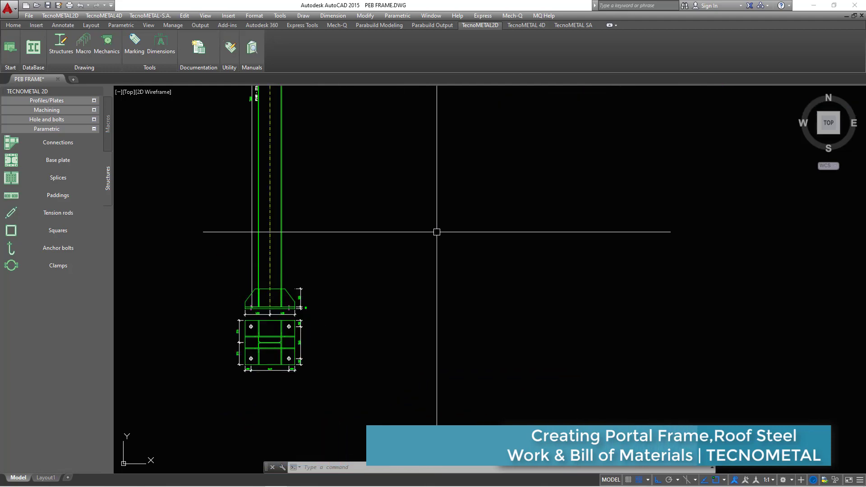
right_click(436, 233)
click(470, 242)
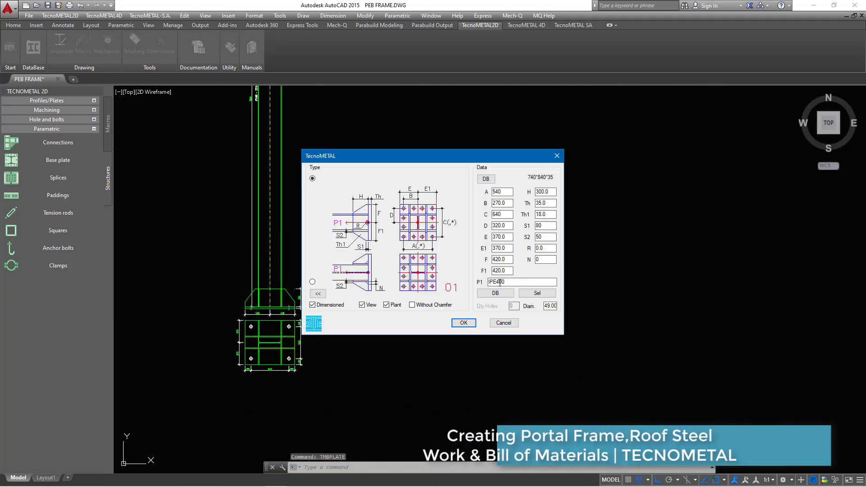
click(463, 322)
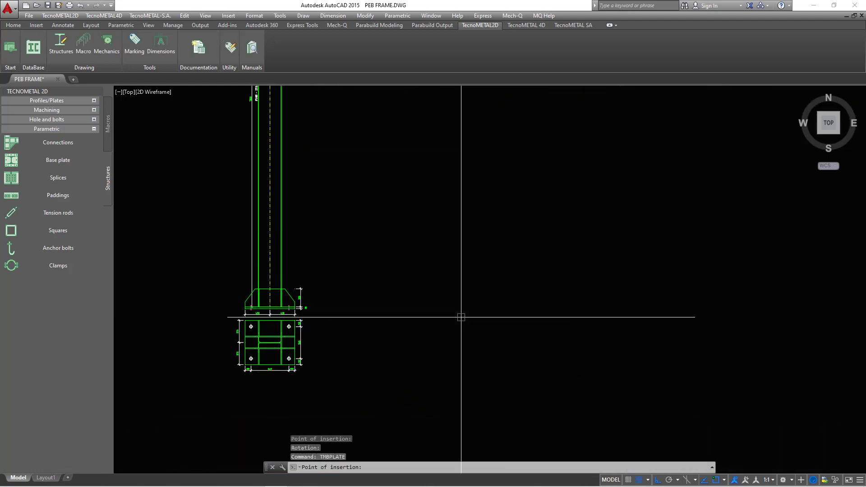
scroll(325, 294, down, 8)
scroll(586, 291, up, 6)
scroll(603, 288, up, 12)
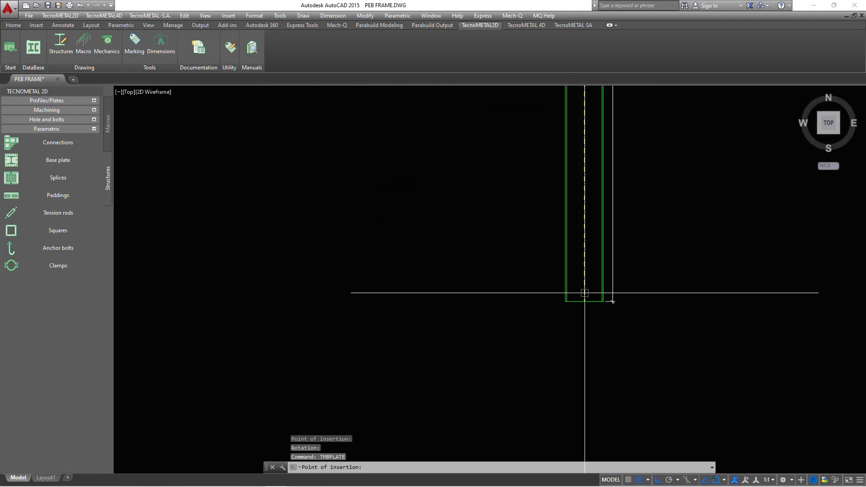
click(543, 331)
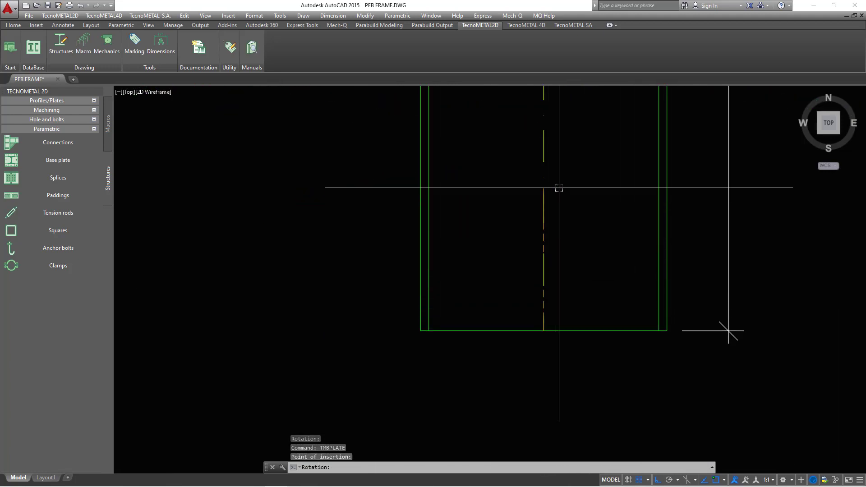
key(Return)
scroll(562, 266, down, 10)
scroll(564, 269, up, 7)
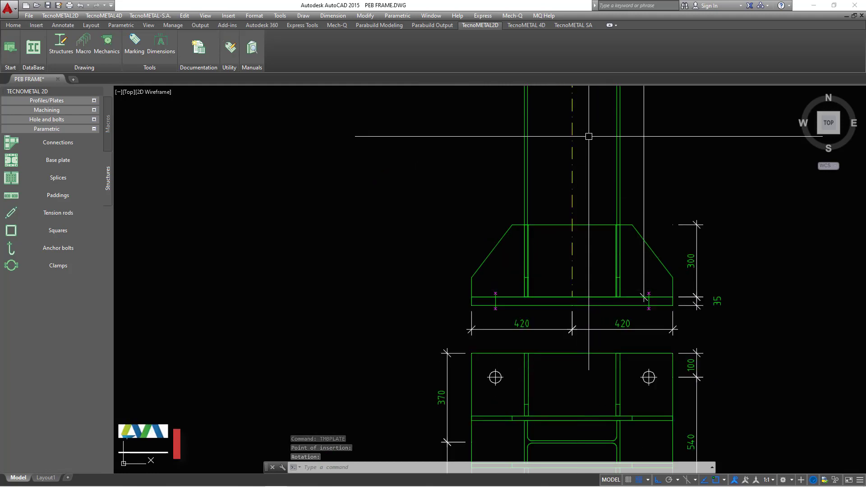
scroll(563, 270, down, 4)
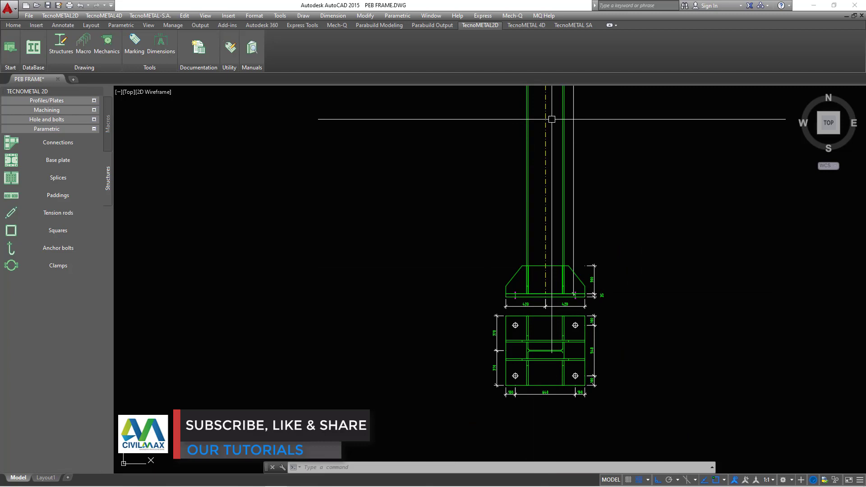
scroll(547, 265, down, 4)
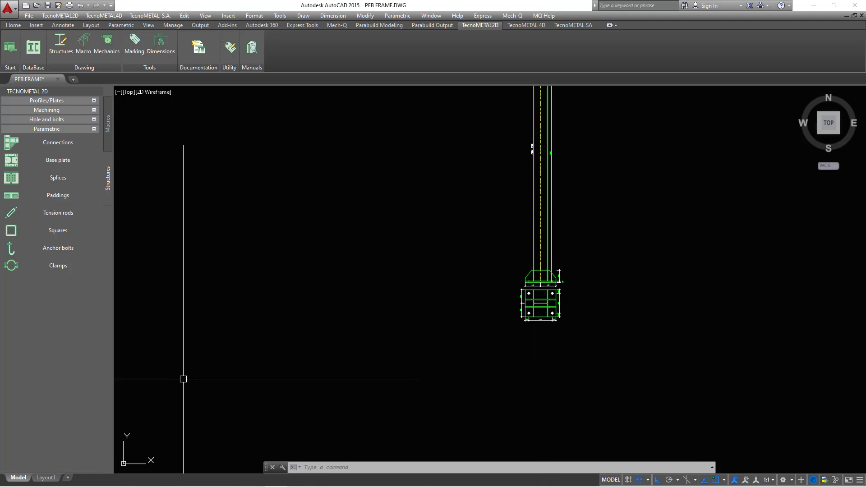
scroll(633, 299, down, 3)
scroll(599, 295, up, 10)
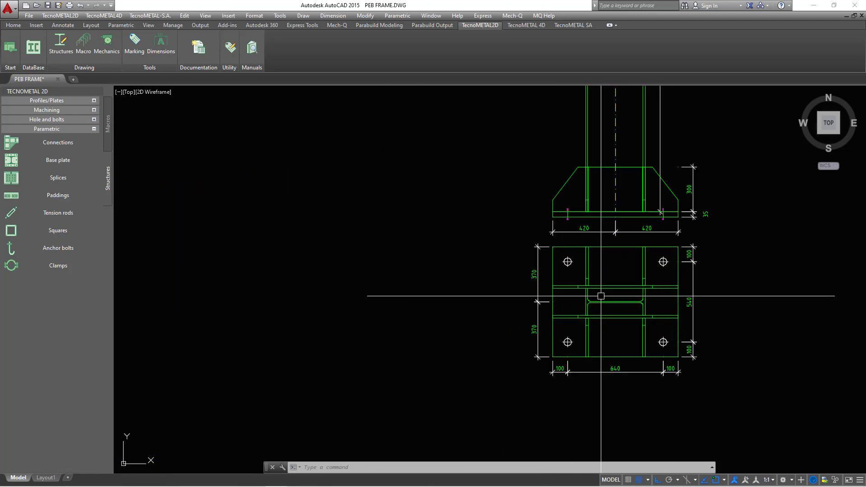
scroll(704, 300, down, 5)
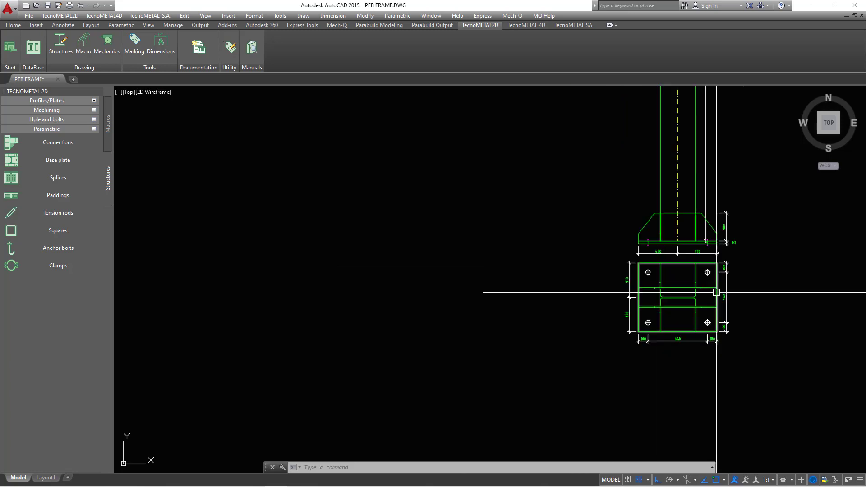
scroll(713, 275, up, 5)
scroll(713, 275, down, 8)
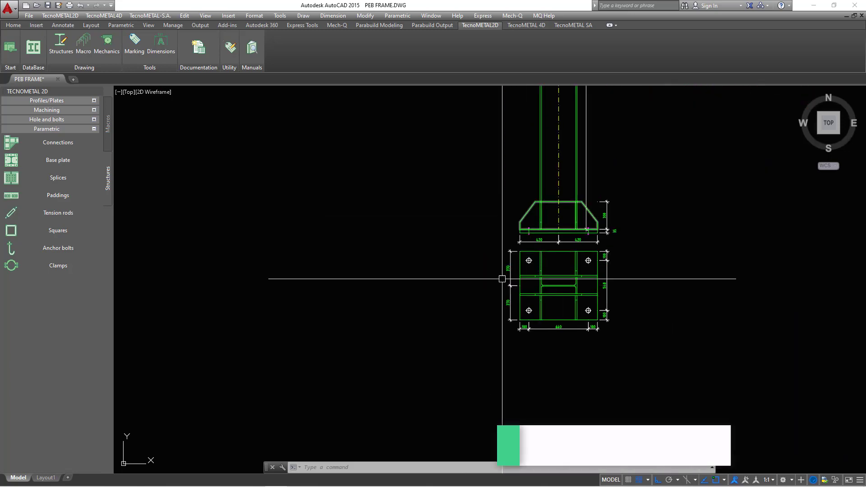
scroll(508, 282, down, 4)
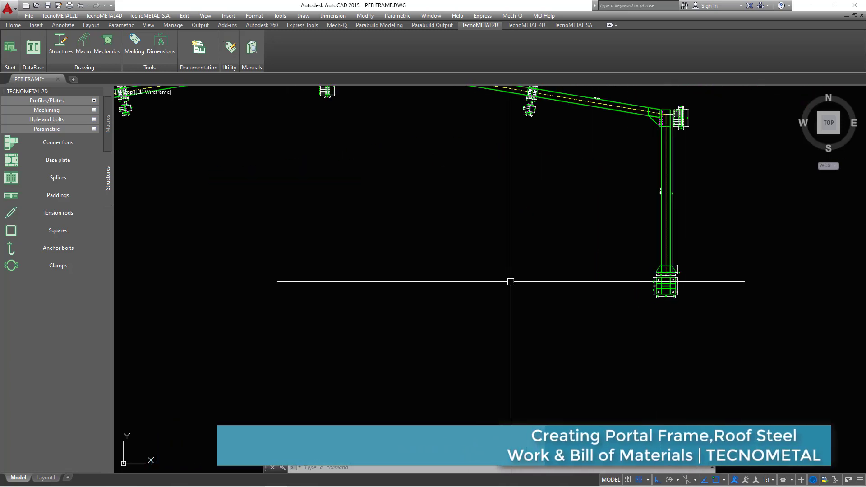
scroll(339, 311, up, 5)
scroll(339, 311, up, 5)
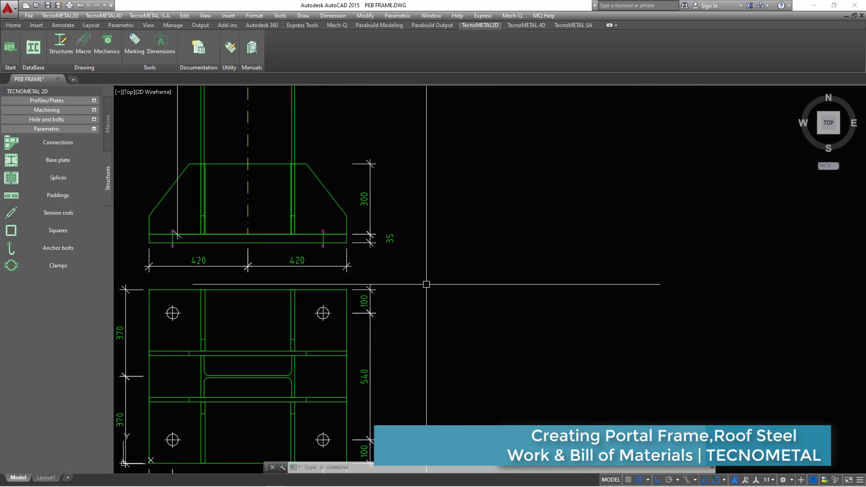
Step: Add a 30000 linear dimension between both column base points, placed below the frame
click(62, 25)
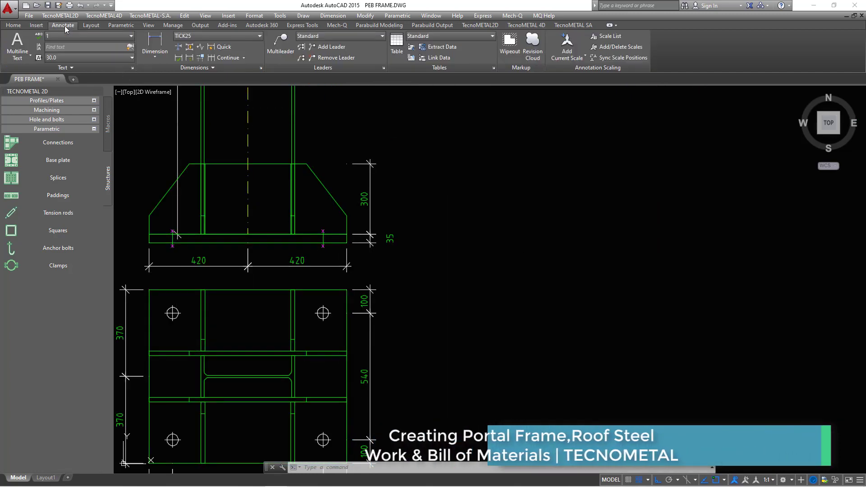
click(154, 49)
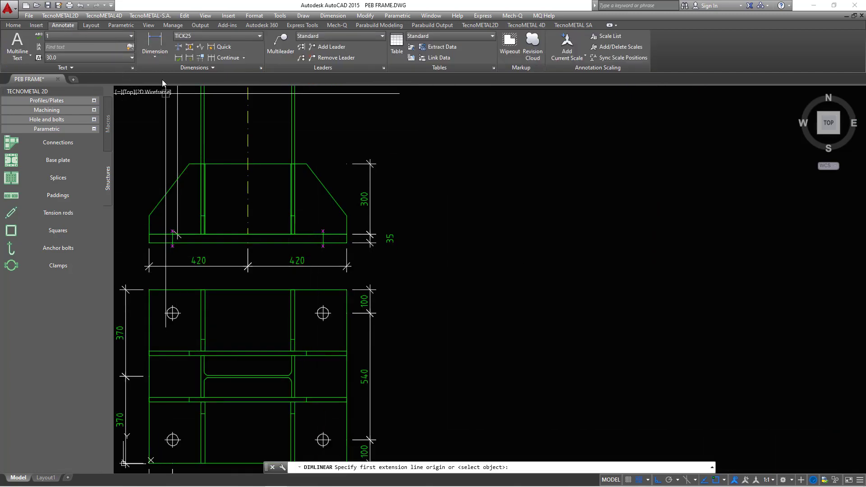
click(154, 56)
click(158, 90)
scroll(122, 264, up, 6)
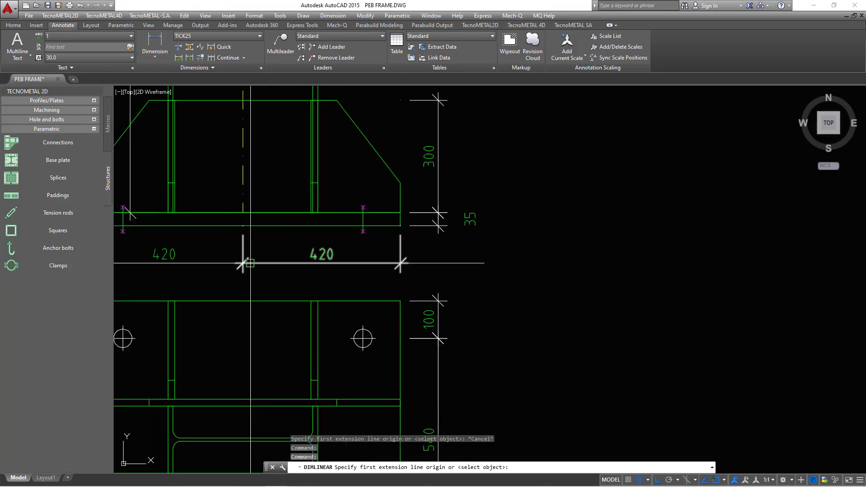
click(237, 170)
scroll(236, 248, down, 6)
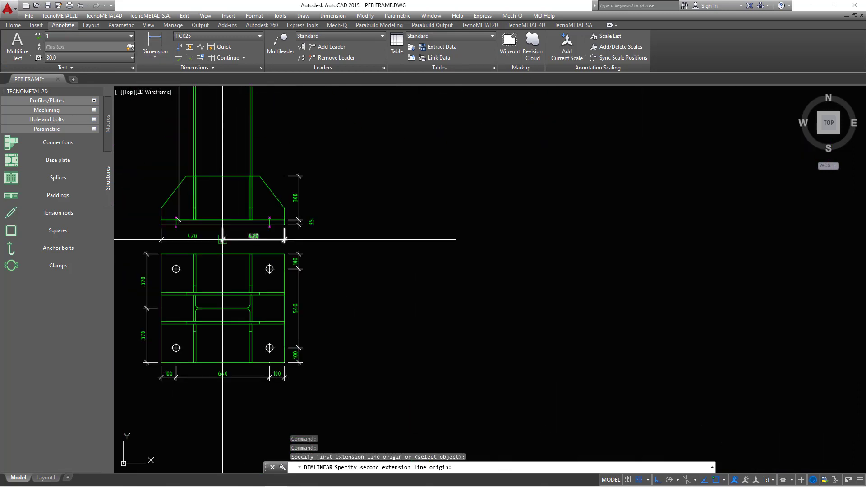
scroll(253, 257, down, 3)
scroll(508, 261, up, 8)
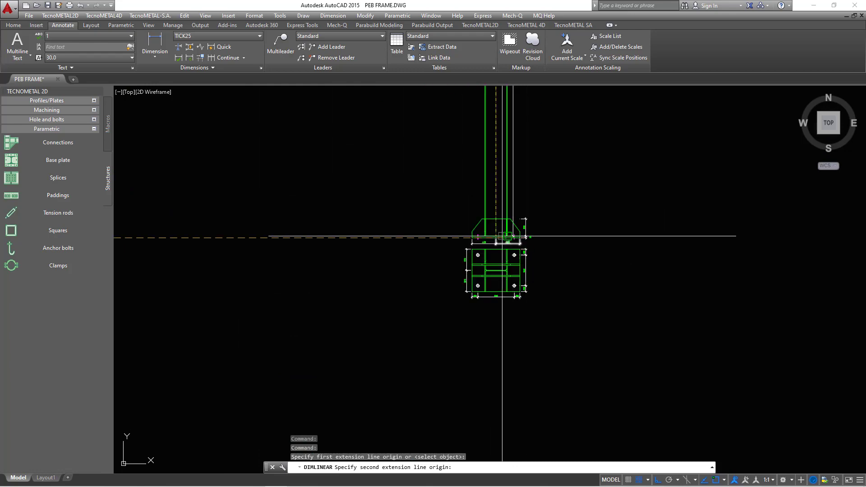
scroll(498, 248, up, 2)
scroll(482, 239, down, 5)
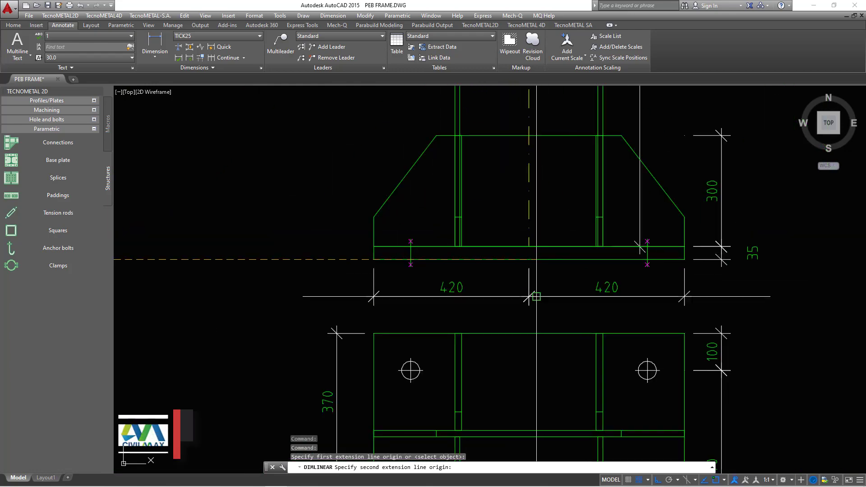
scroll(531, 294, up, 2)
click(523, 257)
scroll(496, 298, down, 3)
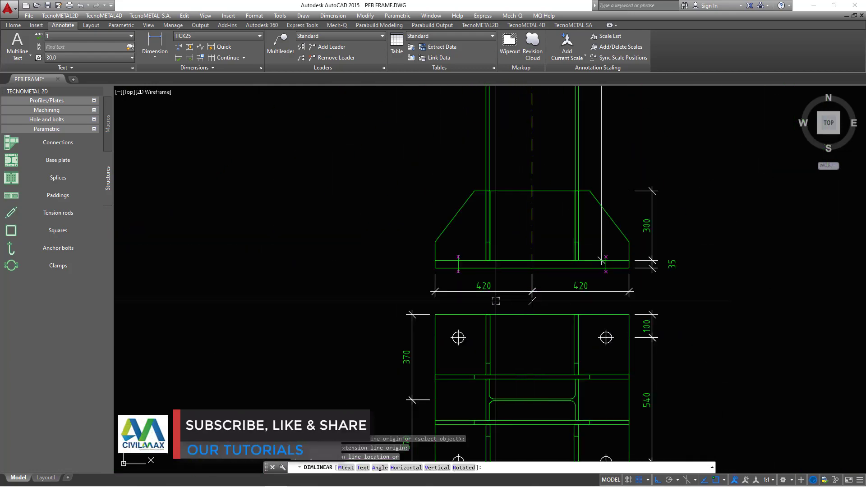
scroll(493, 306, down, 6)
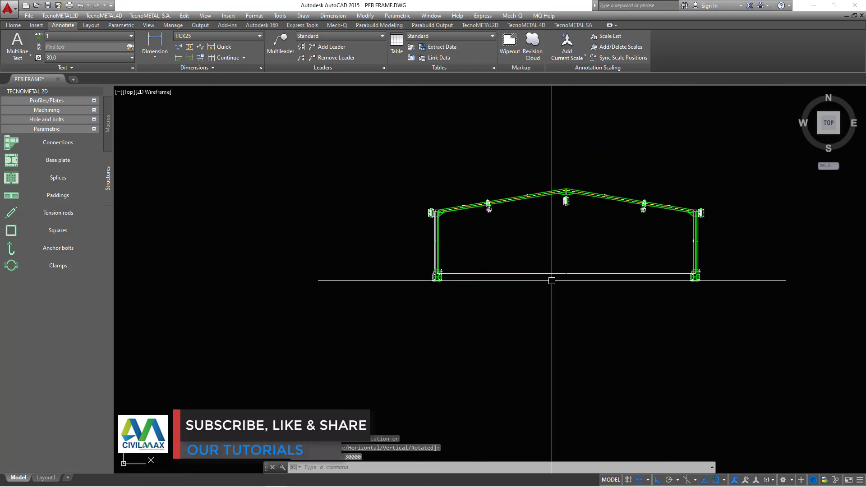
click(550, 276)
scroll(583, 278, up, 3)
scroll(583, 277, up, 6)
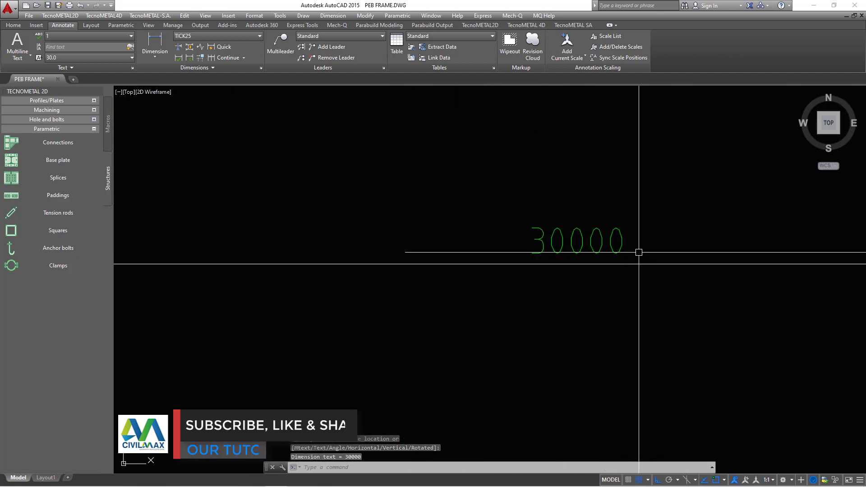
scroll(409, 270, up, 5)
scroll(464, 286, down, 7)
scroll(414, 284, up, 7)
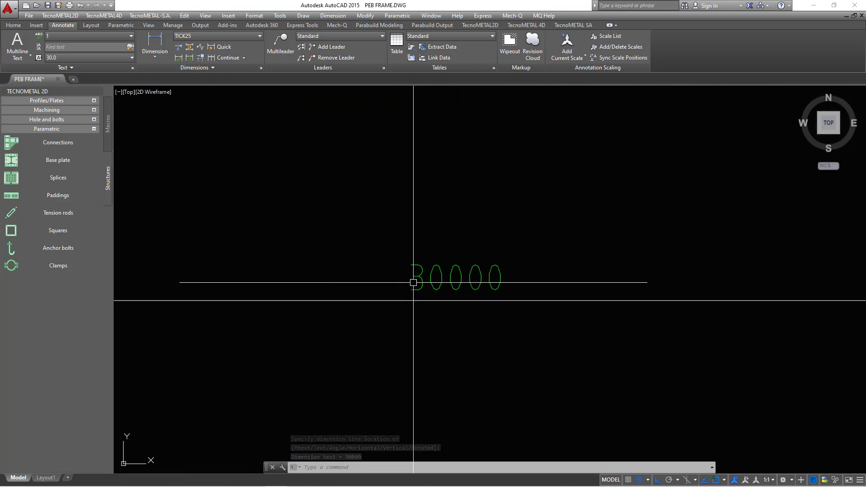
scroll(403, 295, down, 3)
scroll(411, 293, down, 3)
scroll(421, 291, up, 3)
scroll(445, 304, down, 8)
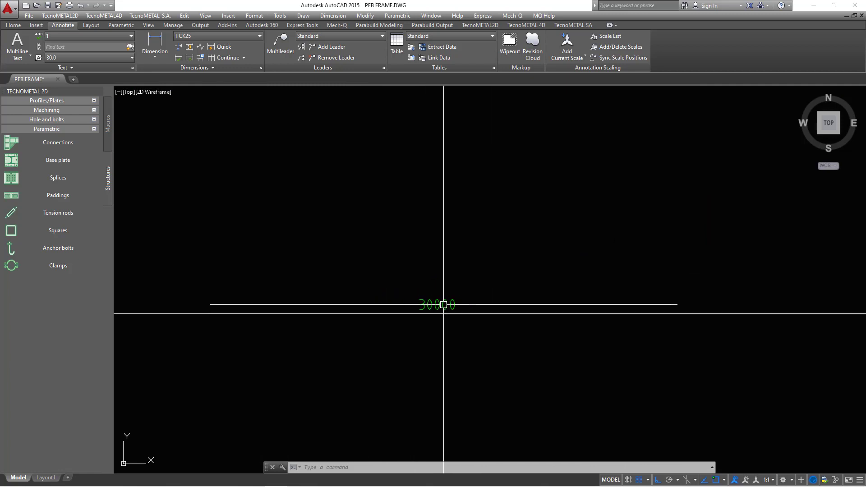
scroll(444, 299, down, 2)
scroll(448, 296, up, 2)
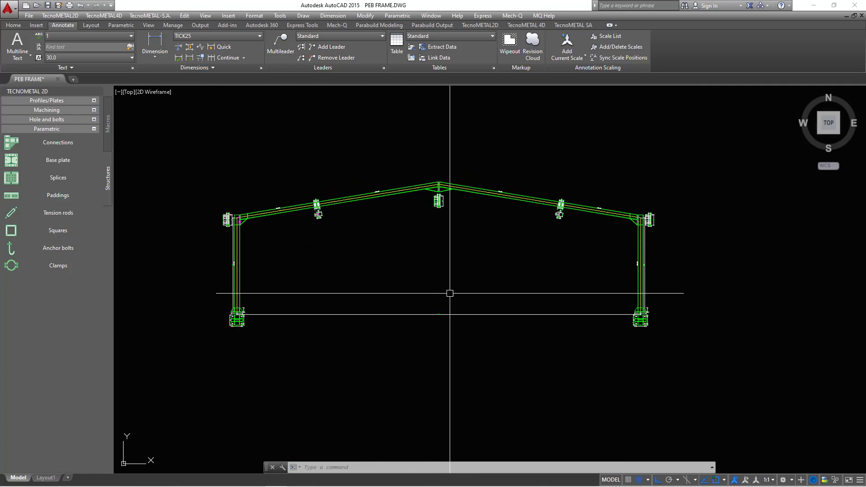
scroll(454, 178, up, 2)
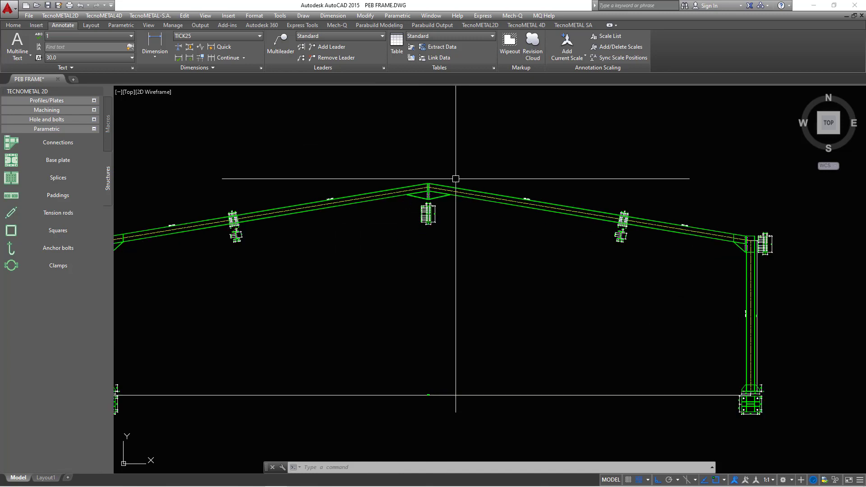
middle_drag(678, 282, 463, 261)
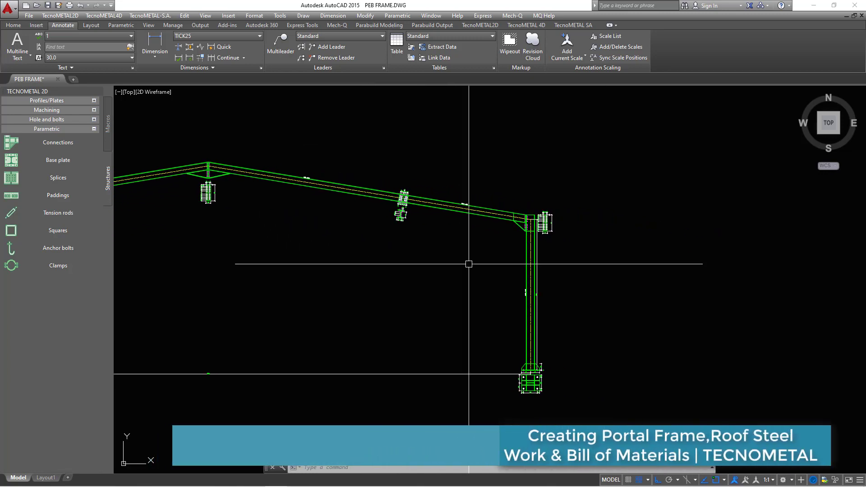
middle_drag(525, 283, 402, 293)
scroll(401, 294, up, 2)
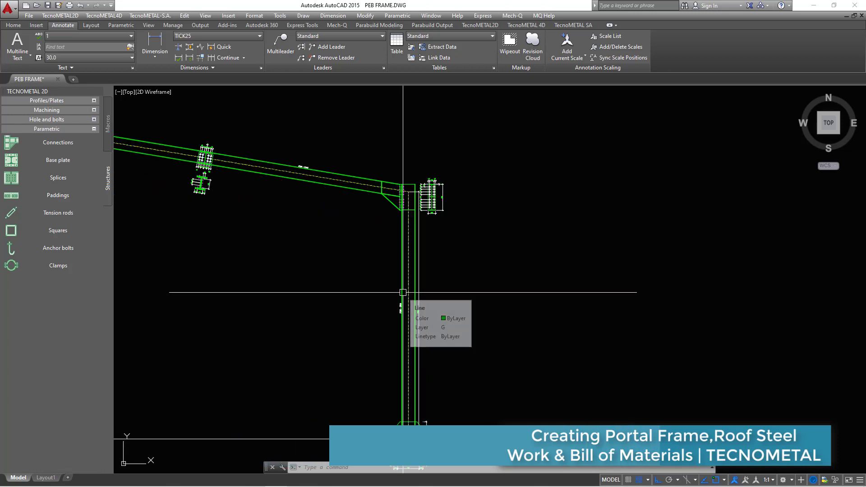
mouse_move(402, 292)
middle_down()
mouse_move(415, 295)
mouse_move(312, 293)
mouse_move(667, 310)
mouse_move(788, 326)
mouse_move(384, 325)
mouse_move(284, 315)
middle_up()
middle_drag(383, 323, 265, 313)
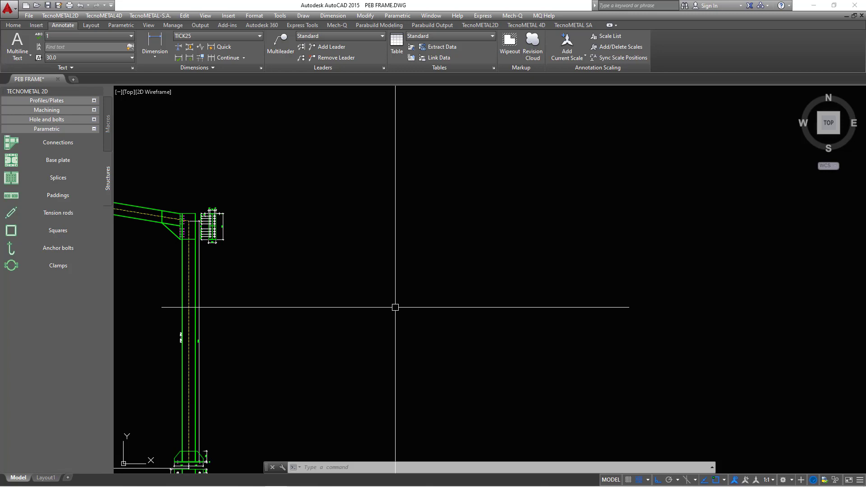
scroll(367, 267, down, 5)
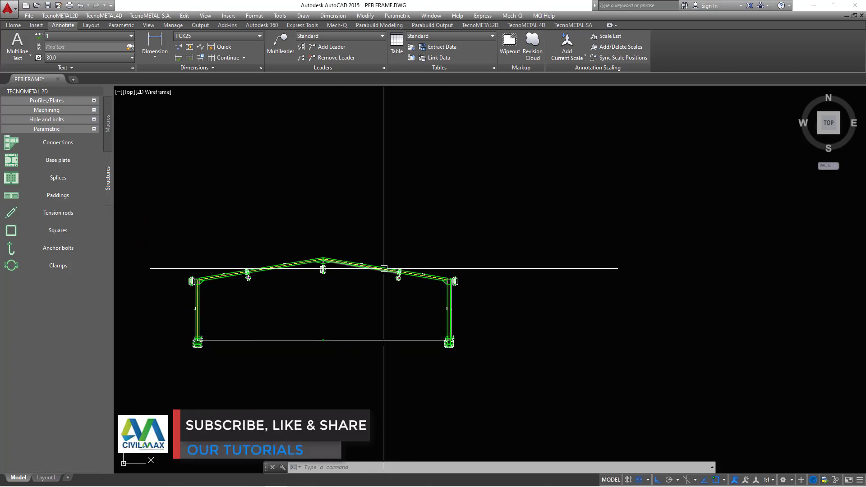
scroll(384, 269, up, 4)
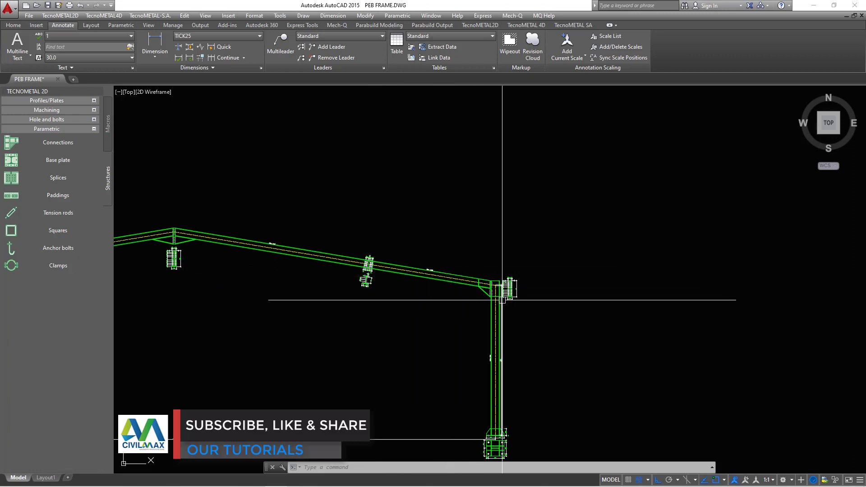
mouse_move(502, 299)
middle_down()
mouse_move(455, 271)
mouse_move(401, 282)
middle_up()
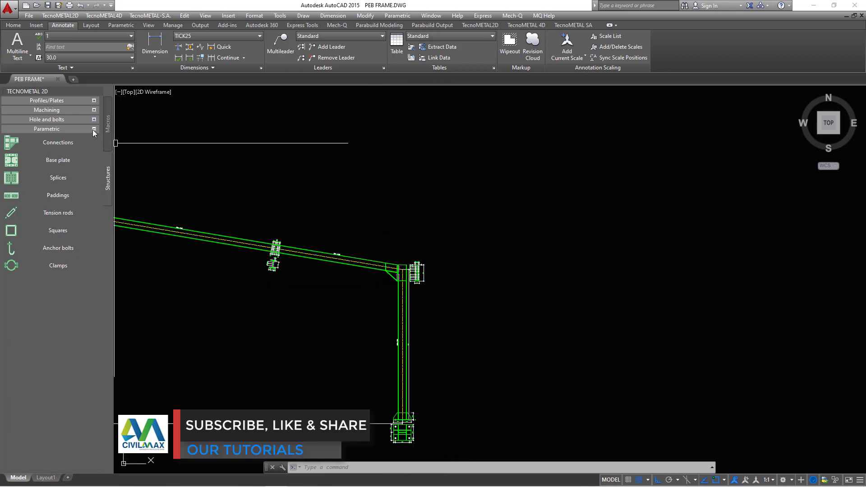
Step: Open the Purlins macro from the Various group in the TecnoMETAL2D Macro palette
click(94, 129)
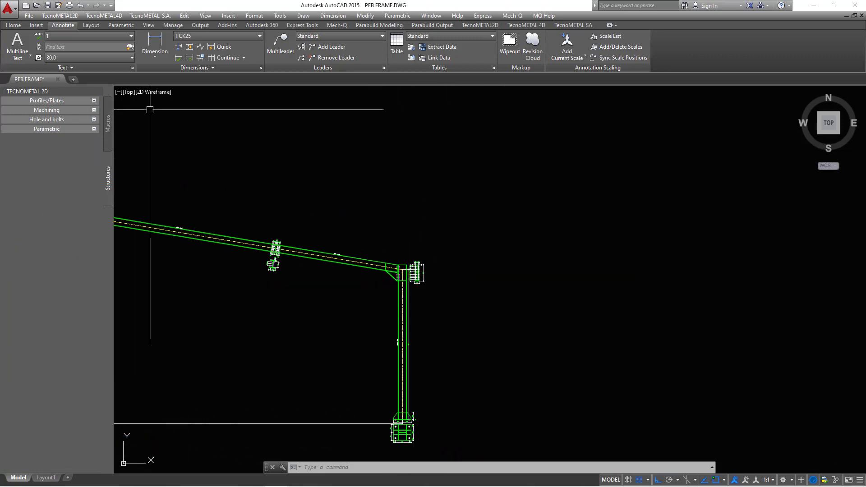
click(487, 27)
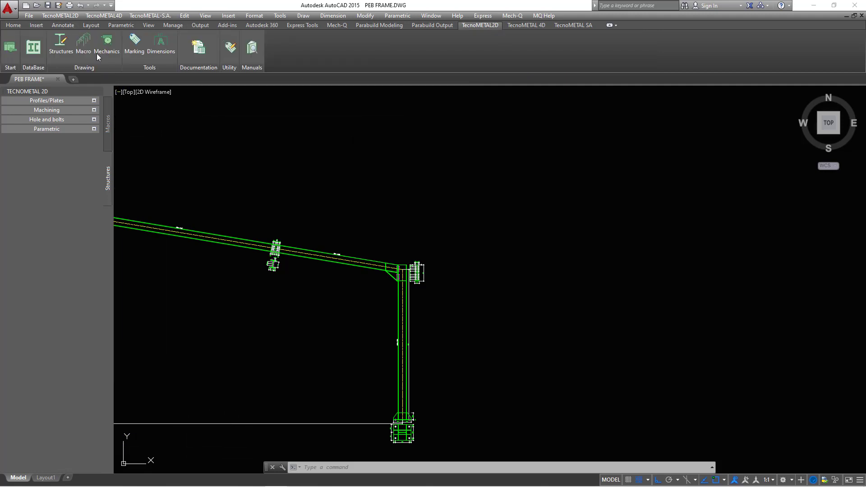
click(85, 48)
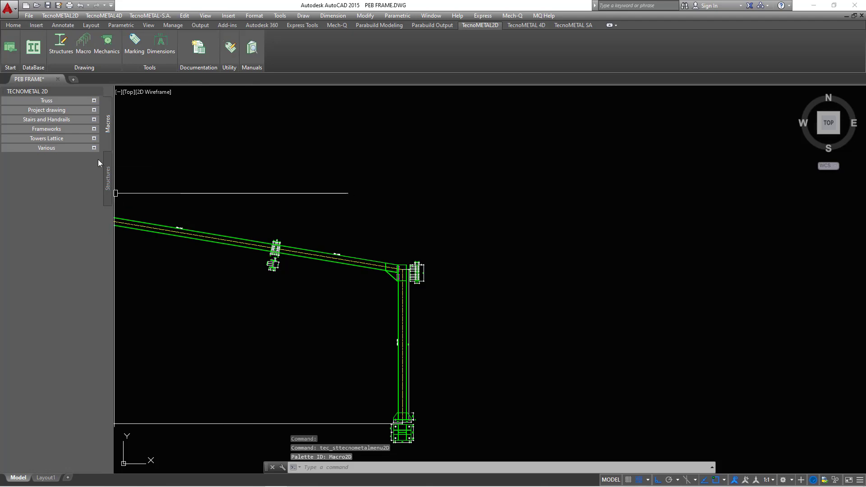
click(94, 147)
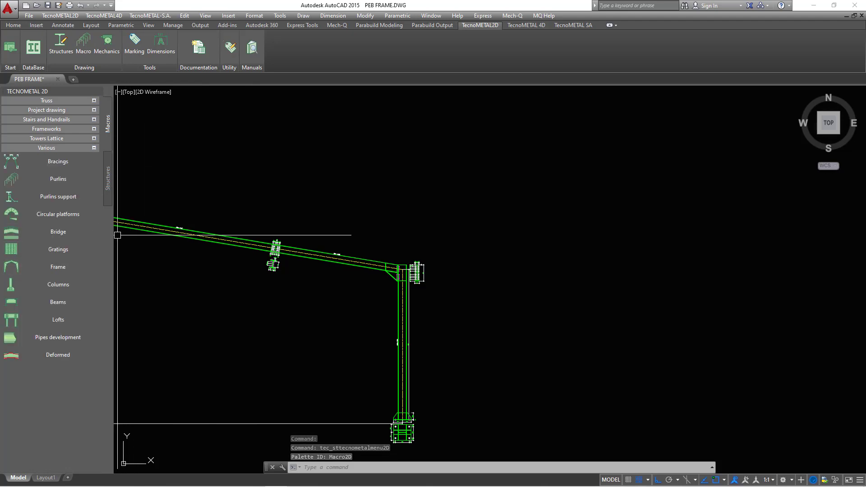
click(55, 179)
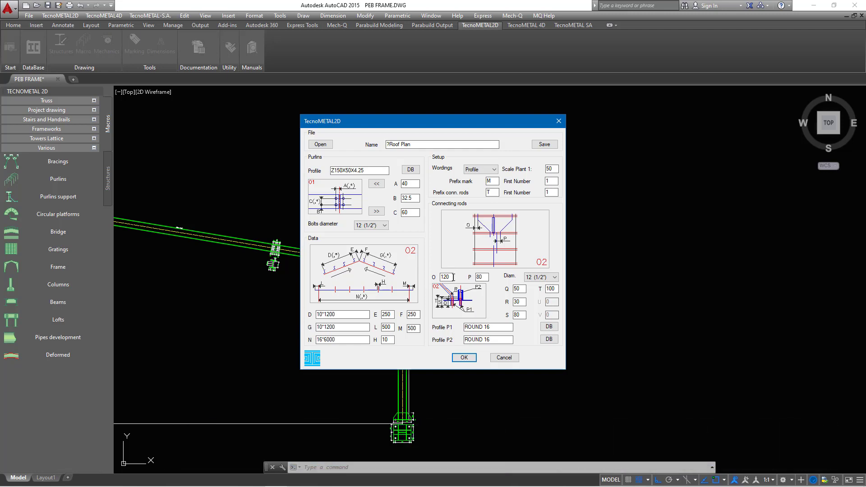
Step: Accept the Roof Plan purlin settings: Z150X50X4.25 purlins, bolt diameter 12, ROUND 16 rods
click(464, 357)
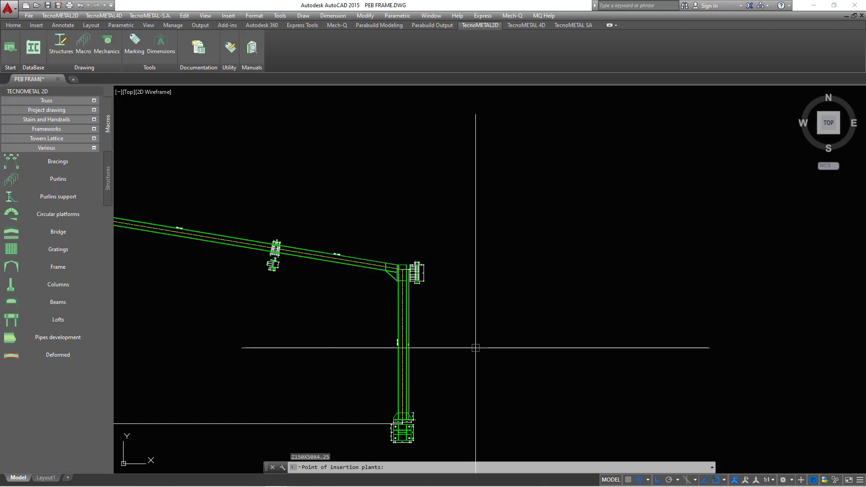
Step: Insert the roof purlin plan right of the frame with default rotation, then proceed to details
scroll(383, 298, down, 5)
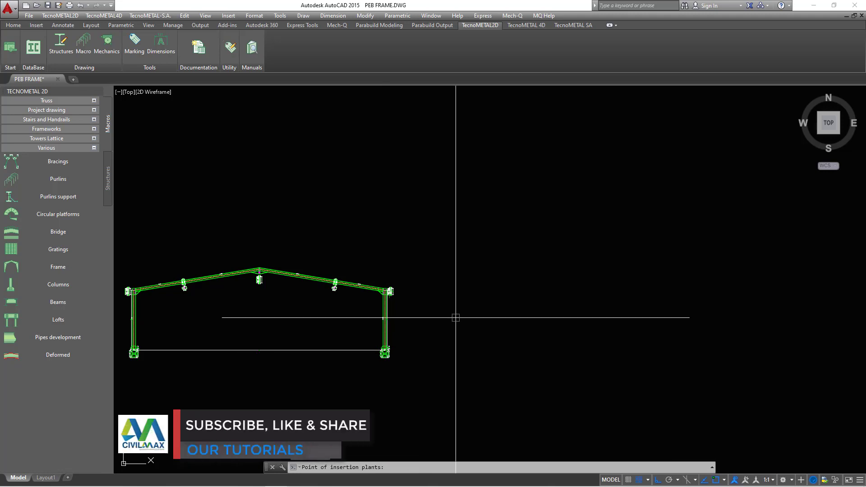
click(468, 294)
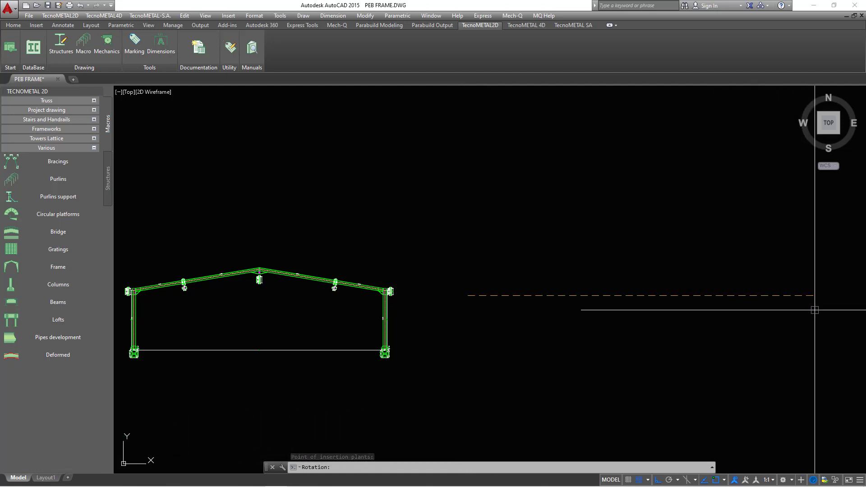
key(Return)
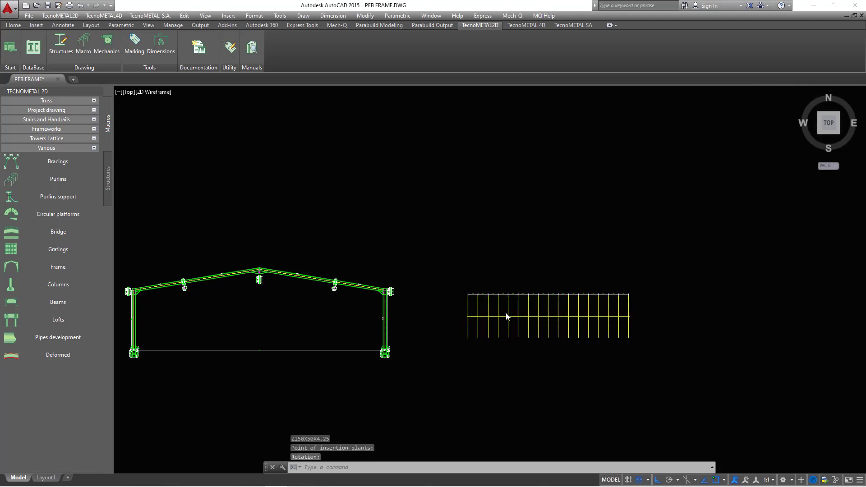
key(Return)
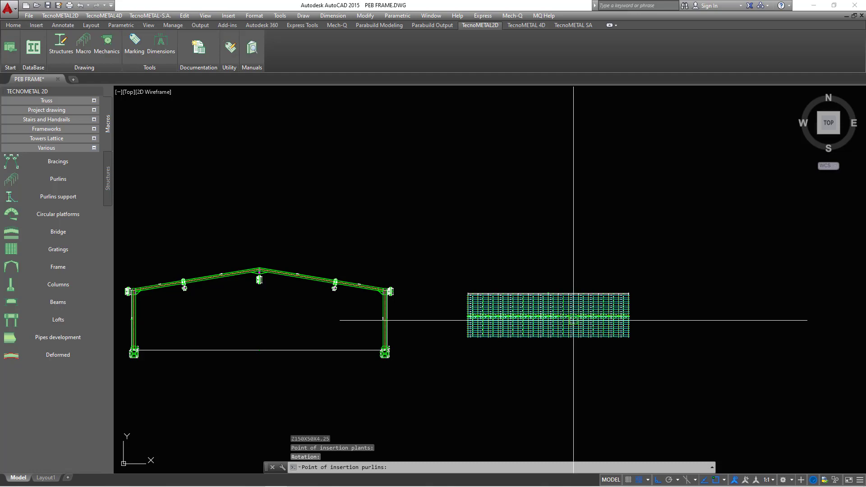
scroll(566, 321, up, 6)
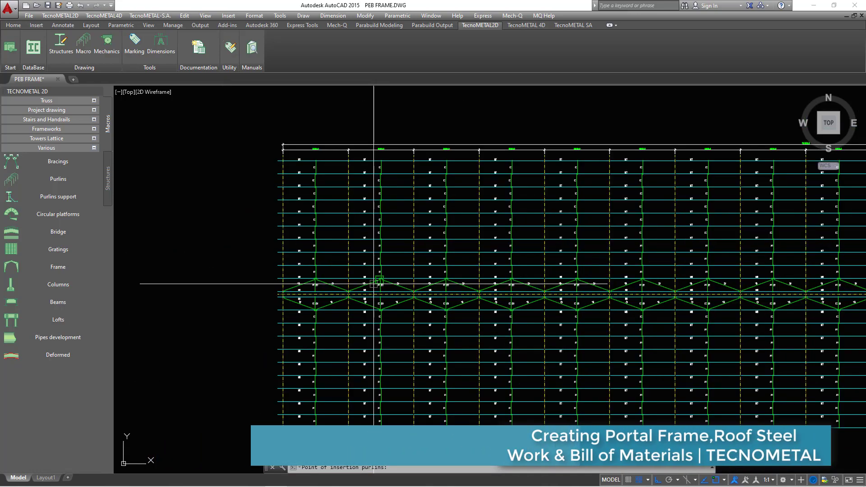
Step: Check the purlin plan, then set the purlin details' insertion point to its right
scroll(367, 270, up, 5)
scroll(518, 212, down, 5)
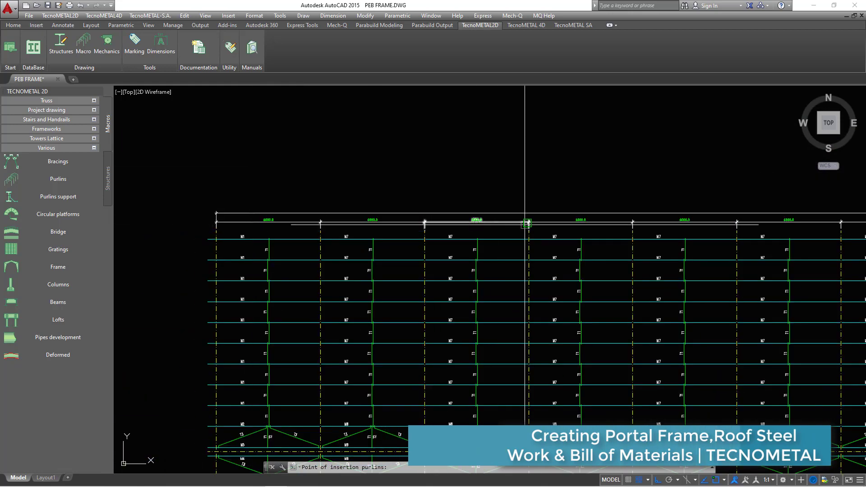
scroll(521, 221, up, 3)
scroll(350, 221, down, 2)
scroll(660, 236, up, 4)
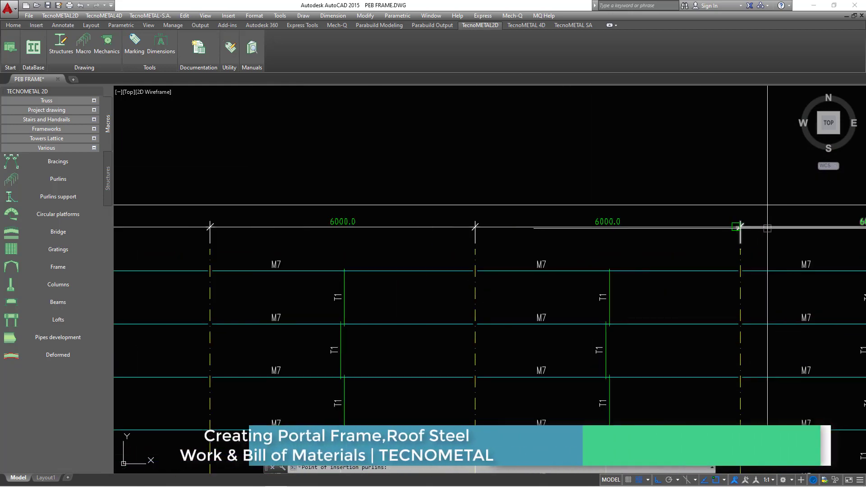
scroll(441, 241, down, 3)
scroll(806, 219, up, 4)
scroll(428, 243, down, 4)
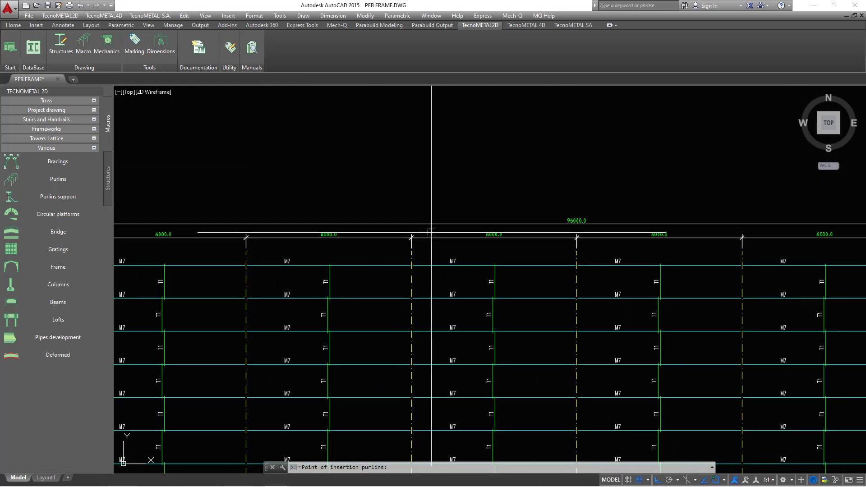
scroll(501, 265, up, 4)
scroll(550, 229, down, 3)
scroll(377, 213, down, 4)
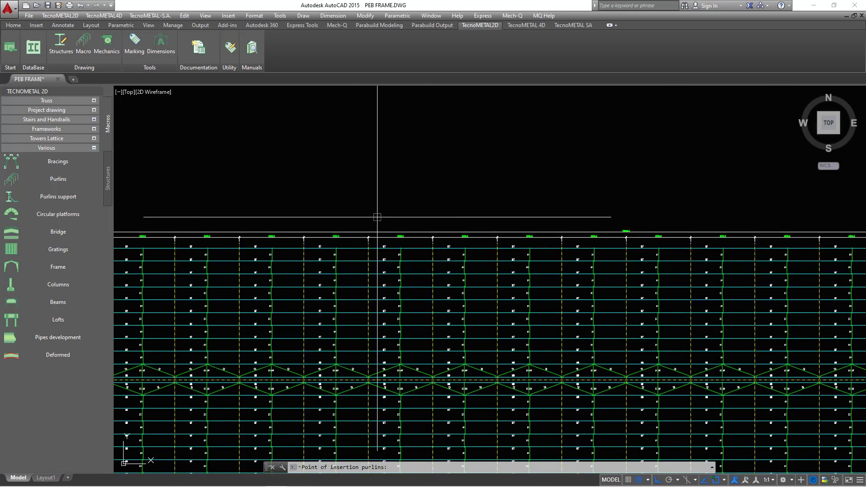
scroll(460, 235, up, 6)
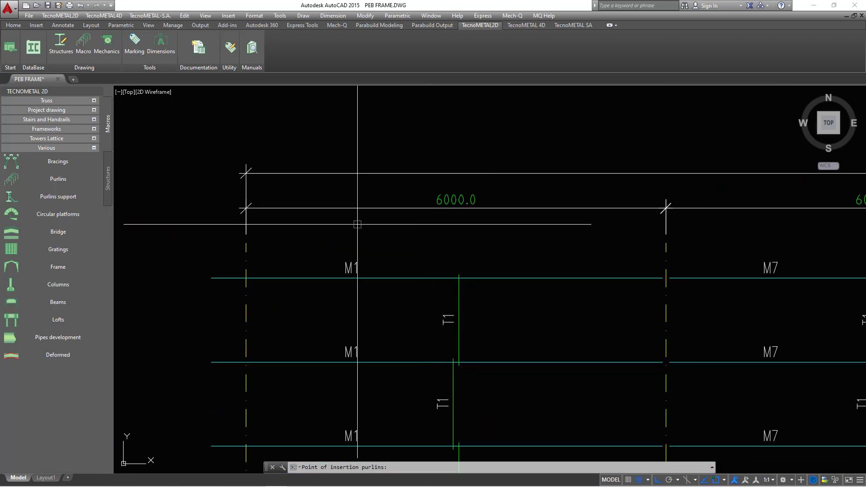
scroll(536, 222, down, 4)
scroll(398, 218, up, 2)
scroll(356, 218, down, 10)
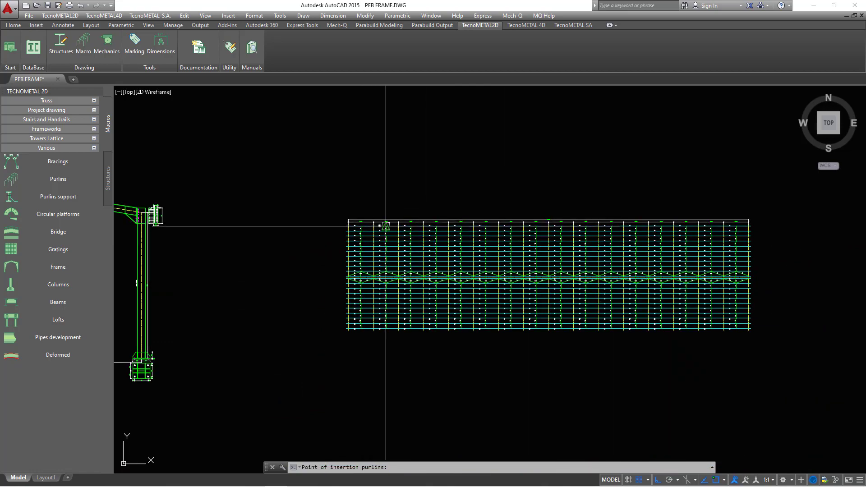
scroll(735, 225, up, 6)
scroll(719, 219, down, 3)
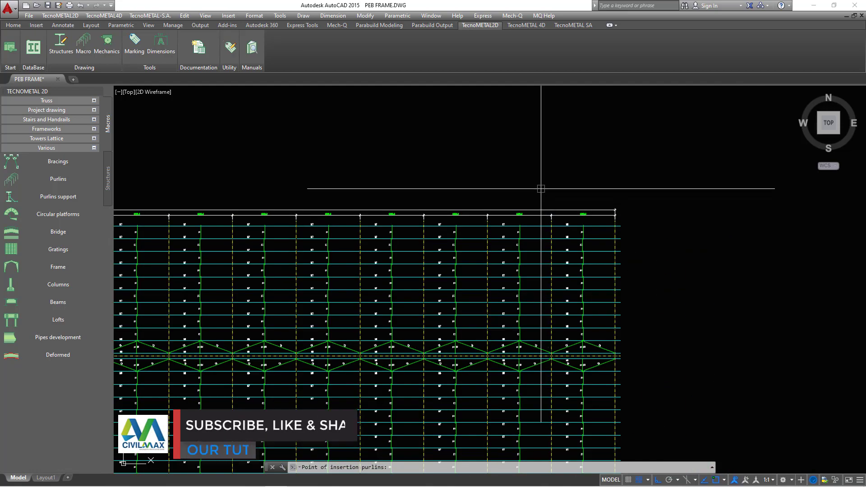
scroll(539, 315, up, 2)
scroll(493, 266, down, 4)
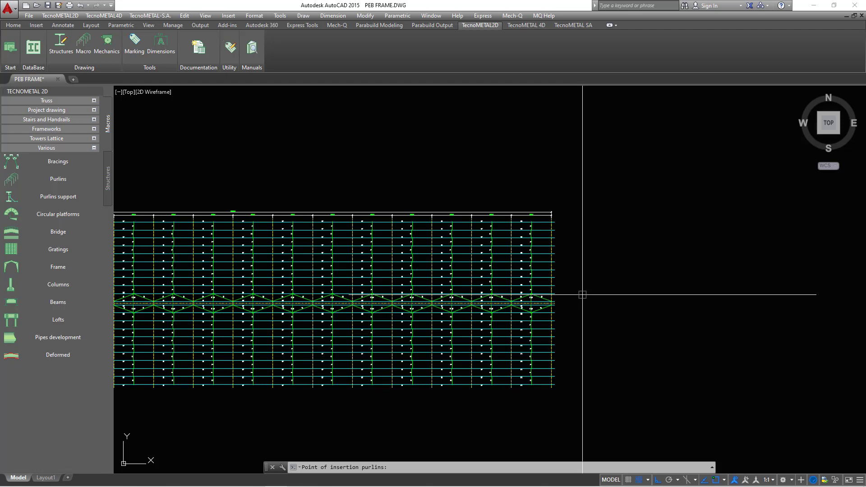
click(598, 225)
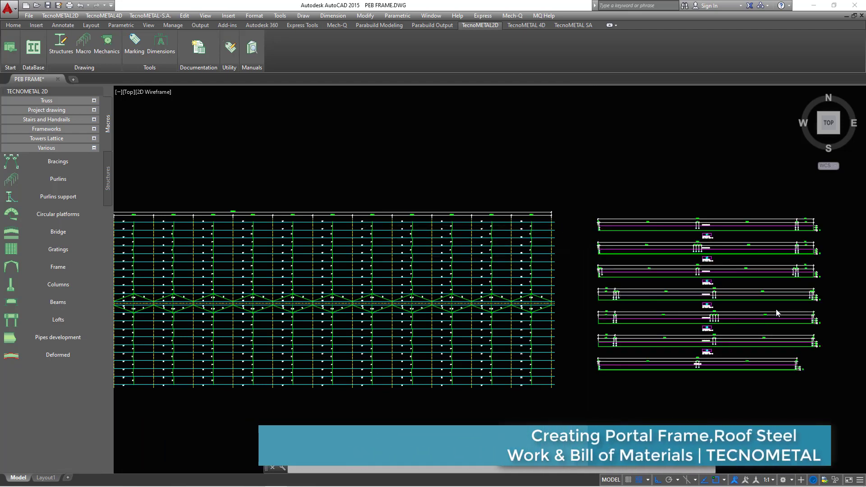
Step: Pan and zoom past the new purlin detail rows toward the empty area for tie-rod details
scroll(599, 240, down, 2)
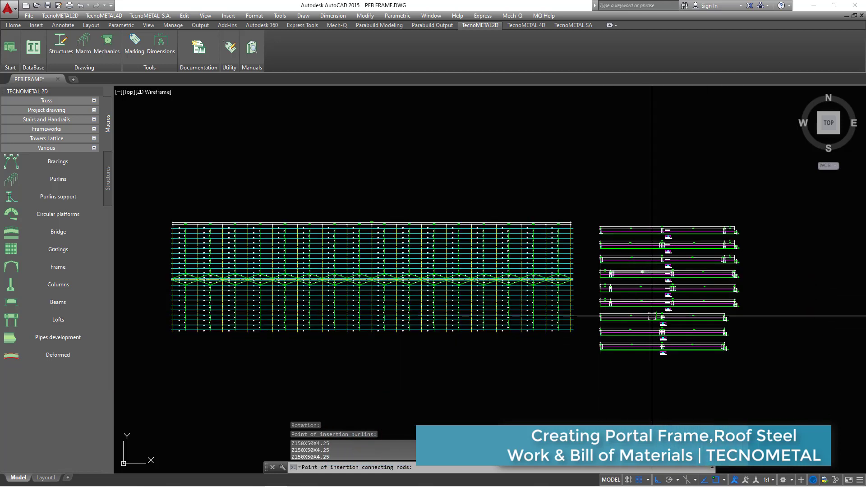
middle_drag(652, 315, 649, 247)
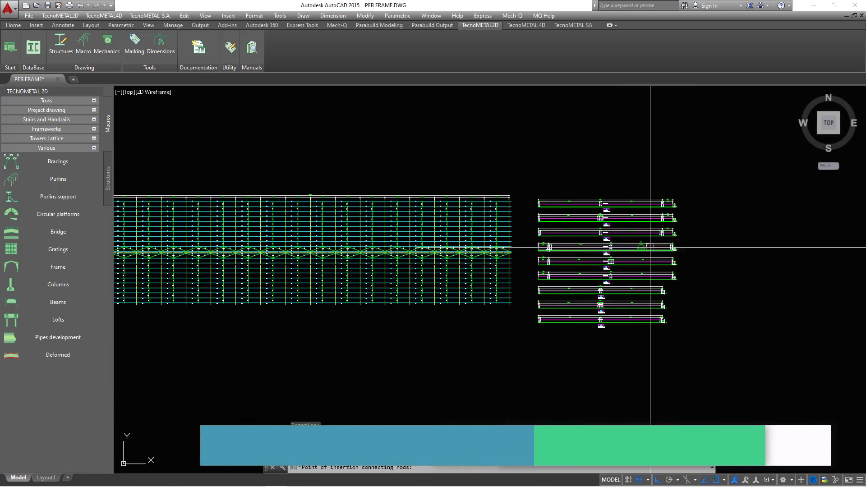
scroll(614, 261, down, 2)
scroll(706, 230, up, 2)
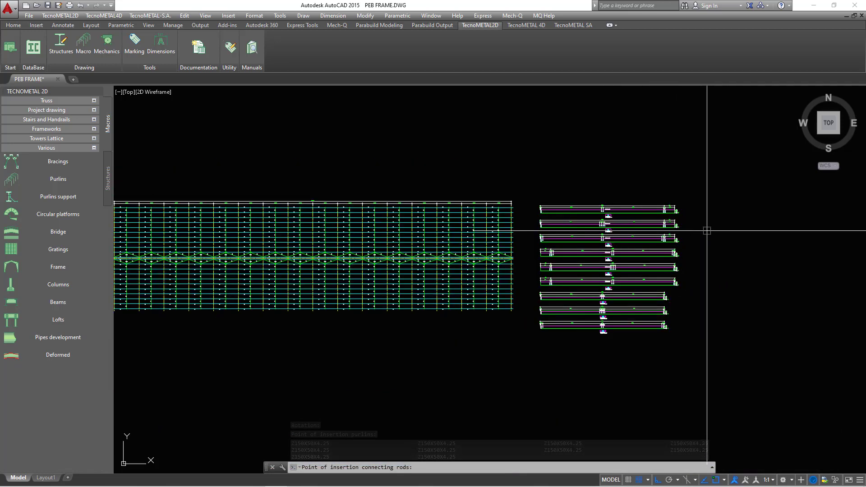
scroll(706, 230, up, 1)
scroll(709, 217, up, 2)
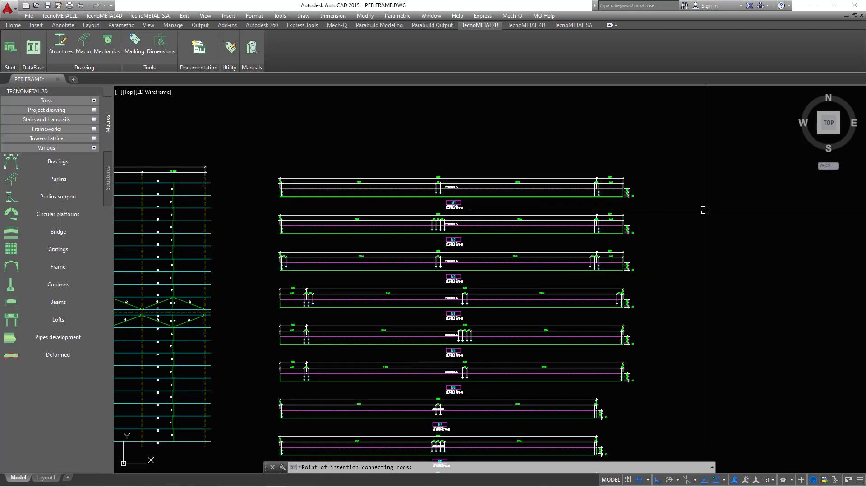
scroll(692, 263, up, 8)
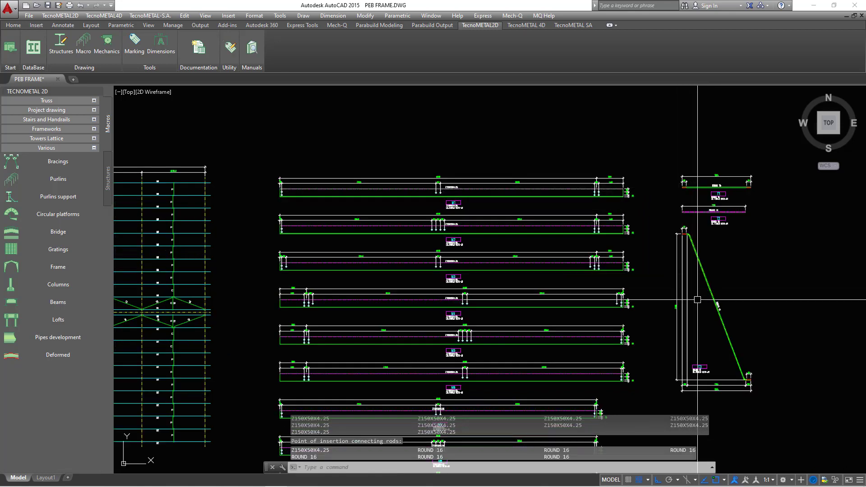
scroll(586, 180, down, 5)
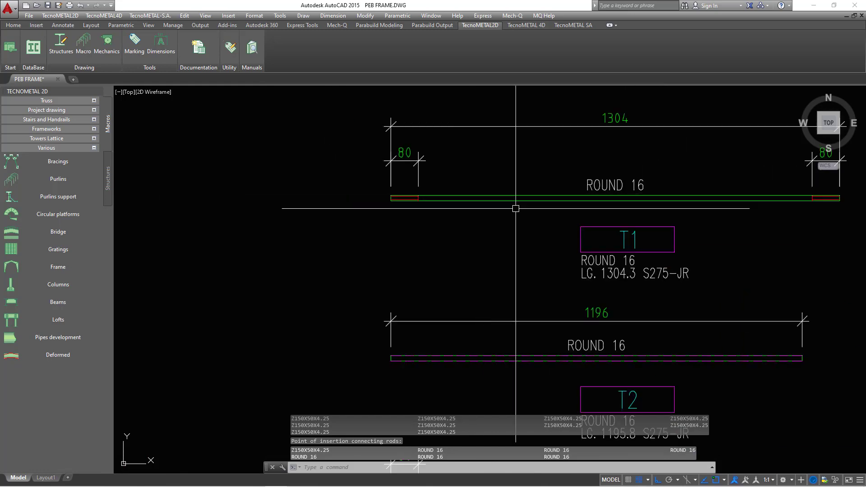
scroll(622, 193, up, 3)
scroll(386, 245, down, 4)
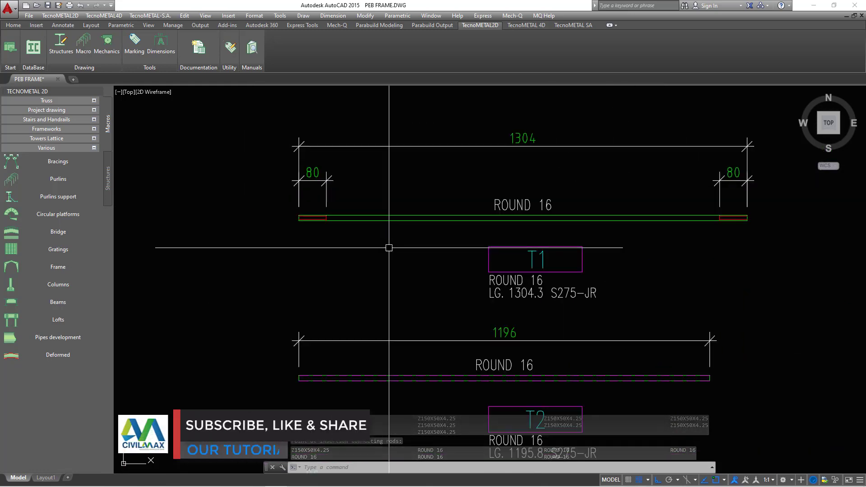
scroll(379, 272, up, 4)
scroll(379, 272, down, 5)
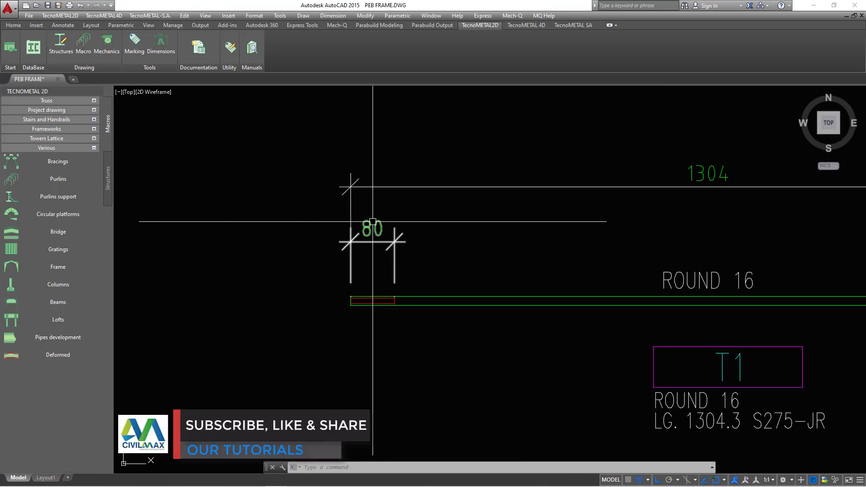
scroll(493, 284, up, 3)
scroll(493, 284, down, 4)
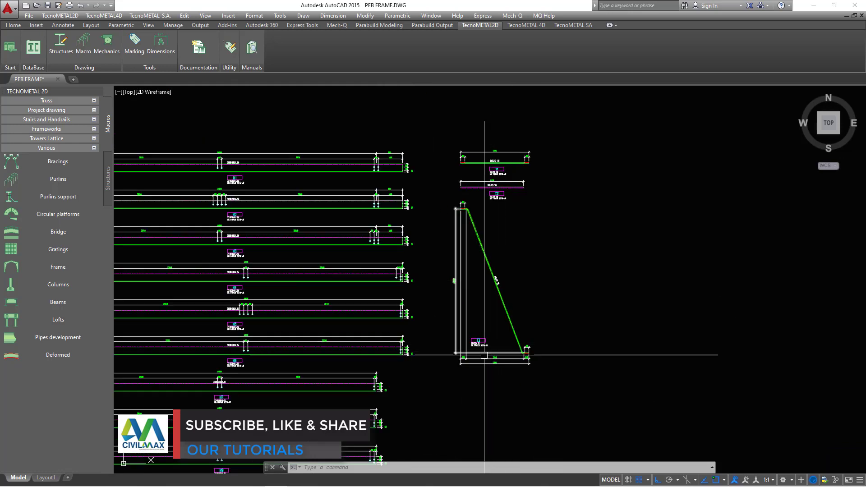
scroll(482, 357, up, 6)
scroll(672, 348, up, 4)
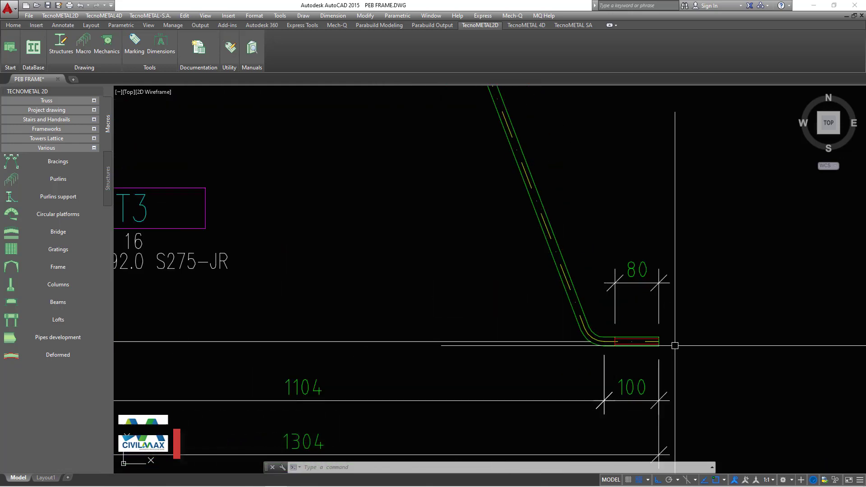
scroll(672, 346, down, 2)
scroll(672, 346, down, 6)
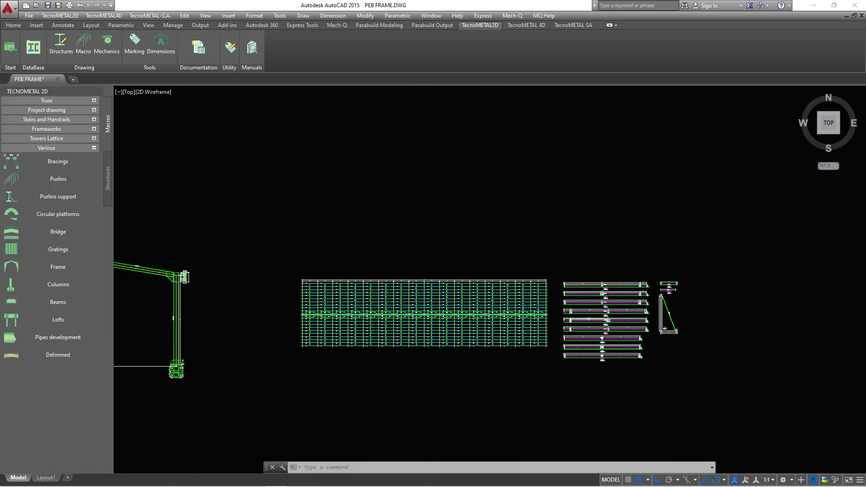
scroll(476, 187, up, 2)
scroll(448, 257, up, 3)
scroll(375, 241, up, 2)
scroll(277, 246, up, 2)
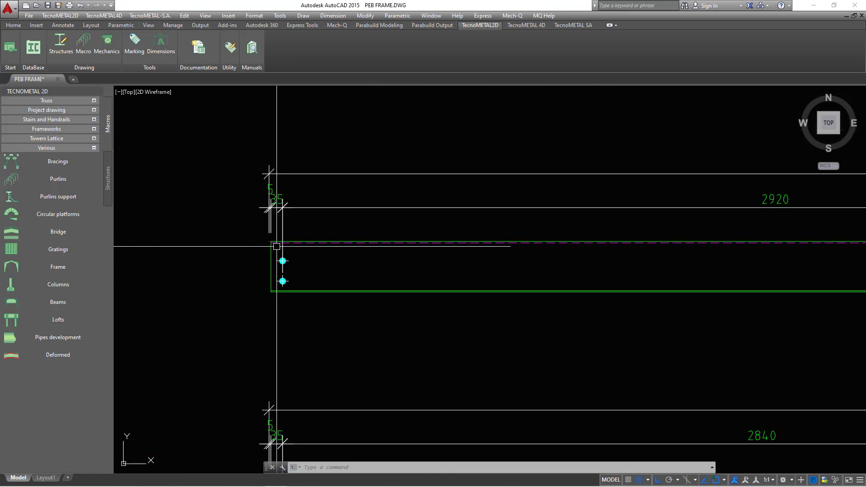
scroll(276, 246, down, 2)
middle_drag(647, 271, 417, 280)
scroll(645, 271, up, 2)
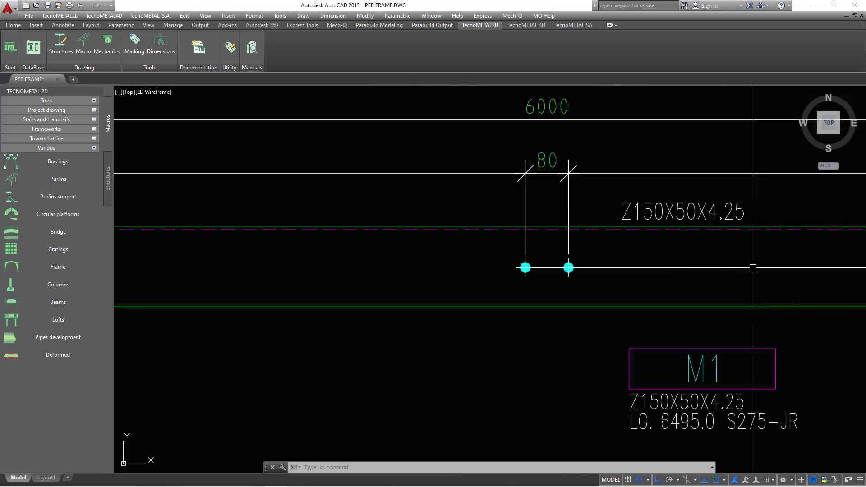
middle_drag(751, 267, 544, 311)
scroll(550, 329, down, 2)
scroll(576, 315, up, 2)
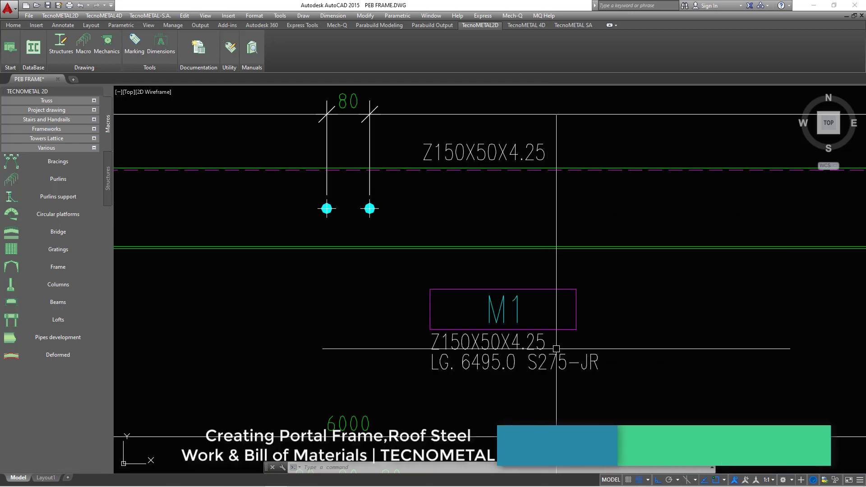
scroll(653, 267, down, 4)
scroll(701, 264, up, 2)
scroll(581, 252, down, 5)
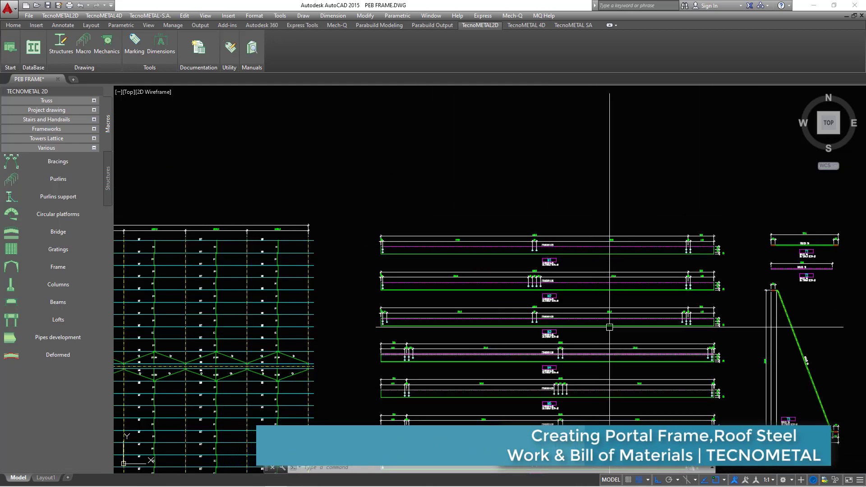
scroll(560, 265, down, 2)
scroll(519, 284, up, 6)
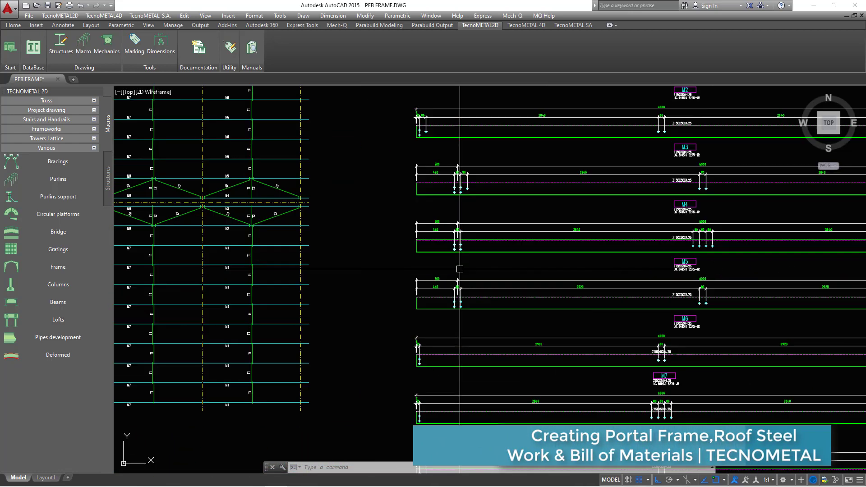
scroll(474, 279, down, 5)
scroll(551, 348, up, 6)
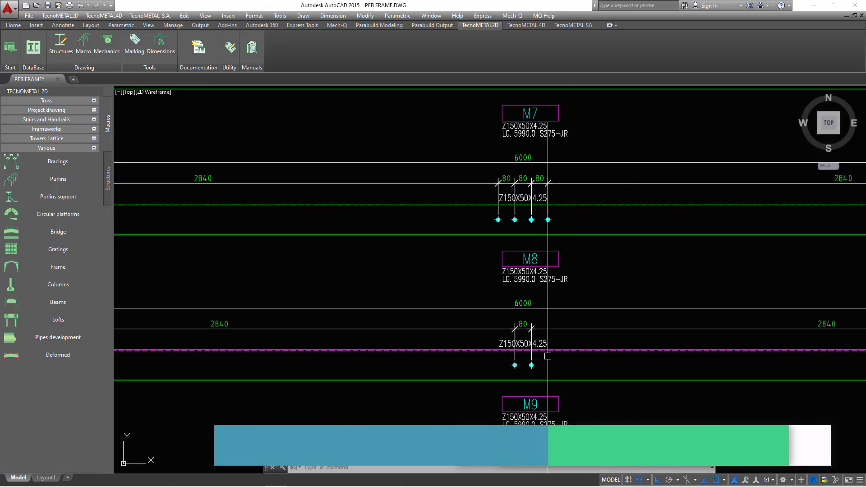
scroll(593, 305, down, 4)
scroll(467, 303, up, 5)
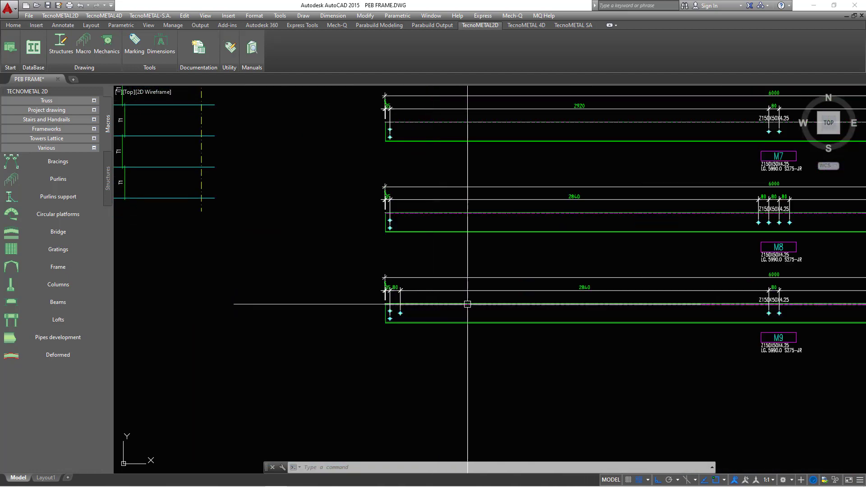
scroll(548, 304, down, 4)
scroll(527, 308, up, 6)
Step: Erase the portal frame drawing using a crossing selection
scroll(527, 307, down, 6)
scroll(631, 296, up, 1)
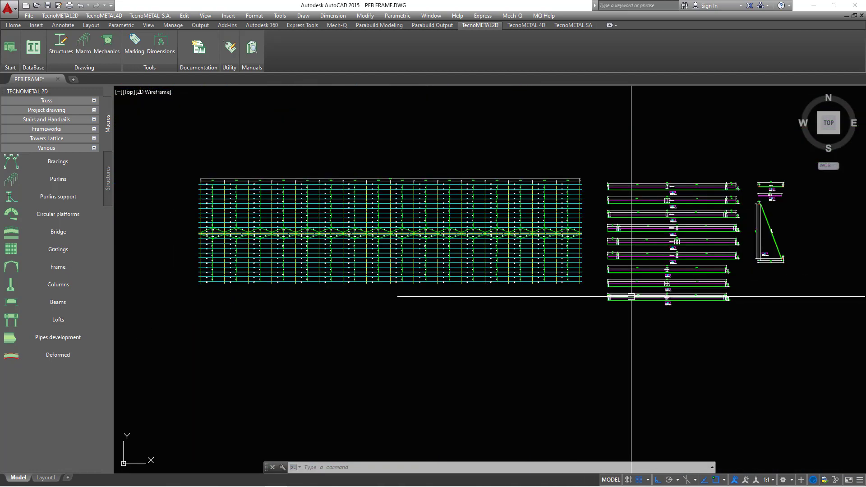
scroll(521, 271, down, 7)
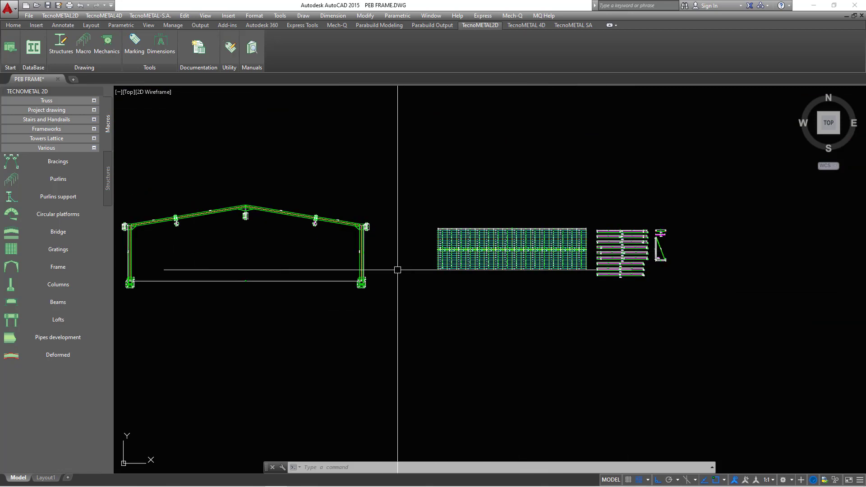
scroll(559, 257, up, 3)
click(556, 183)
click(219, 322)
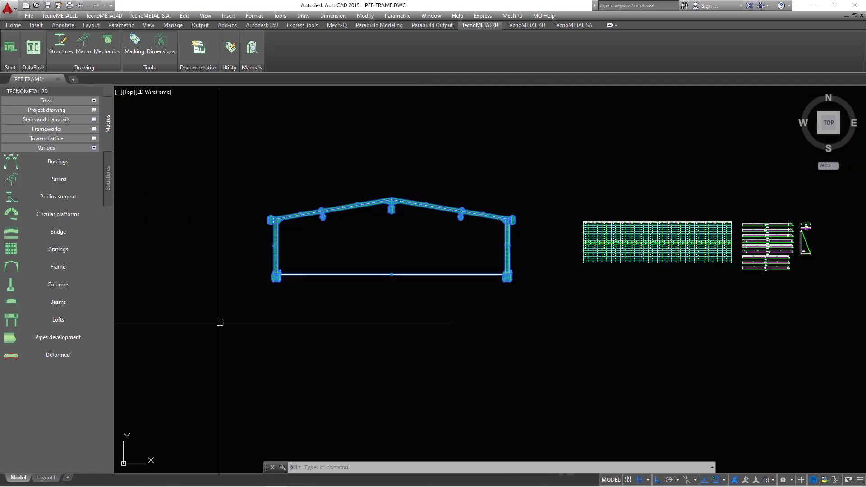
key(Delete)
Step: Pan over the detail drawings and collapse the Various tool group
scroll(770, 239, up, 4)
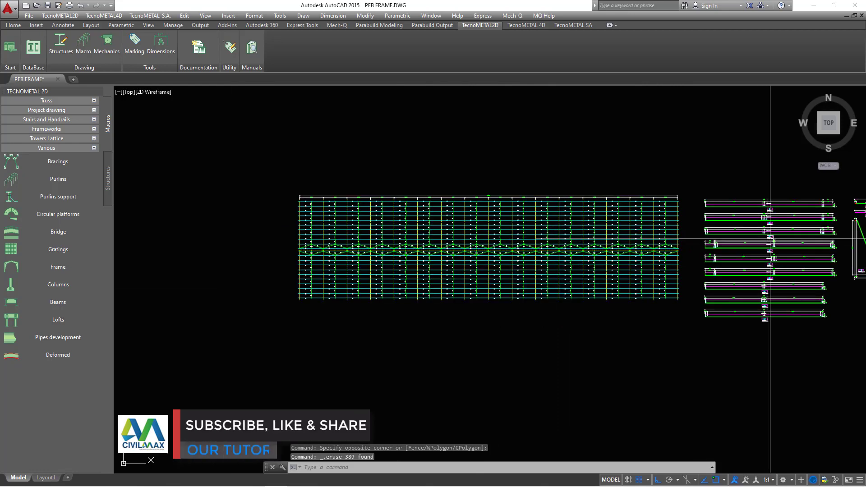
middle_drag(724, 252, 618, 256)
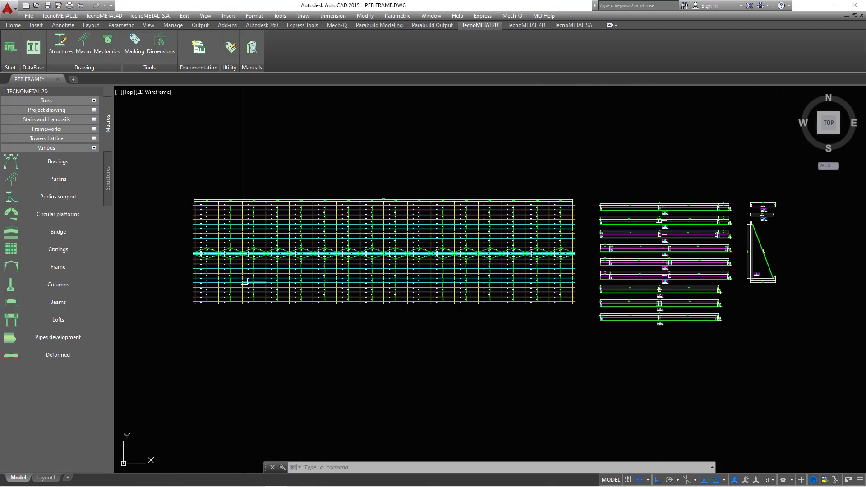
click(94, 148)
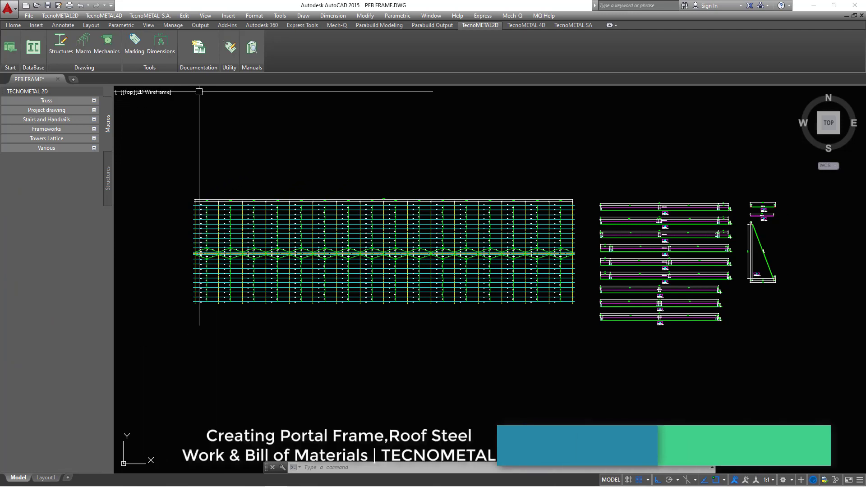
Step: Set up a type F single-drawing bill-of-materials list in Kg from Documentation > Lists
click(200, 52)
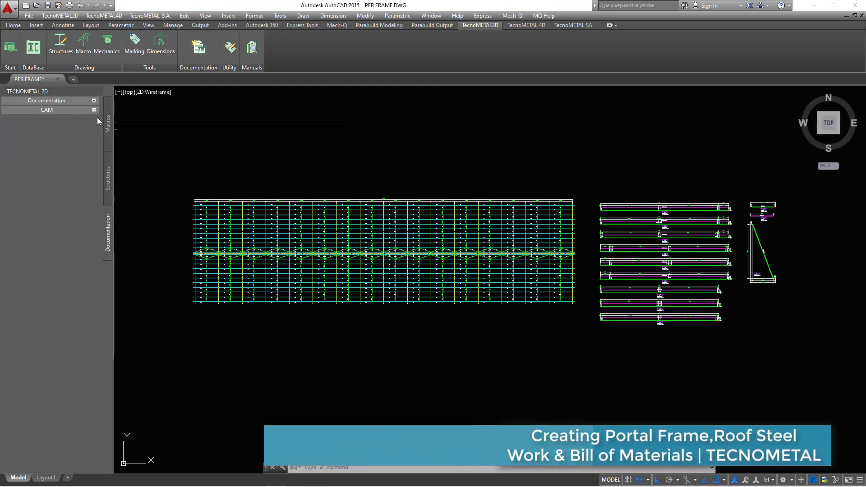
click(94, 100)
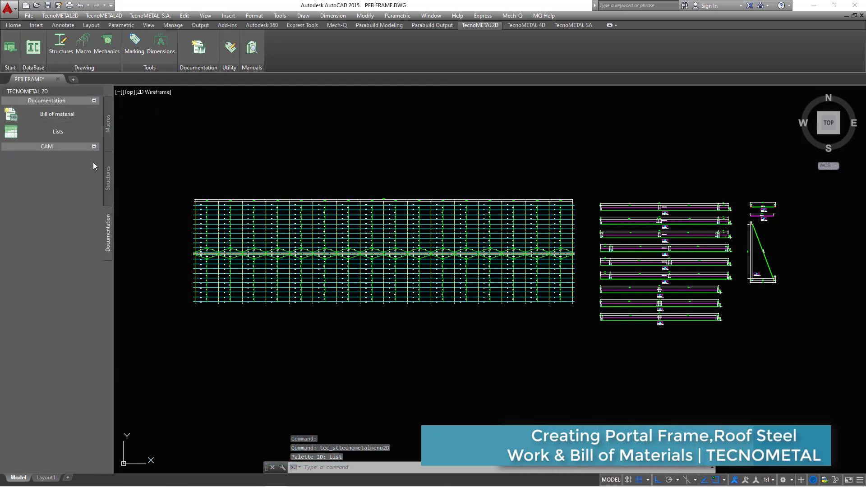
click(63, 131)
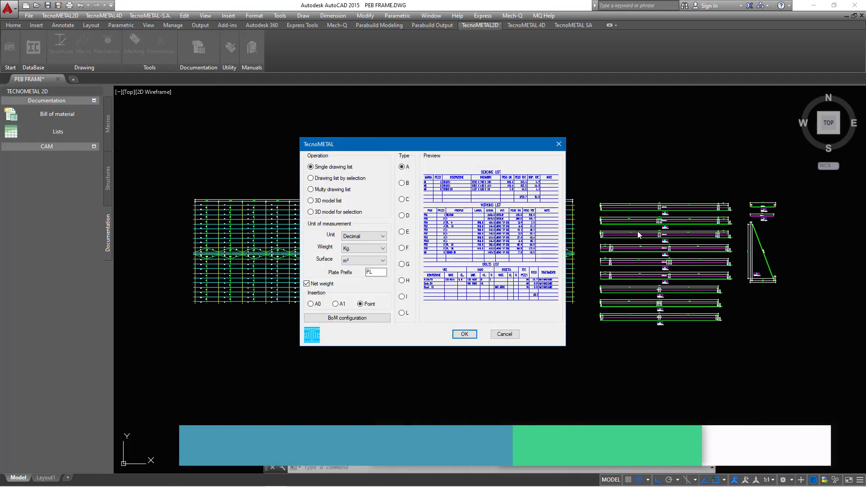
click(401, 248)
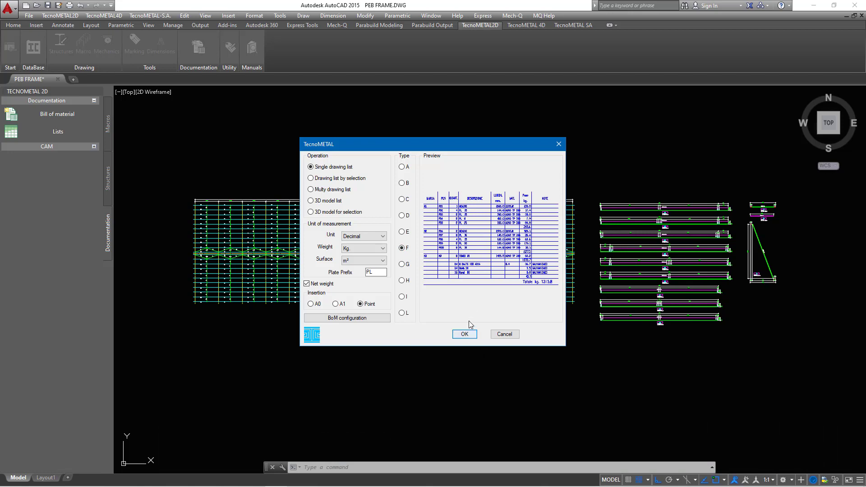
click(464, 334)
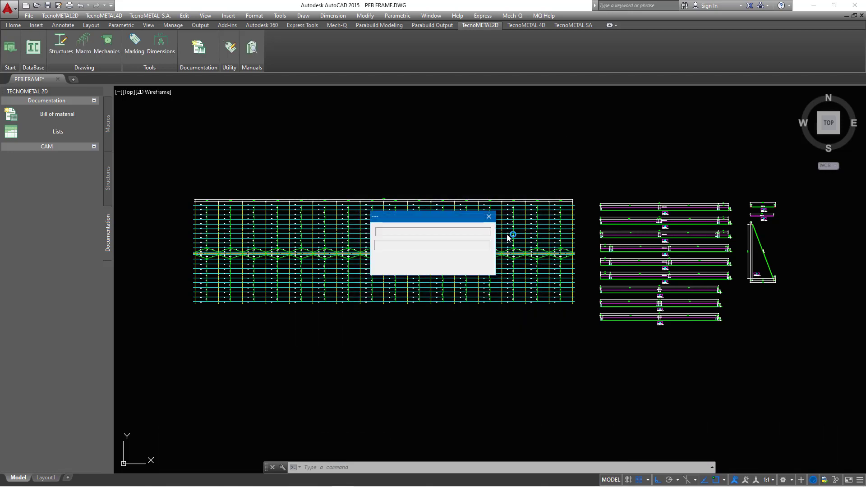
Step: Place the BOM table for M1–M9 and T1–T3, totalling 17820.8 kg, in model space
key(Return)
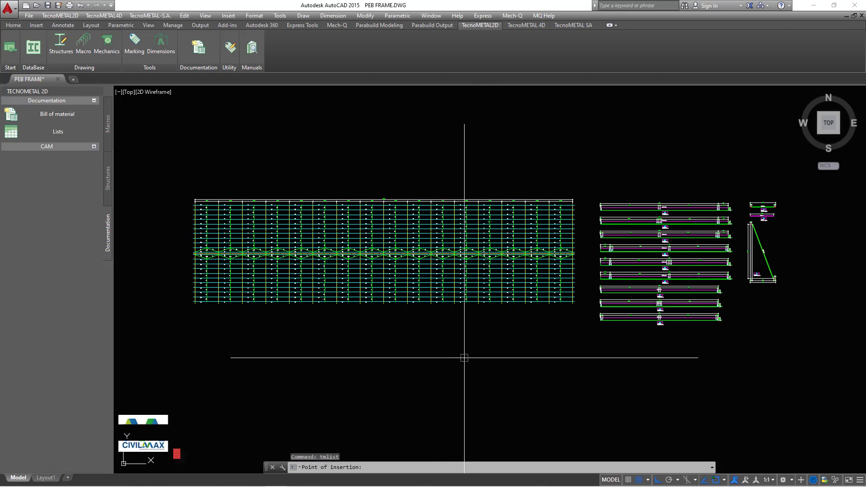
scroll(456, 184, down, 4)
scroll(499, 185, up, 5)
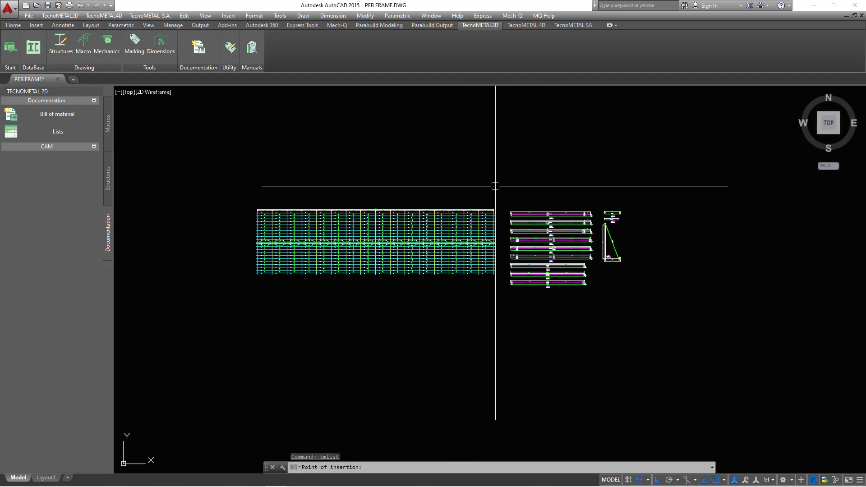
click(485, 178)
scroll(480, 175, up, 4)
scroll(479, 175, up, 6)
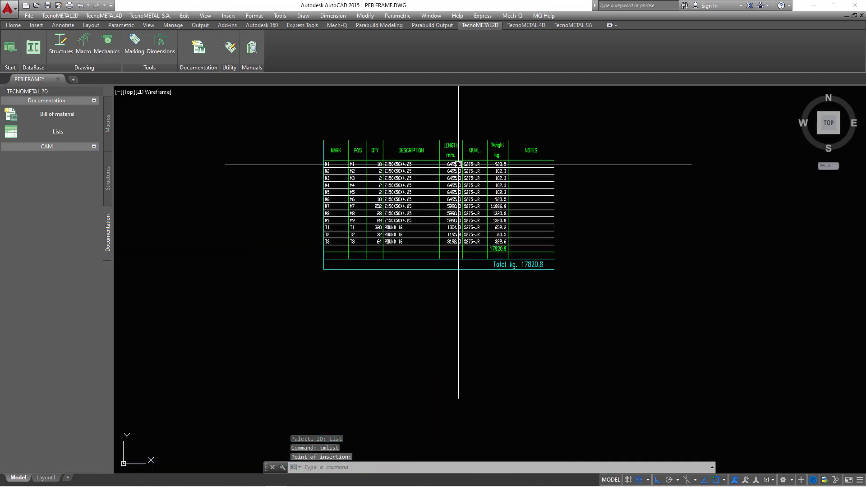
scroll(306, 255, up, 2)
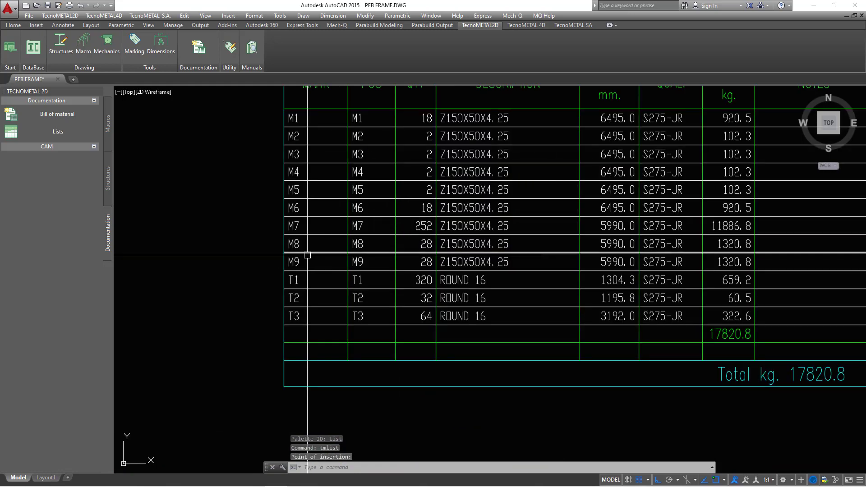
scroll(344, 286, down, 2)
scroll(639, 349, up, 2)
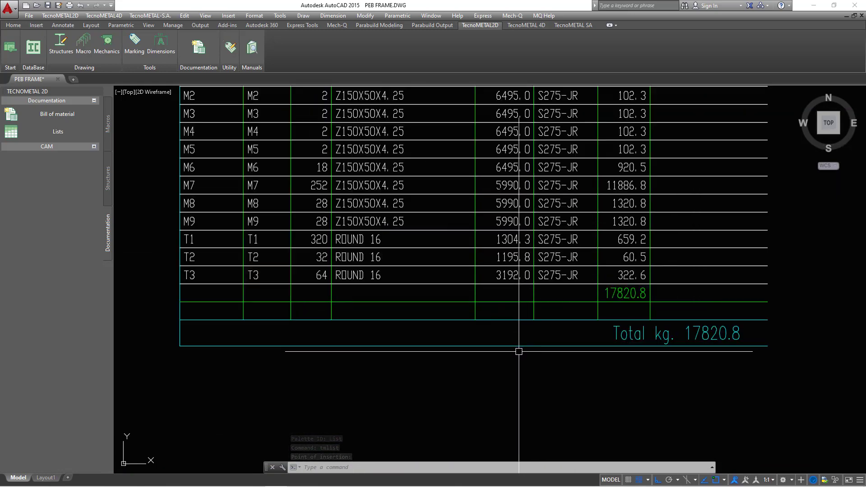
click(437, 378)
Step: Copy the bill-of-materials table once to a new spot with Copy Selection
right_click(437, 378)
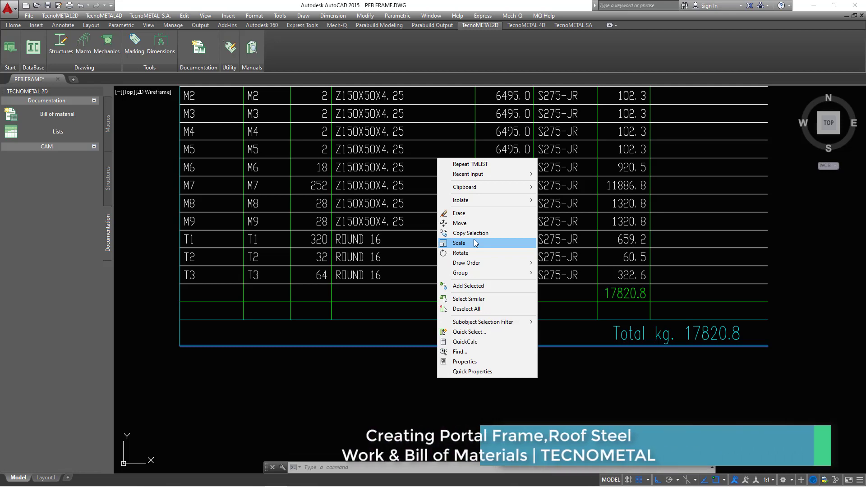
click(469, 233)
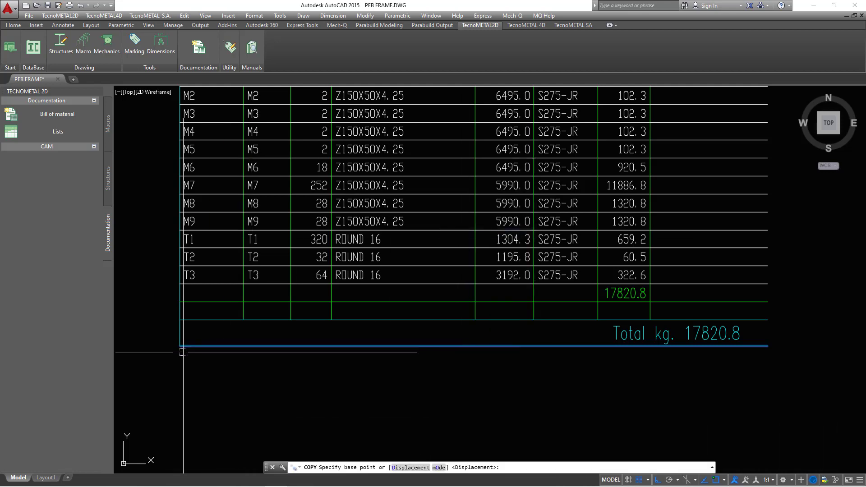
scroll(414, 367, down, 4)
scroll(332, 235, up, 2)
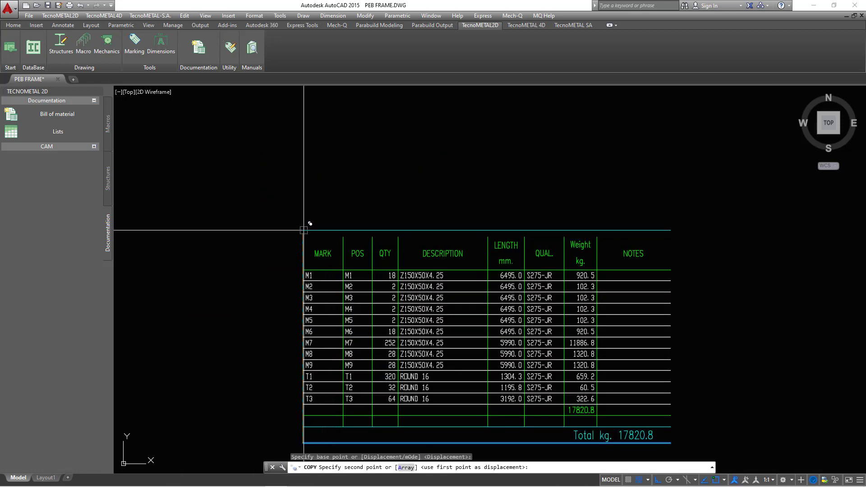
scroll(301, 231, up, 8)
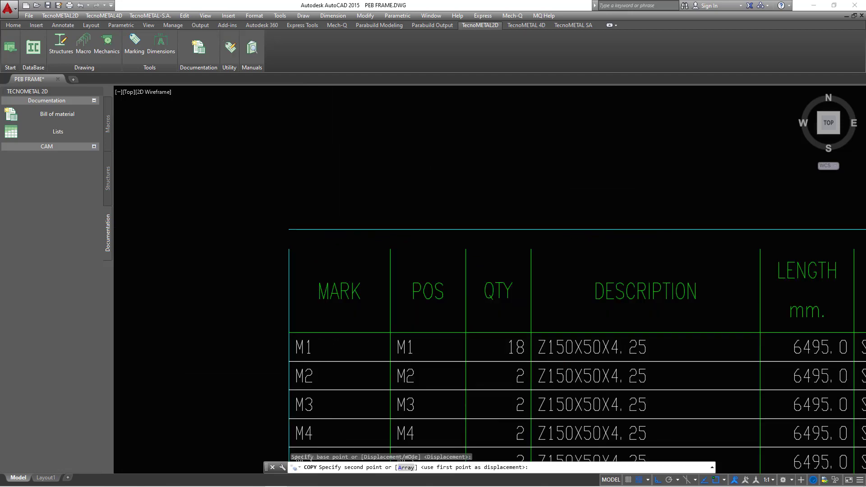
click(303, 270)
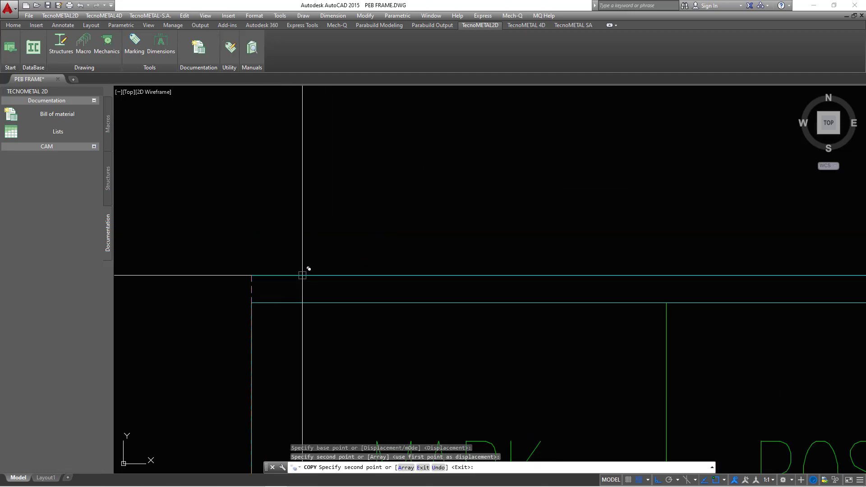
scroll(369, 223, down, 2)
right_click(382, 221)
click(397, 225)
scroll(531, 242, down, 4)
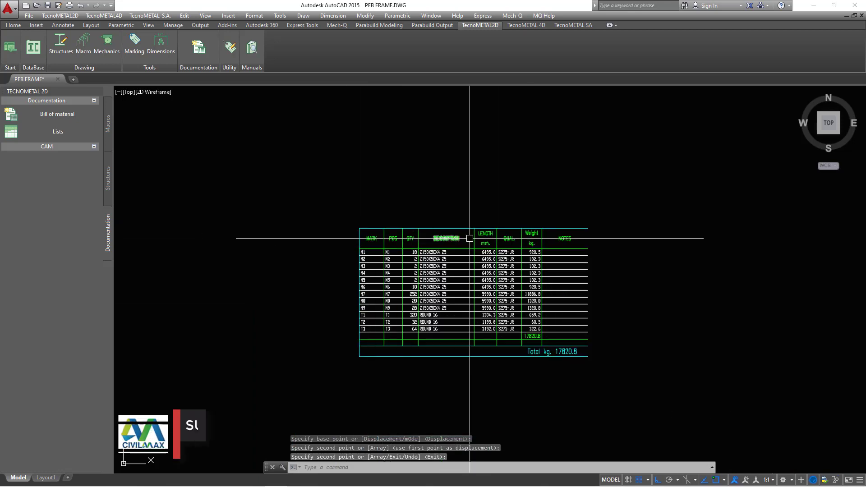
scroll(550, 243, up, 2)
scroll(253, 242, up, 4)
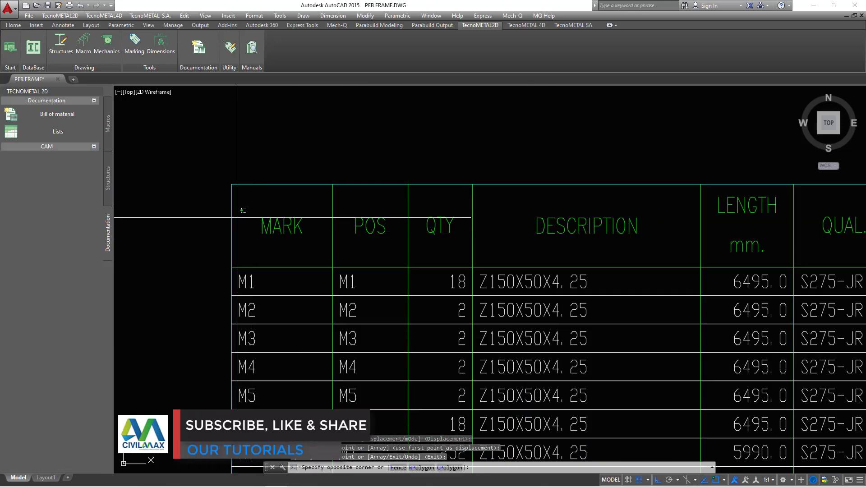
Step: Start a second copy of the table, using its top-left corner as base point
click(186, 218)
right_click(187, 218)
click(228, 293)
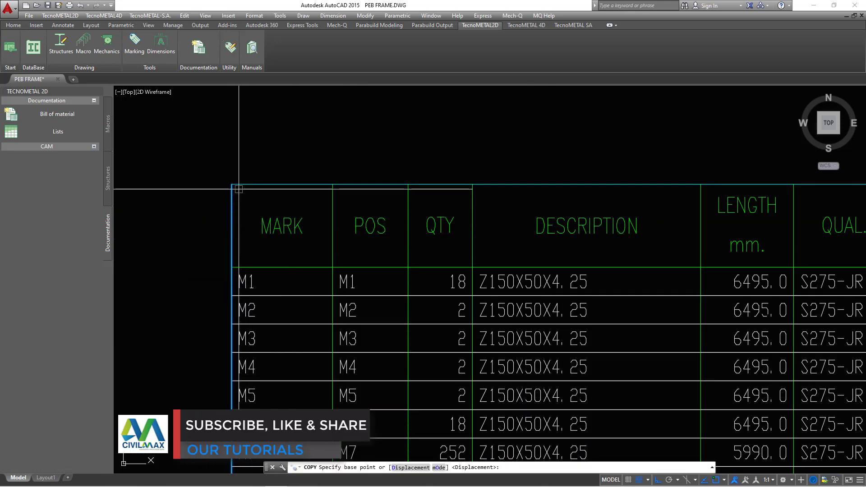
click(231, 184)
scroll(231, 185, down, 4)
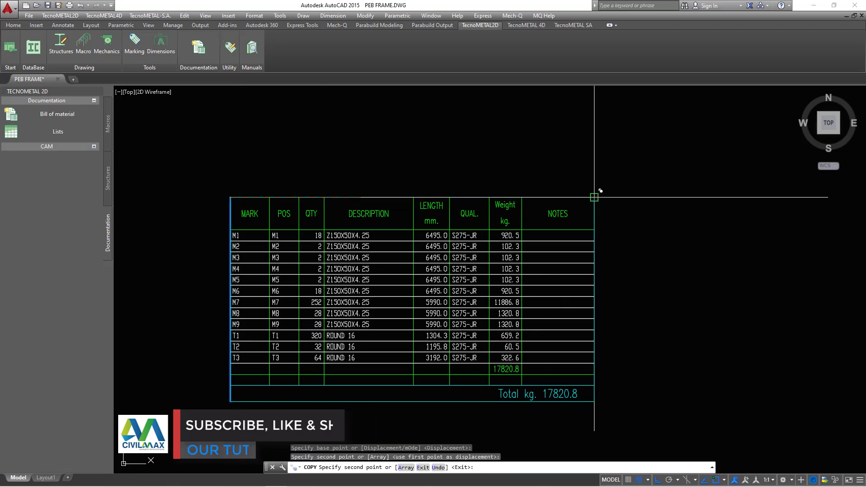
scroll(597, 220, down, 4)
scroll(580, 231, up, 2)
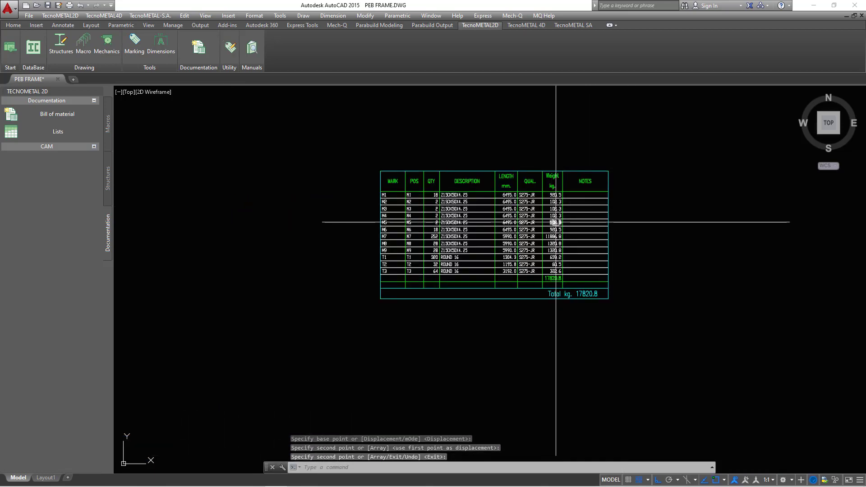
scroll(575, 227, down, 4)
scroll(575, 227, up, 5)
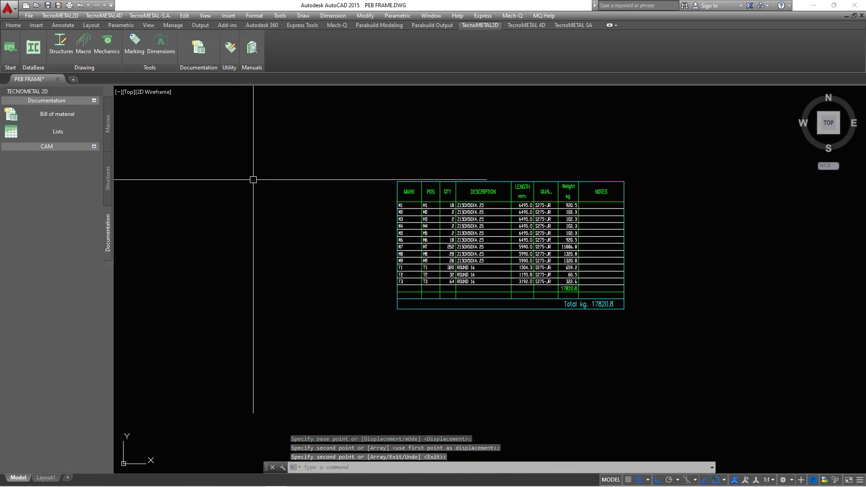
scroll(561, 239, up, 2)
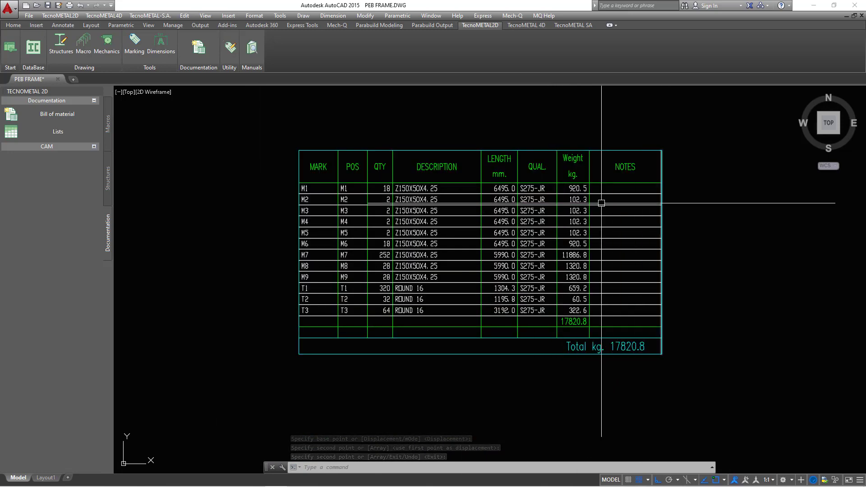
scroll(535, 171, up, 2)
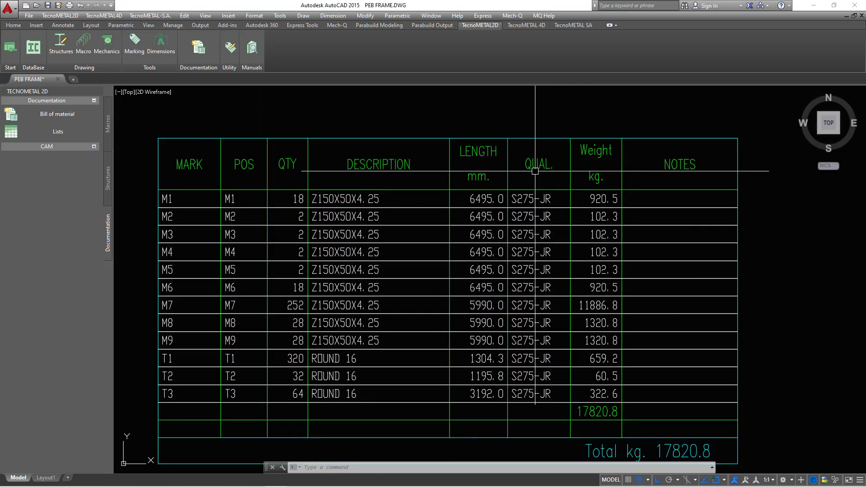
scroll(531, 175, down, 2)
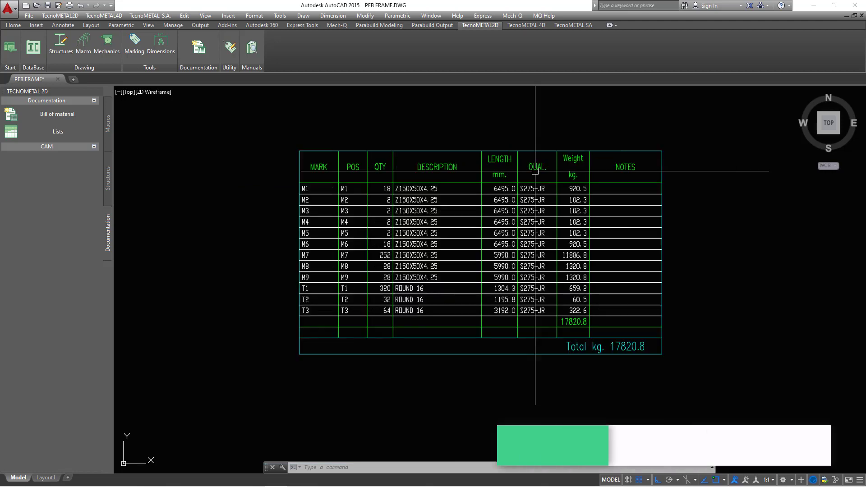
scroll(327, 183, up, 4)
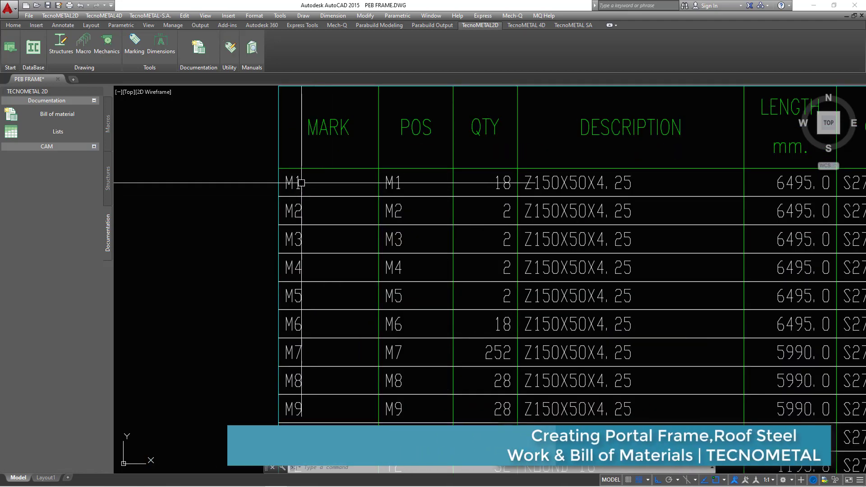
scroll(338, 186, down, 10)
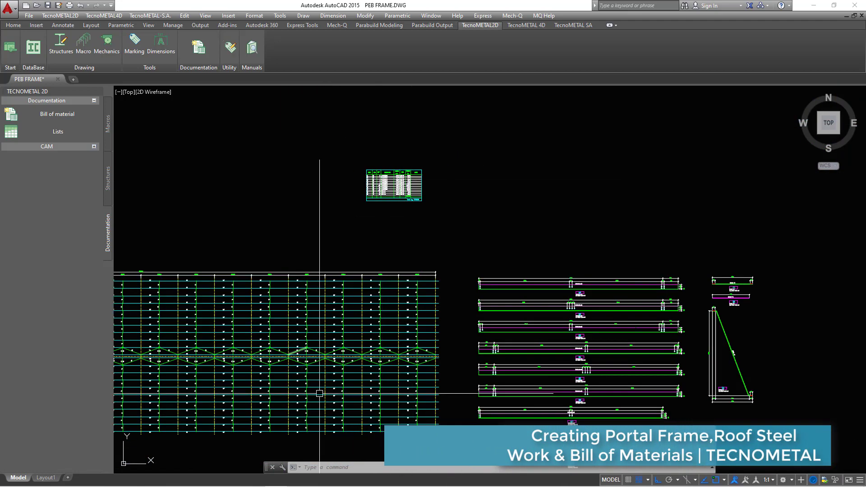
scroll(503, 337, down, 3)
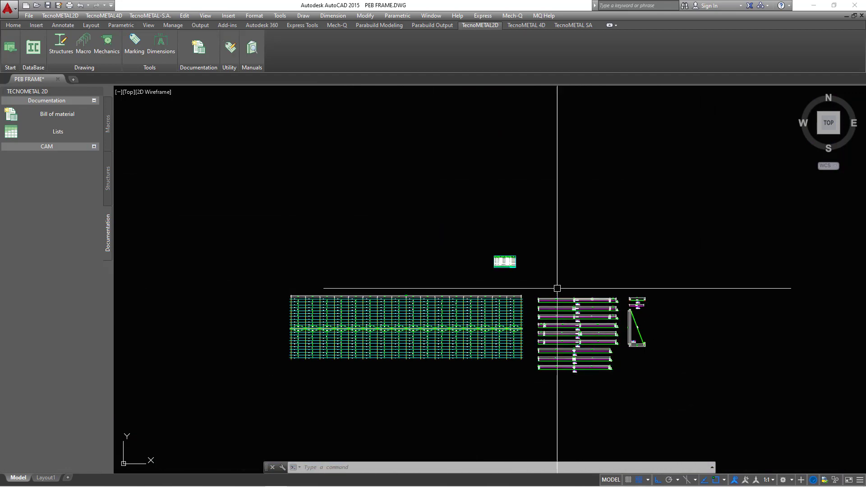
scroll(499, 245, up, 10)
scroll(617, 359, up, 4)
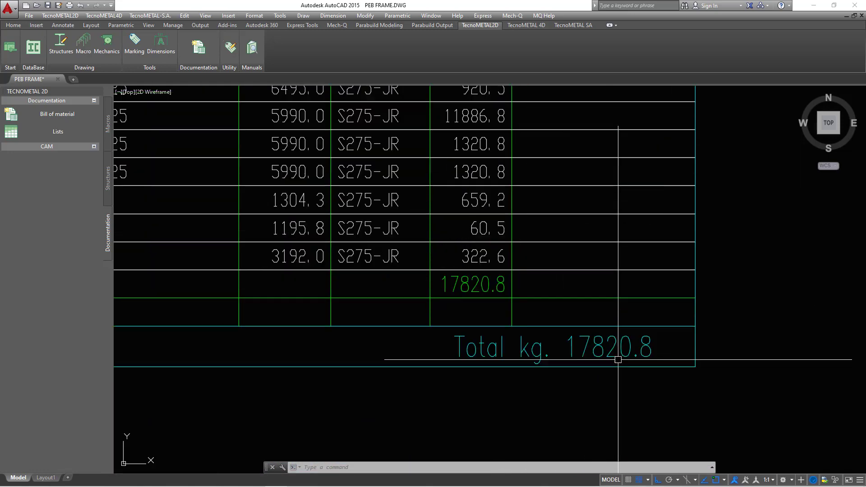
scroll(604, 354, up, 2)
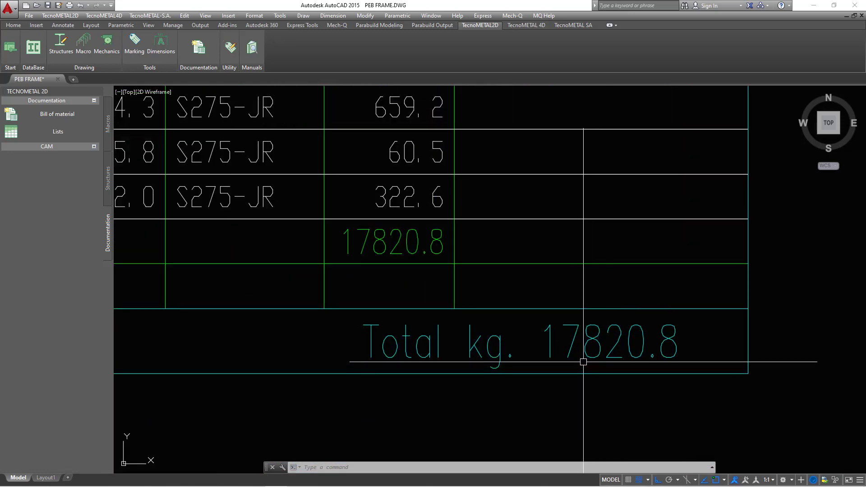
scroll(593, 372, down, 8)
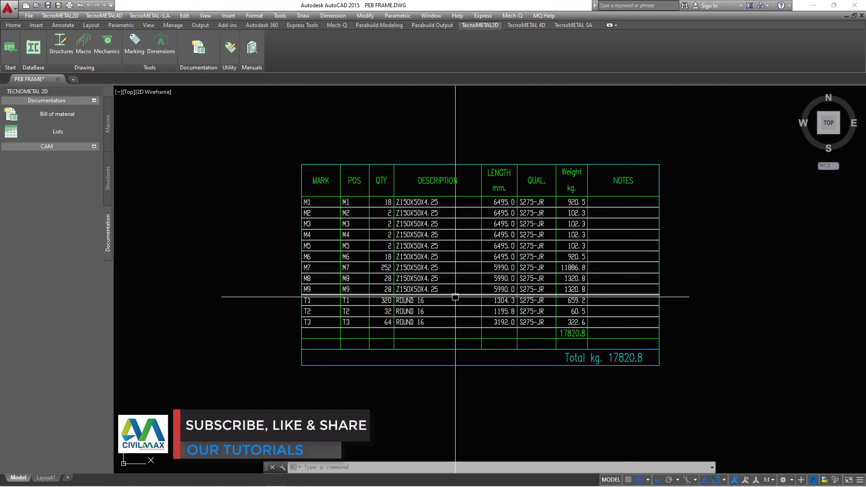
scroll(401, 295, up, 2)
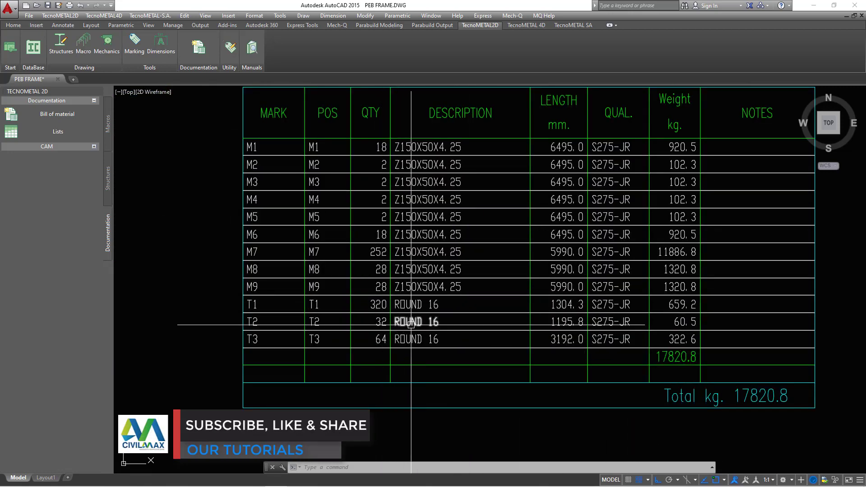
scroll(571, 246, down, 2)
scroll(618, 232, up, 2)
scroll(572, 290, down, 5)
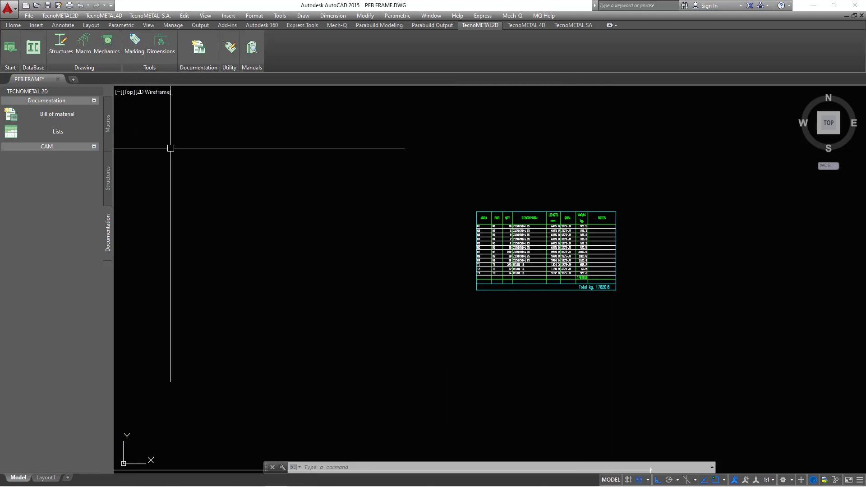
Step: Insert an ISO A0 sheet frame above the purlin drawings
click(11, 49)
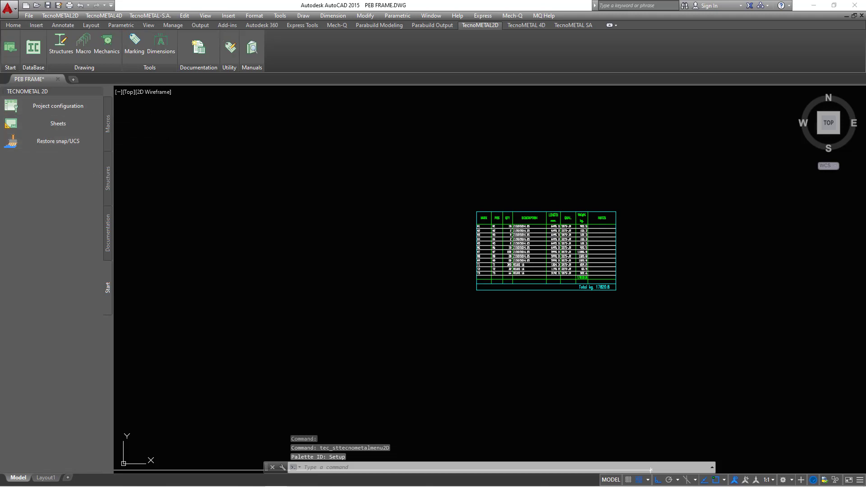
click(59, 124)
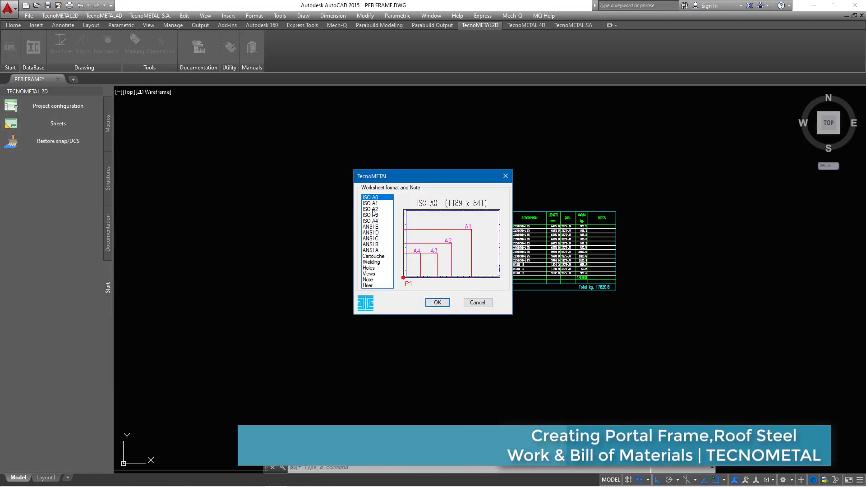
click(449, 304)
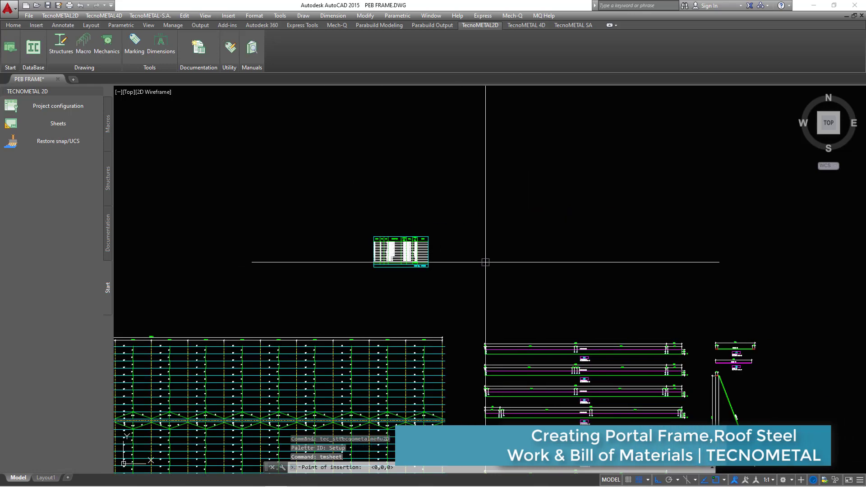
click(552, 270)
scroll(568, 247, up, 4)
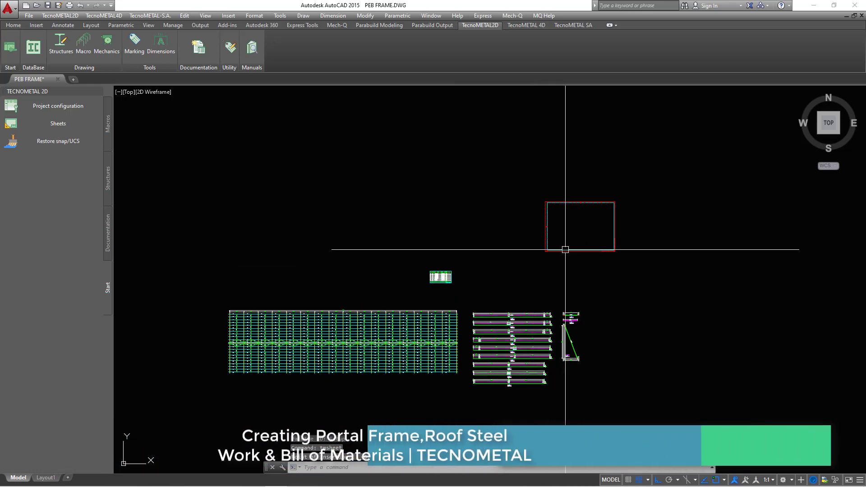
scroll(369, 303, up, 4)
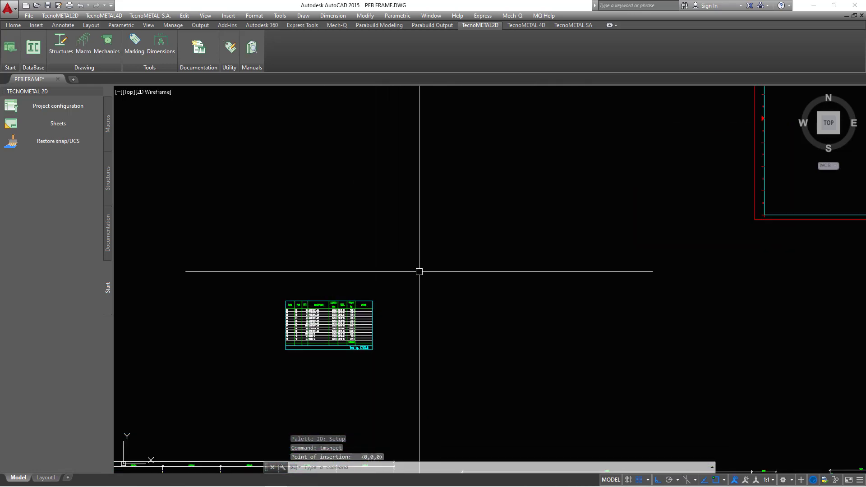
Step: Move the bill-of-materials table into the sheet frame's top-right inner corner
click(421, 270)
click(263, 366)
right_click(431, 213)
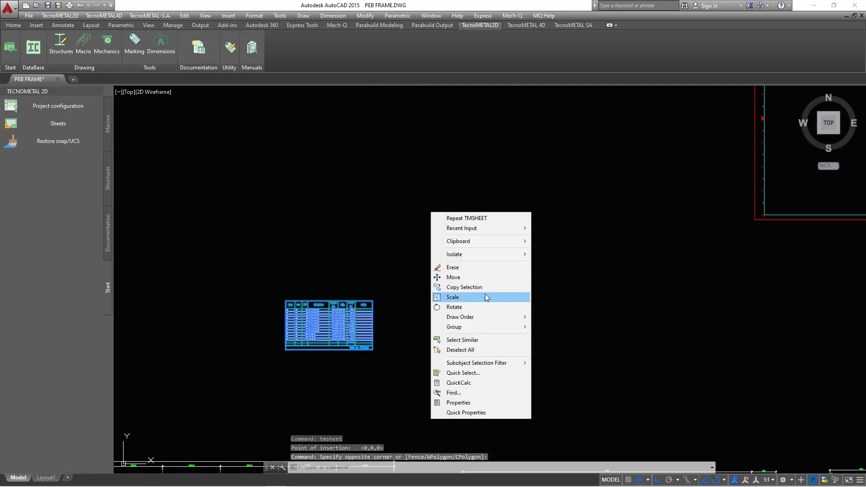
click(453, 277)
scroll(295, 289, up, 6)
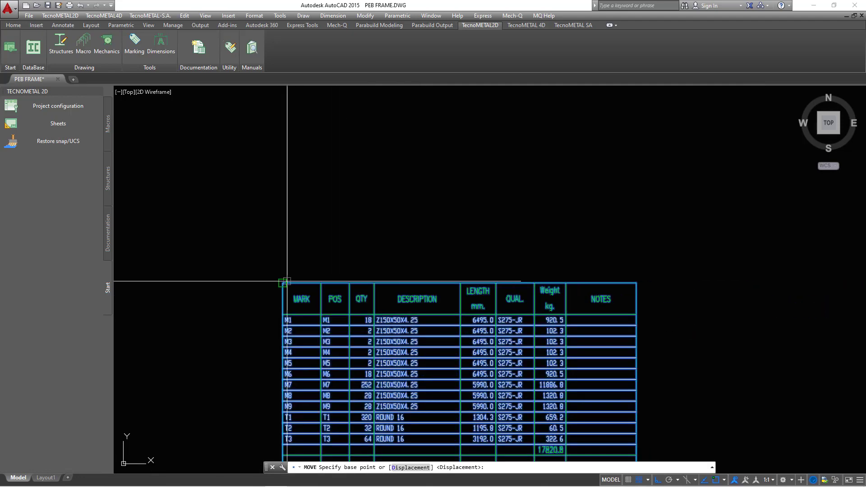
click(641, 277)
scroll(406, 276, down, 8)
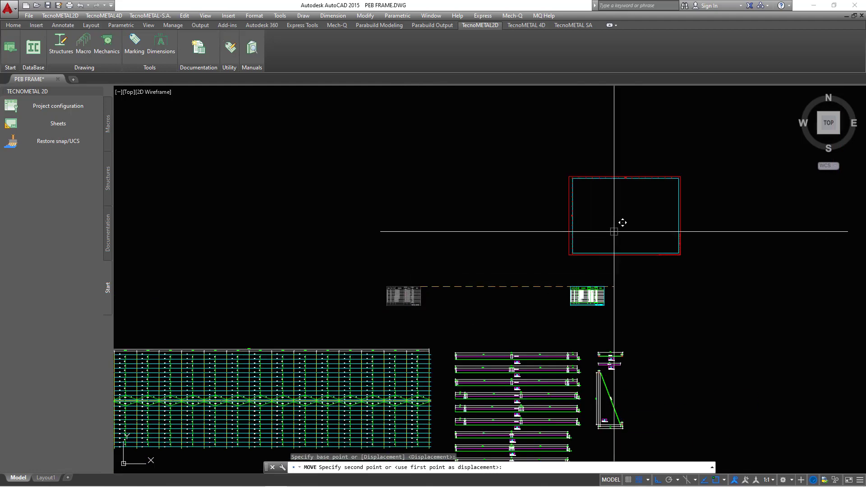
scroll(641, 151, up, 10)
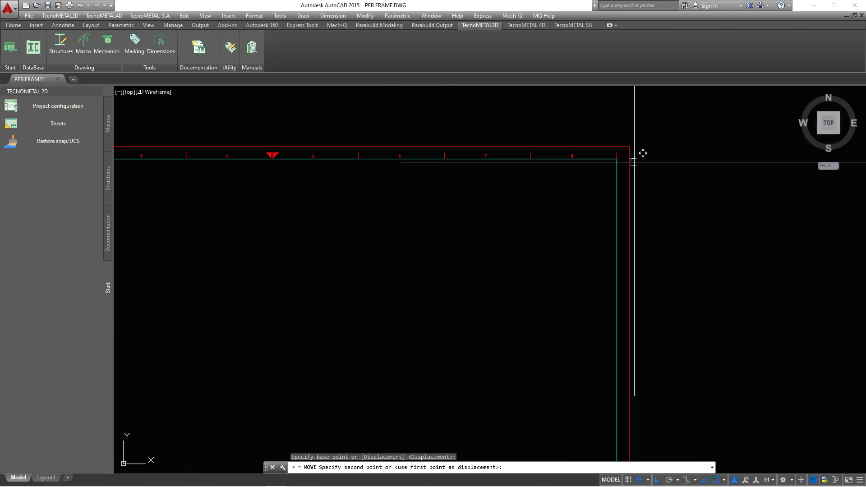
click(609, 157)
scroll(548, 190, down, 10)
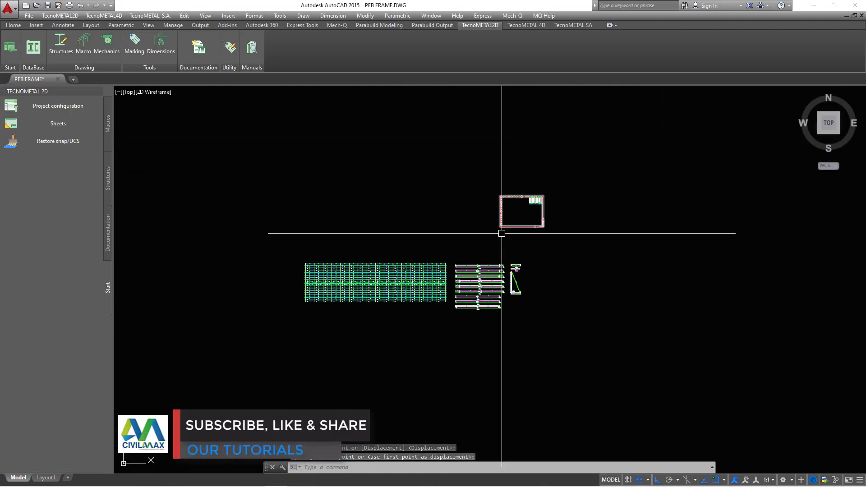
scroll(444, 293, up, 2)
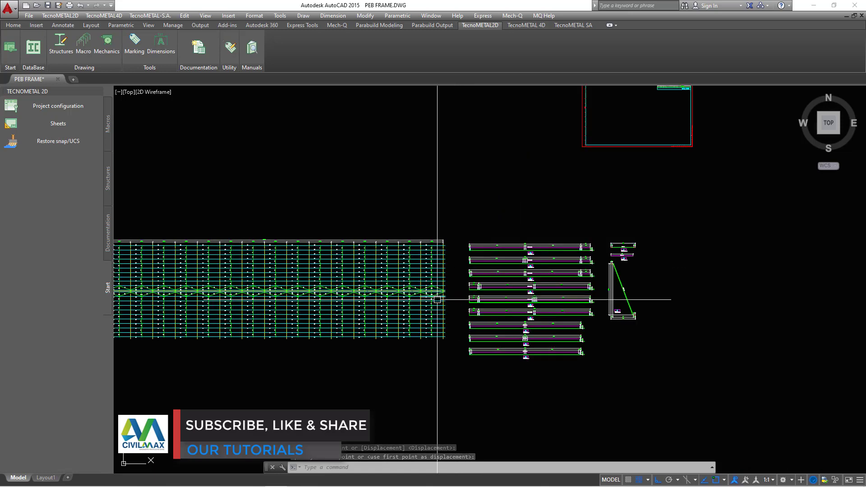
scroll(445, 293, down, 4)
scroll(539, 215, up, 10)
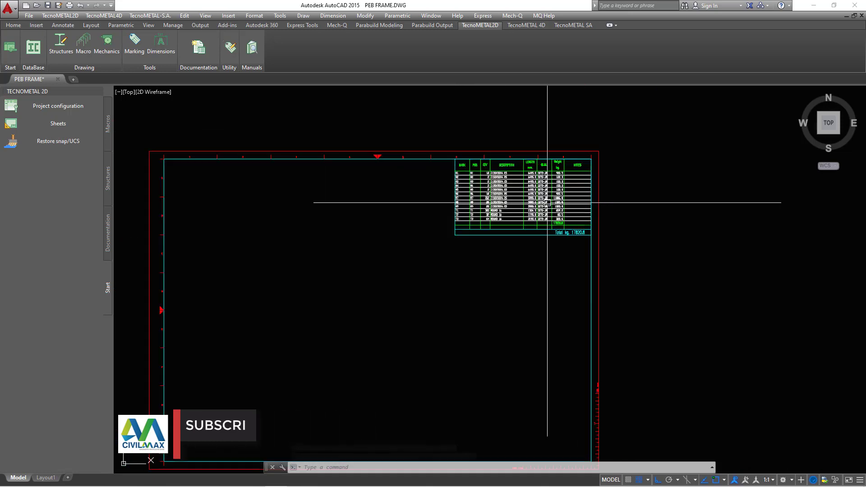
scroll(550, 201, down, 8)
scroll(568, 198, up, 3)
scroll(545, 225, down, 6)
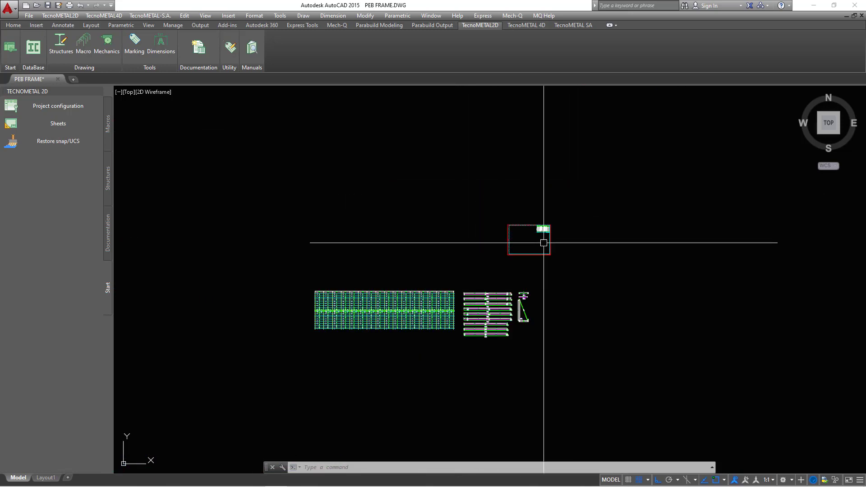
Step: Select the sheet frame and table, begin a resize, then cancel it
click(493, 262)
click(598, 175)
right_click(598, 176)
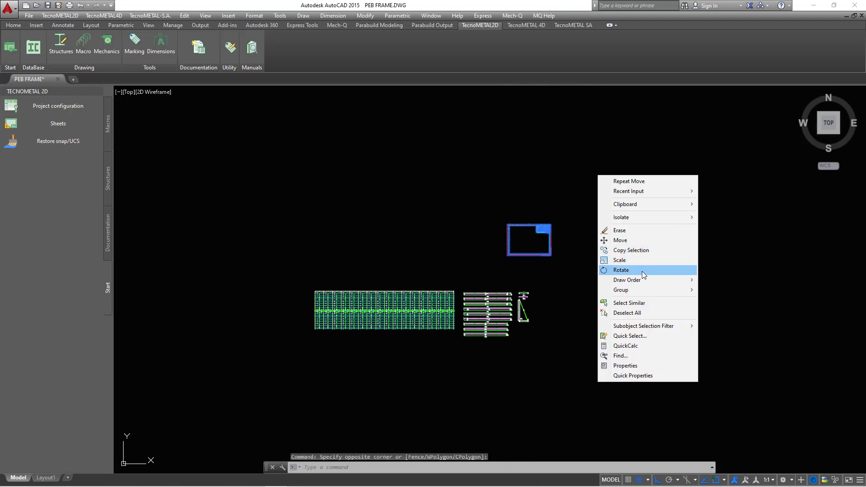
click(619, 260)
scroll(535, 250, up, 4)
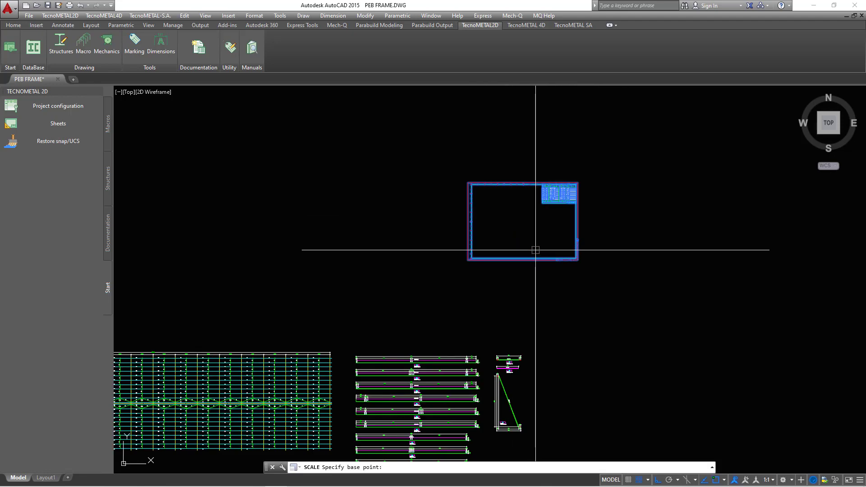
key(Escape)
scroll(588, 232, up, 5)
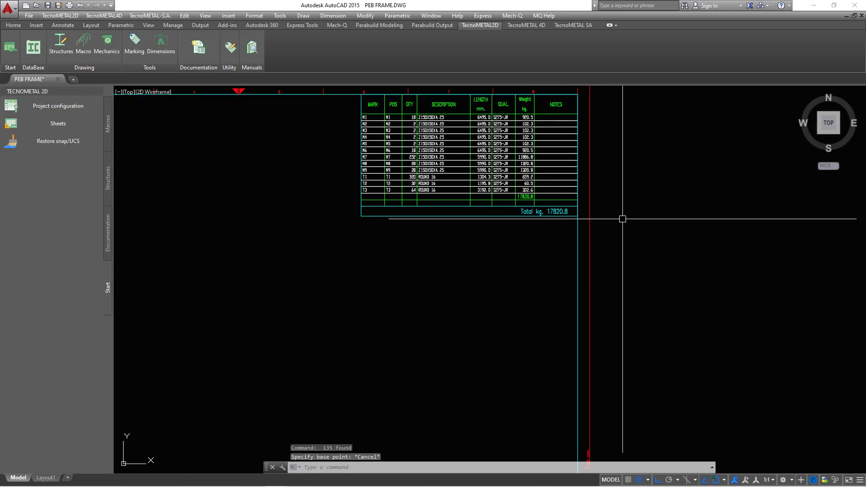
scroll(567, 239, down, 2)
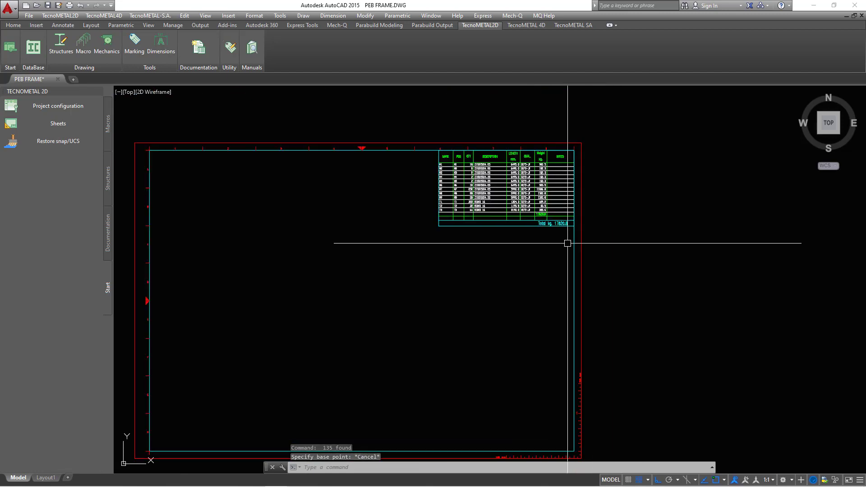
scroll(590, 219, down, 4)
click(646, 290)
Step: Move the sheet frame further to the left
click(578, 315)
right_click(640, 212)
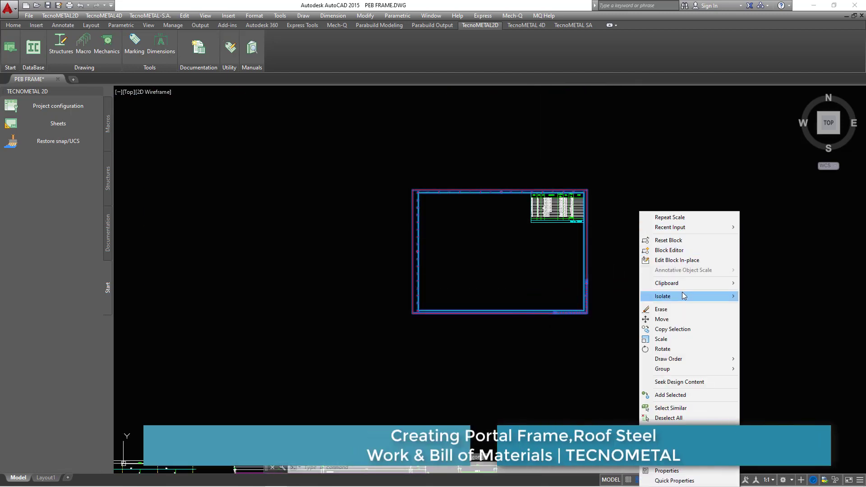
click(670, 323)
click(742, 347)
click(415, 352)
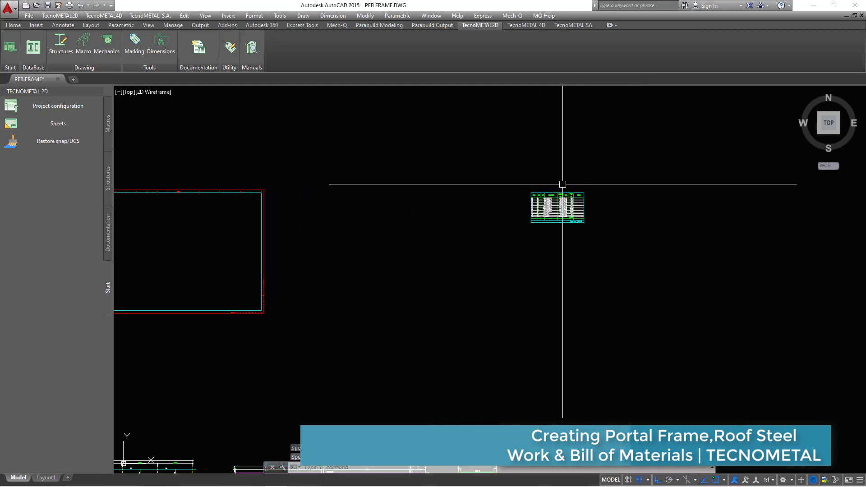
scroll(560, 184, up, 3)
Step: Move the parts table lower down in the drawing
click(679, 184)
click(486, 275)
right_click(473, 229)
click(506, 315)
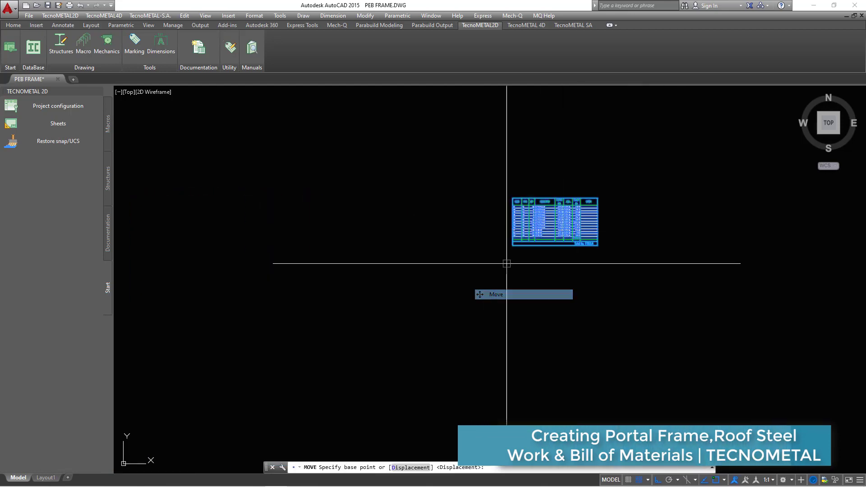
click(506, 263)
scroll(541, 253, down, 3)
click(569, 417)
scroll(370, 234, up, 3)
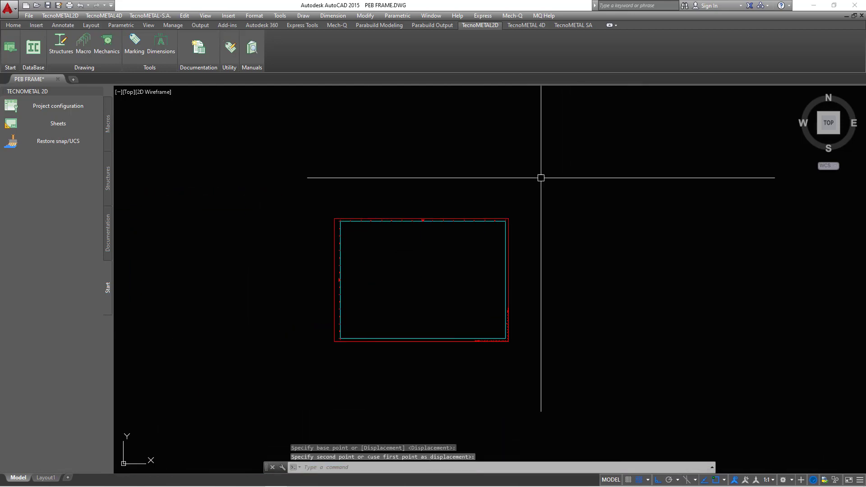
Step: Scale the frame up by reference, from its current width to a larger picked length
click(554, 170)
click(286, 374)
right_click(554, 193)
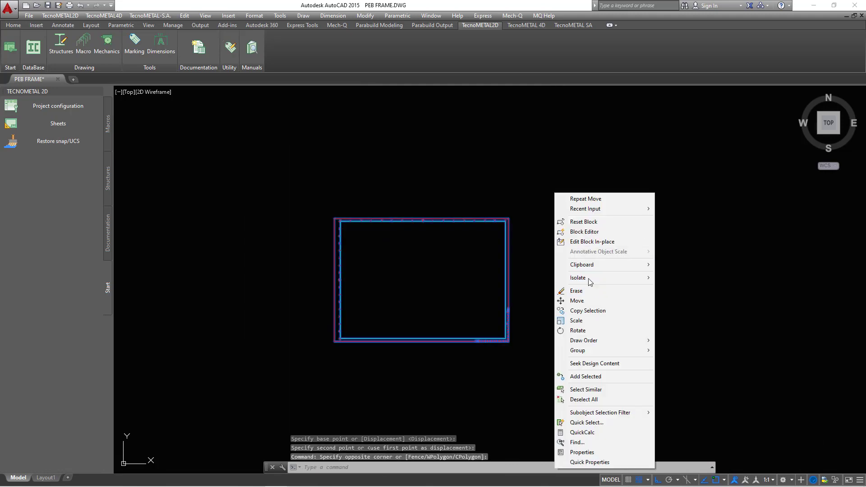
click(581, 320)
click(349, 352)
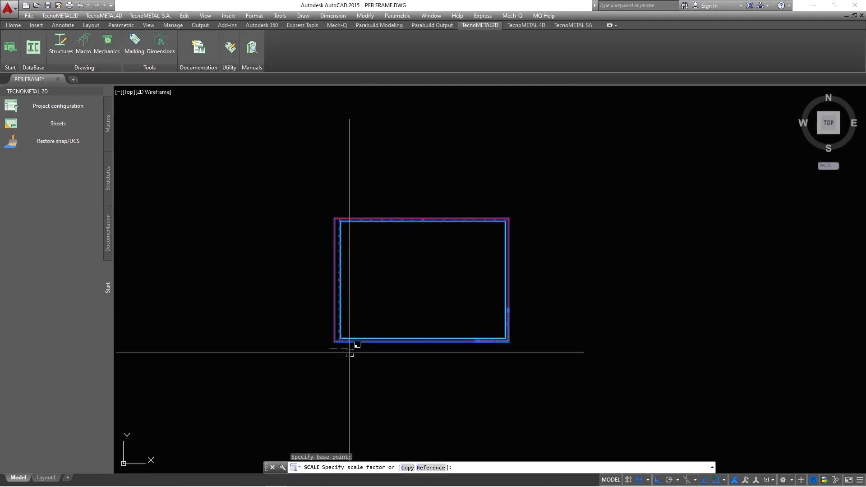
click(422, 468)
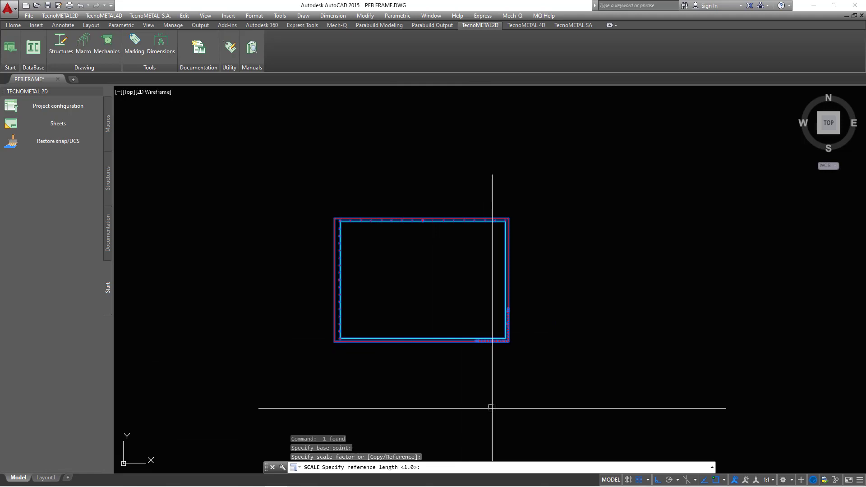
click(514, 354)
scroll(435, 316, down, 2)
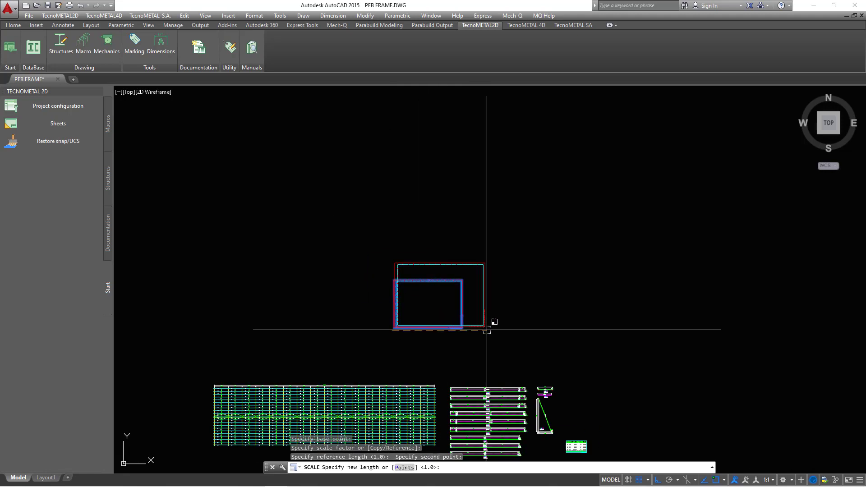
scroll(623, 306, down, 2)
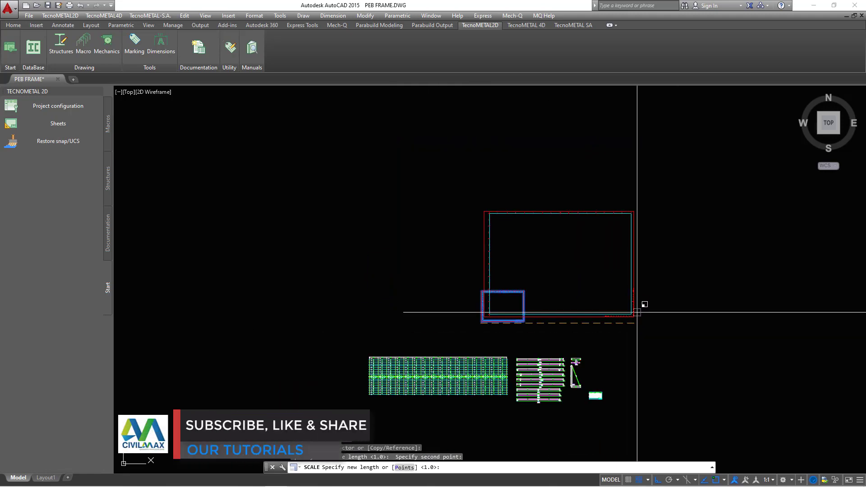
click(676, 305)
scroll(599, 316, down, 2)
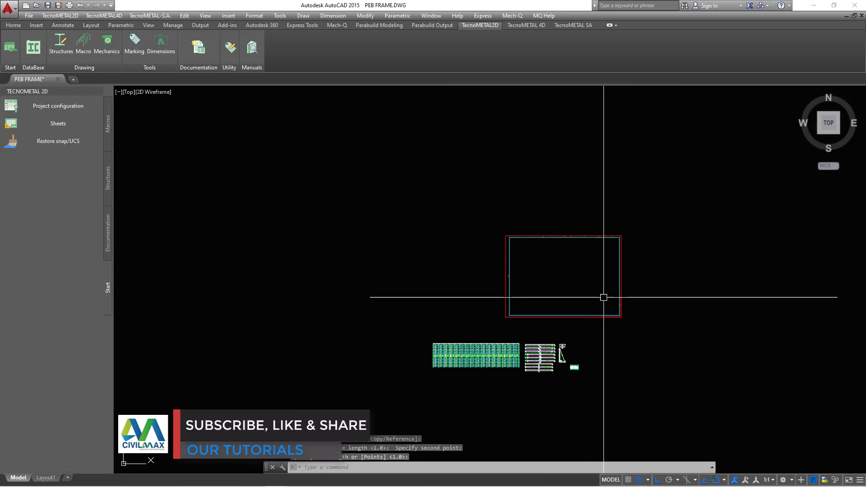
click(681, 222)
click(489, 269)
right_click(609, 209)
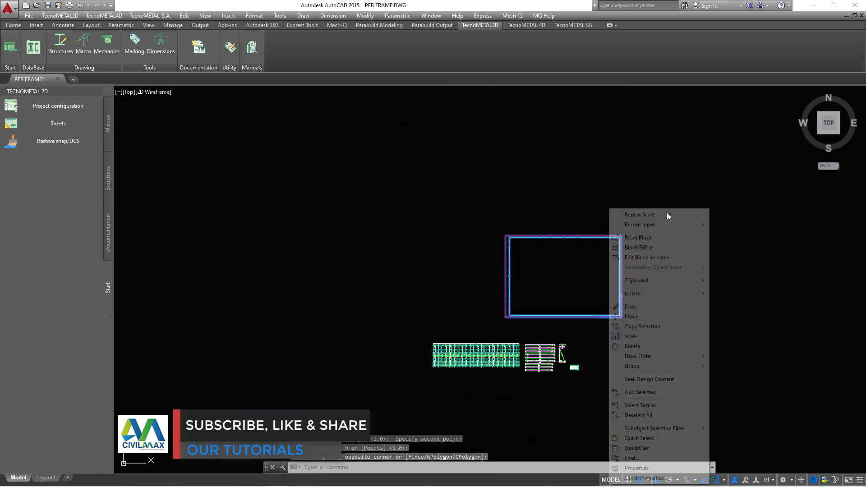
Step: Move the frame over the drawings with Ortho turned off
click(643, 317)
click(712, 283)
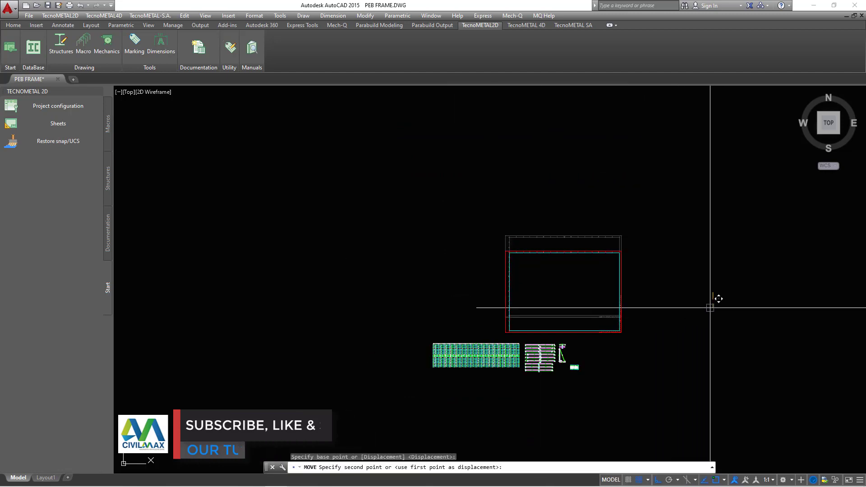
click(659, 480)
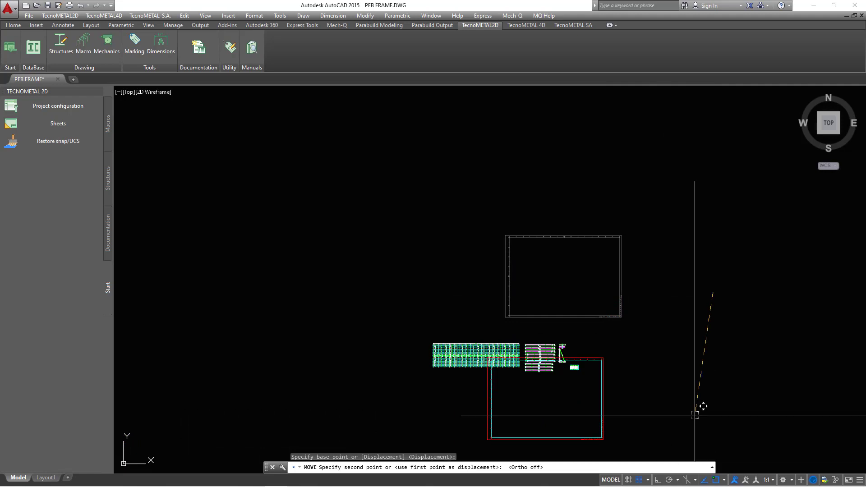
click(633, 385)
scroll(515, 421, up, 2)
Step: Rescale the frame by reference with length 27109 so it encloses all drawings
click(622, 413)
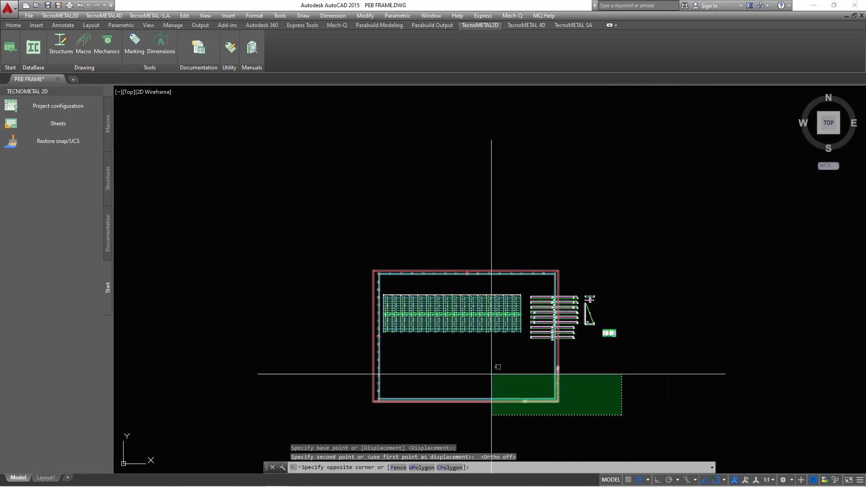
click(496, 372)
right_click(671, 212)
click(691, 339)
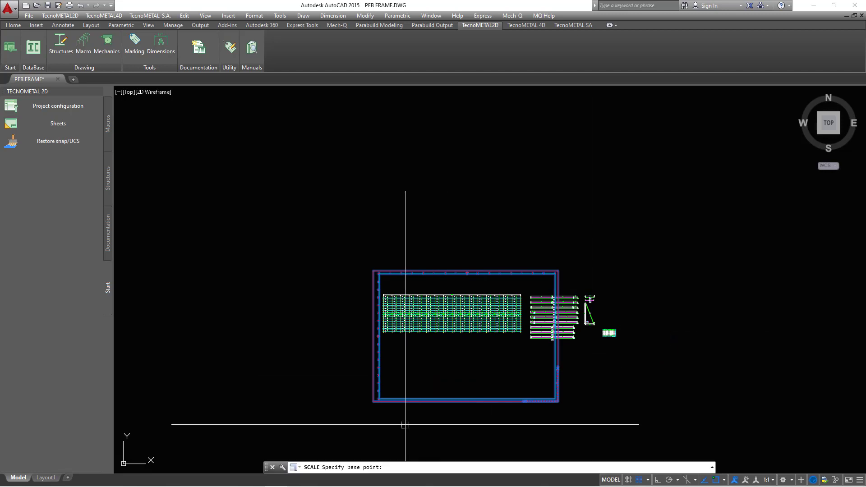
click(369, 412)
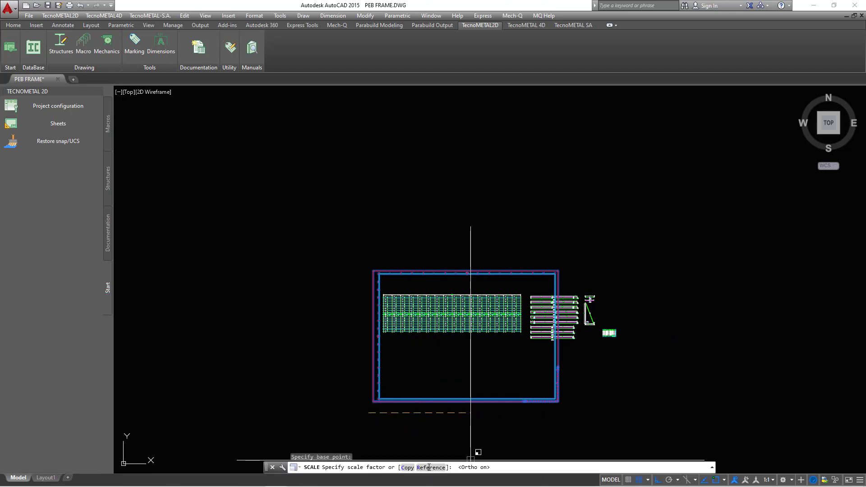
text(27109)
key(Return)
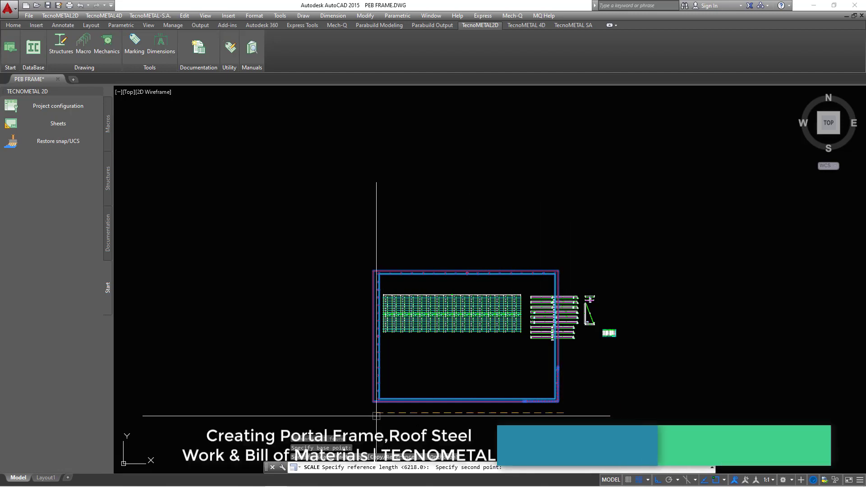
click(622, 422)
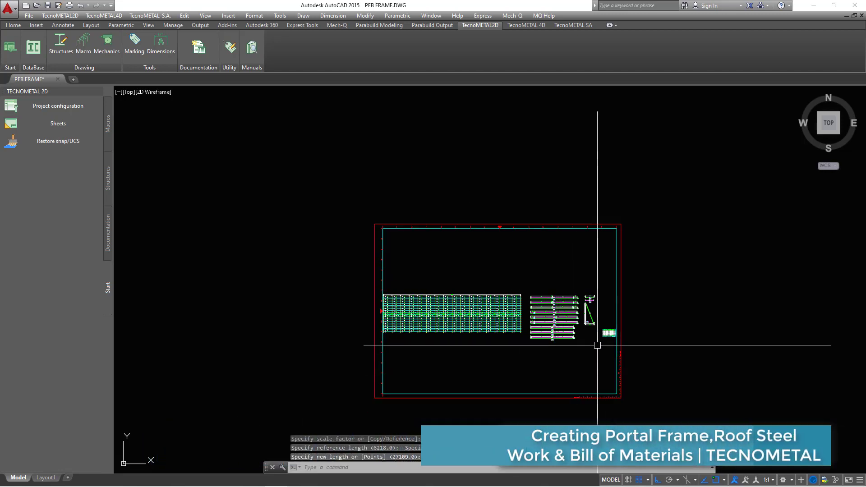
scroll(601, 334, up, 2)
scroll(604, 332, up, 2)
scroll(611, 332, down, 4)
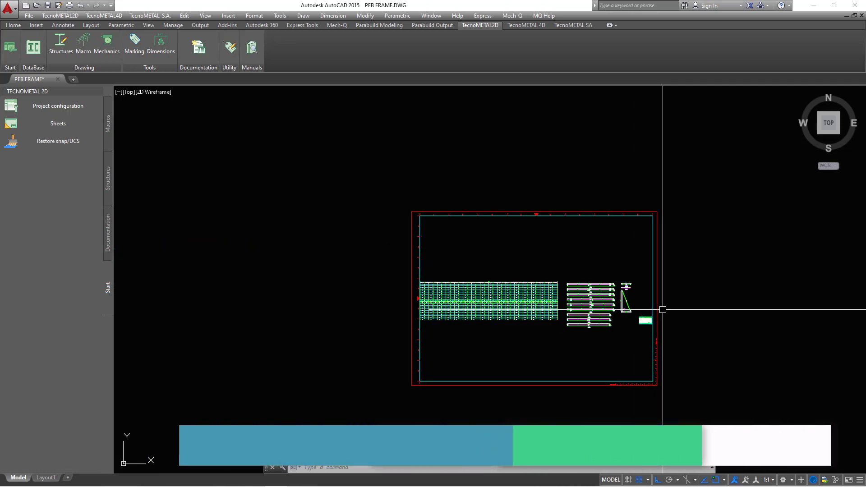
click(704, 401)
click(537, 360)
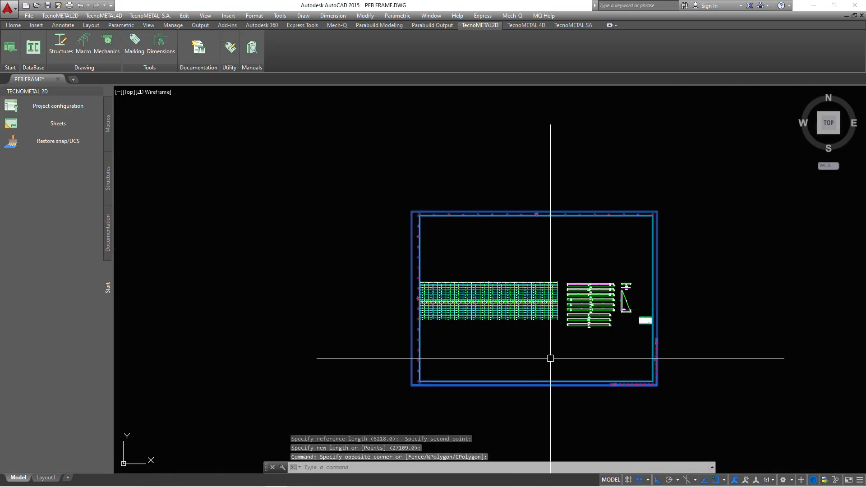
Step: Delete the drawing frame and select the bill-of-materials table
key(Delete)
scroll(649, 313, up, 8)
click(698, 276)
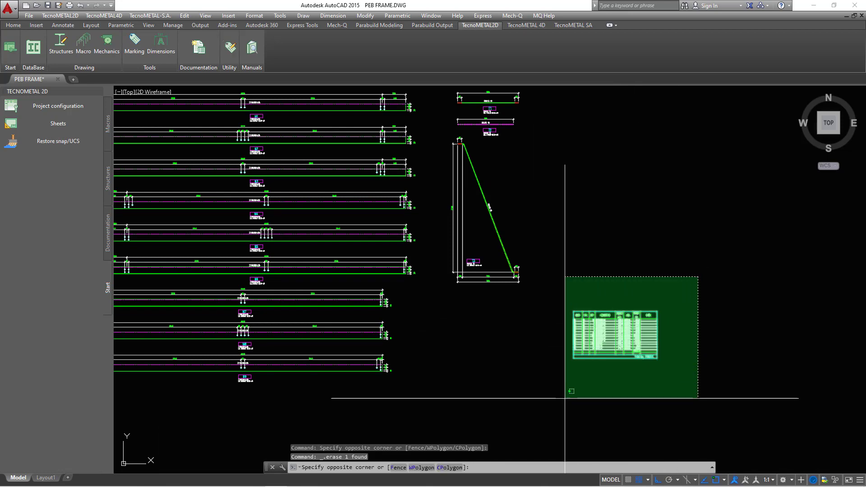
click(565, 398)
Step: Move the BOM table to just below the tie-rod detail
right_click(610, 267)
click(643, 335)
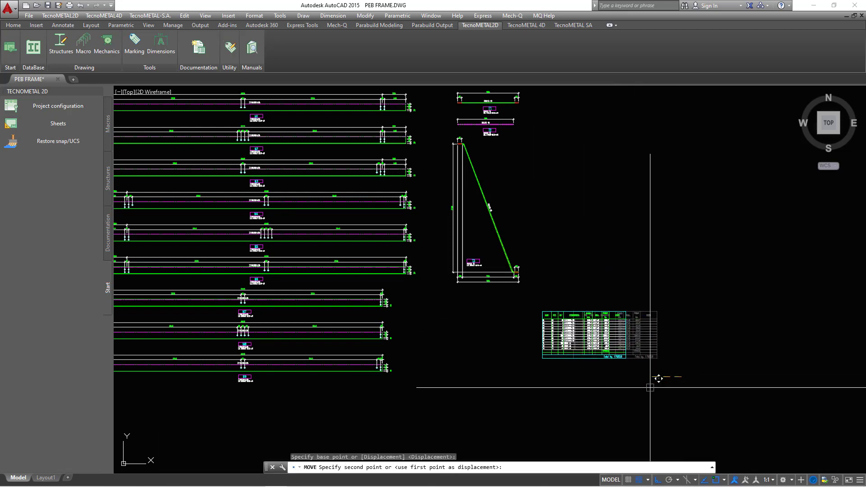
click(657, 377)
scroll(514, 327, up, 6)
scroll(516, 328, down, 5)
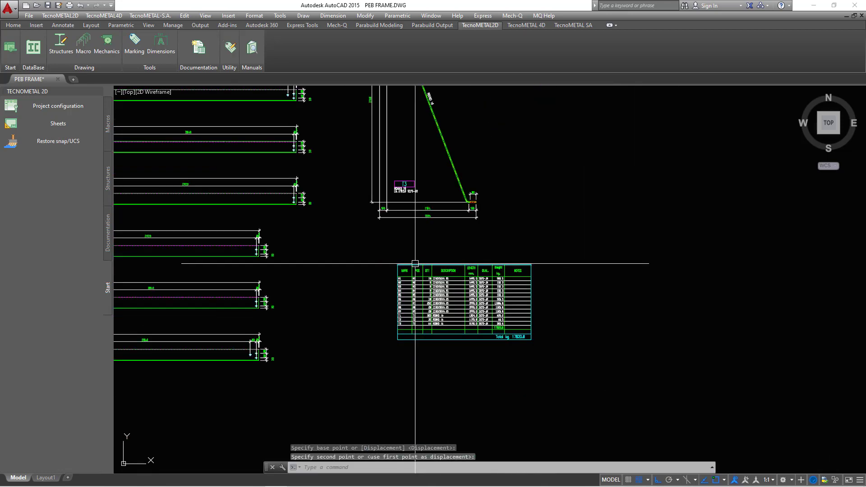
scroll(531, 301, up, 9)
scroll(532, 301, down, 5)
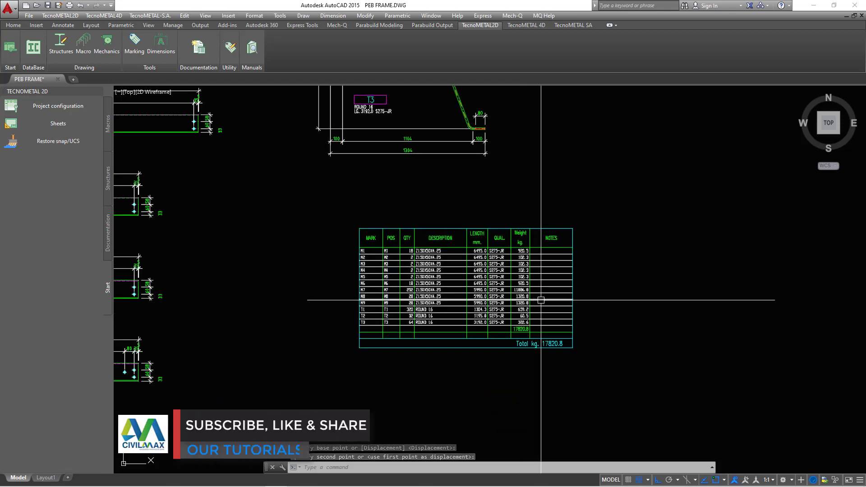
scroll(540, 332, down, 3)
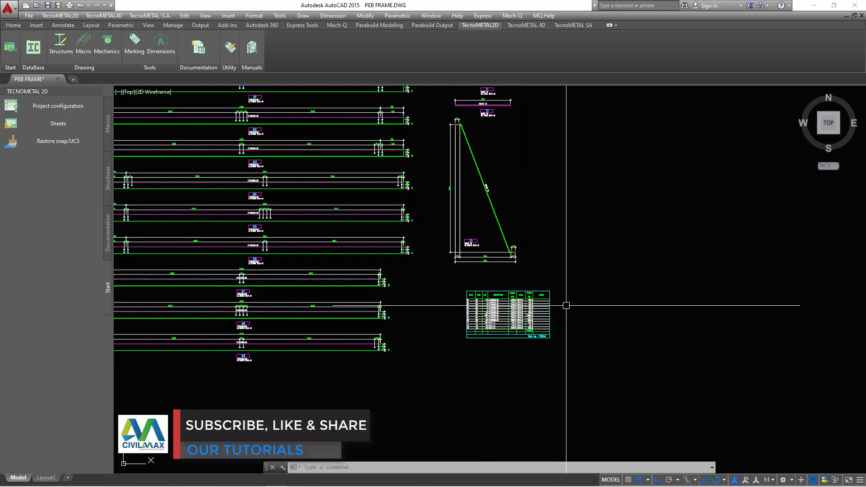
scroll(613, 273, down, 4)
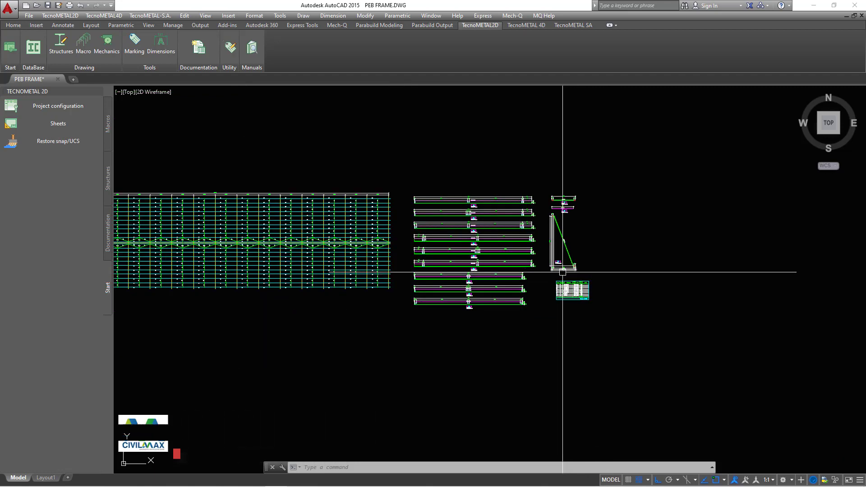
scroll(400, 245, down, 3)
scroll(257, 231, up, 7)
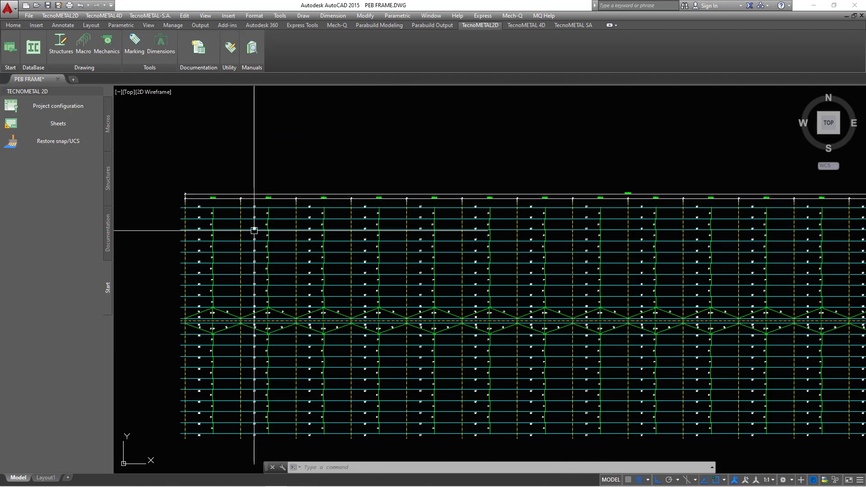
scroll(256, 228, down, 2)
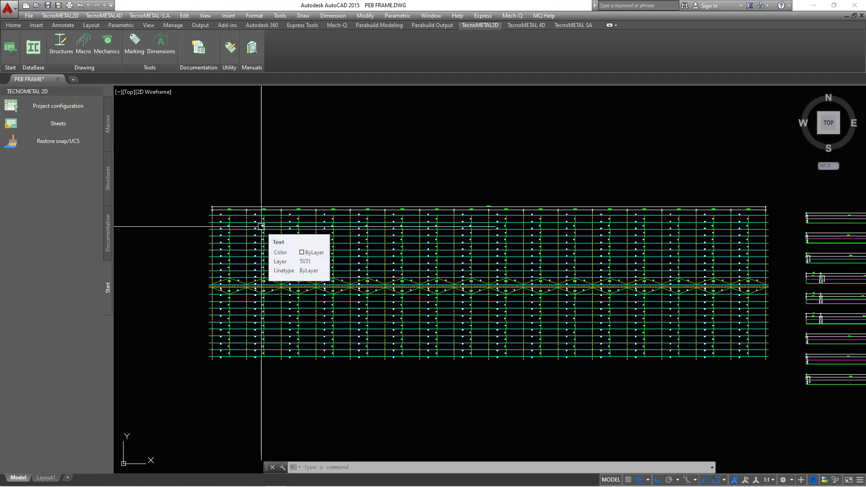
scroll(236, 207, up, 2)
scroll(255, 195, down, 4)
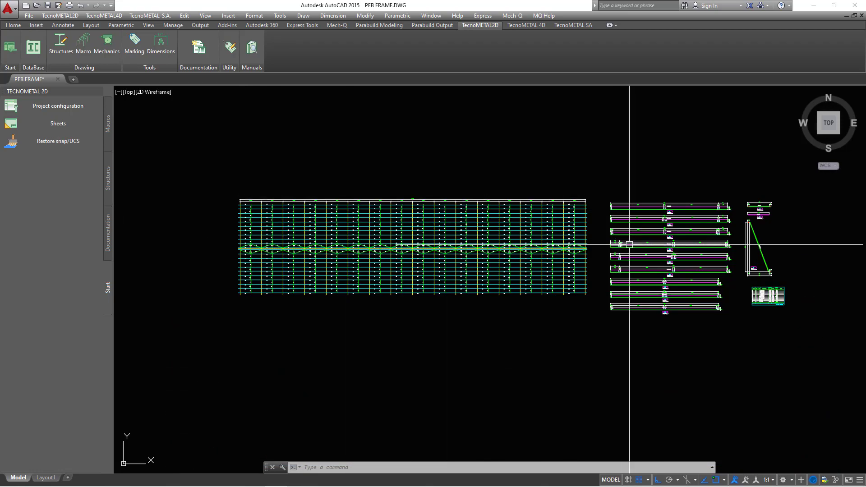
scroll(629, 244, up, 5)
scroll(568, 234, down, 1)
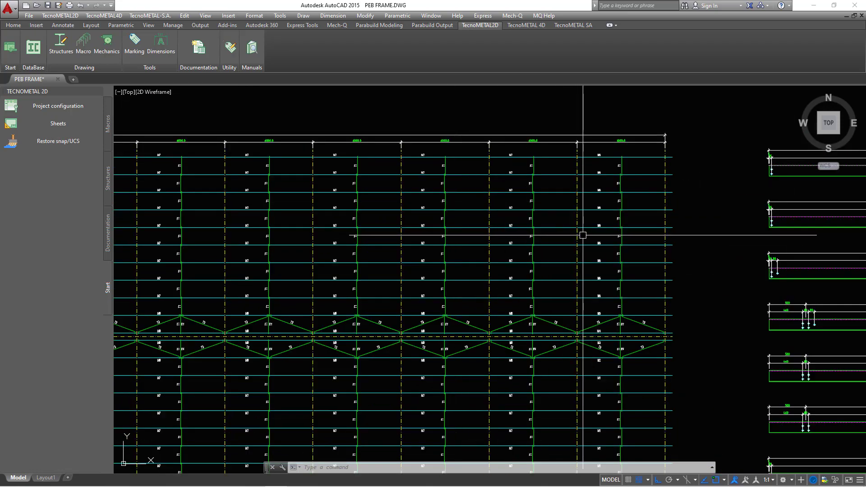
middle_drag(672, 271, 519, 254)
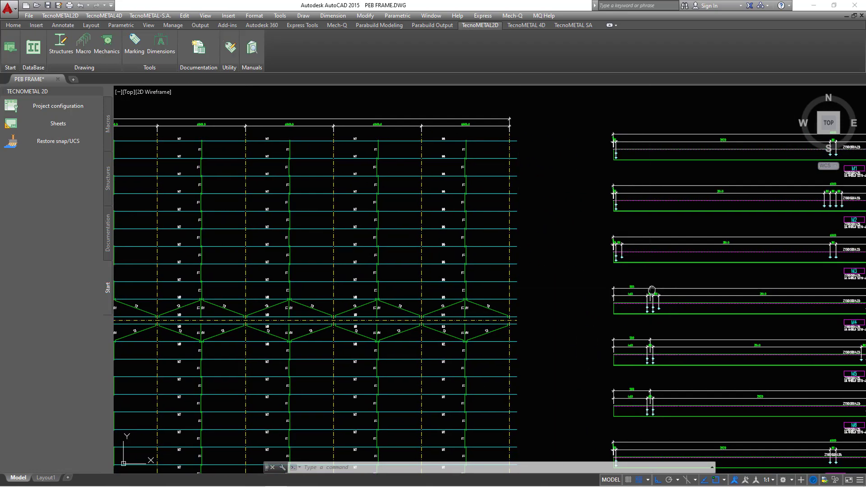
middle_drag(651, 290, 485, 275)
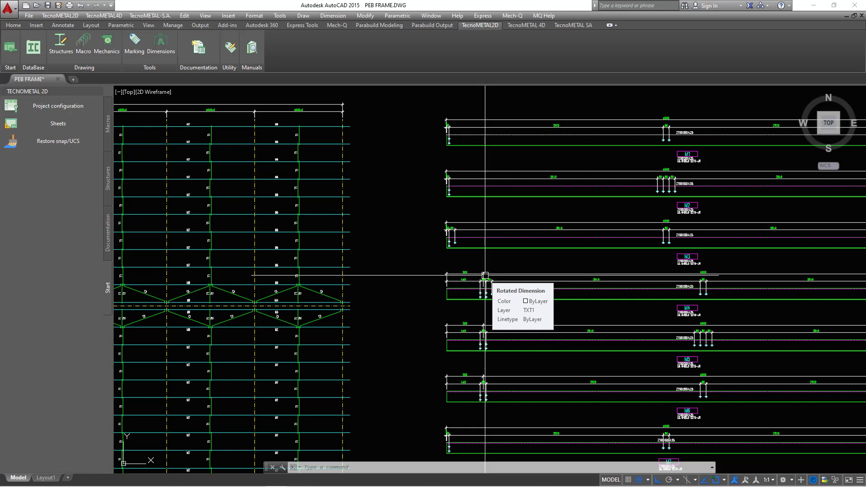
scroll(535, 255, down, 5)
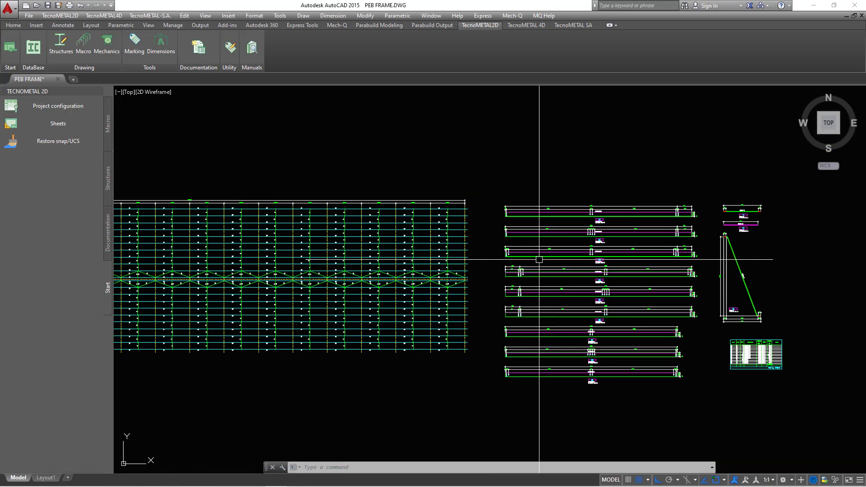
scroll(547, 265, up, 3)
scroll(638, 353, down, 1)
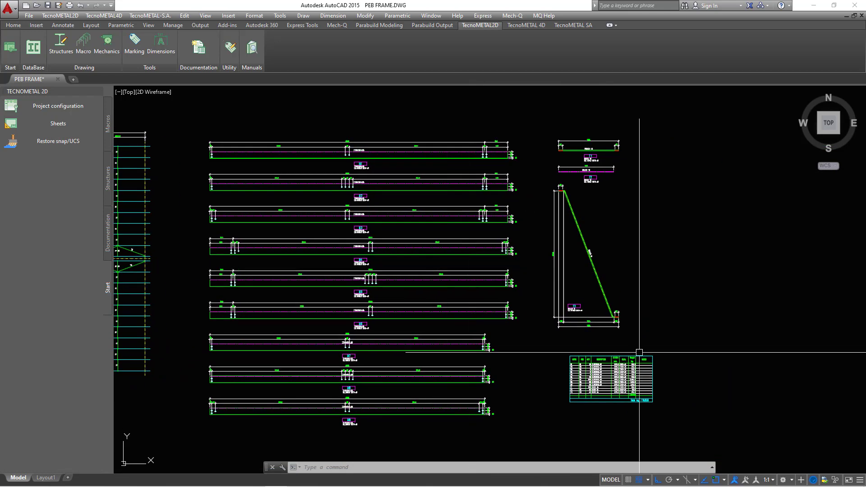
scroll(635, 374, up, 3)
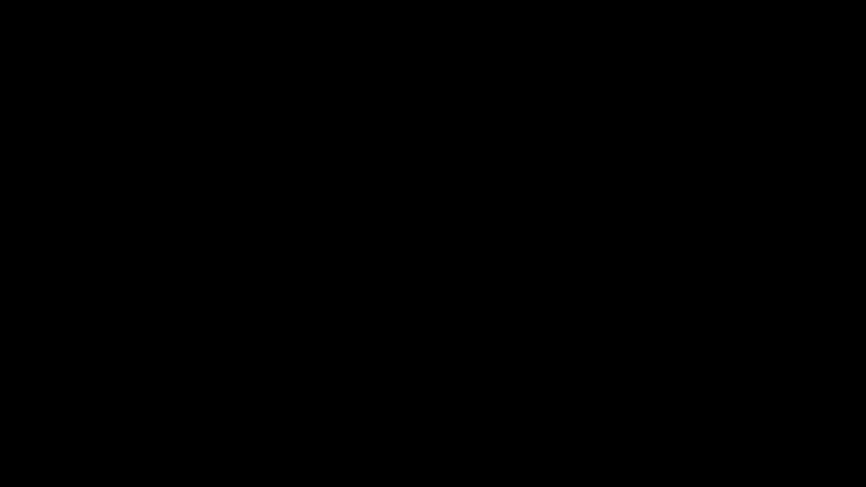